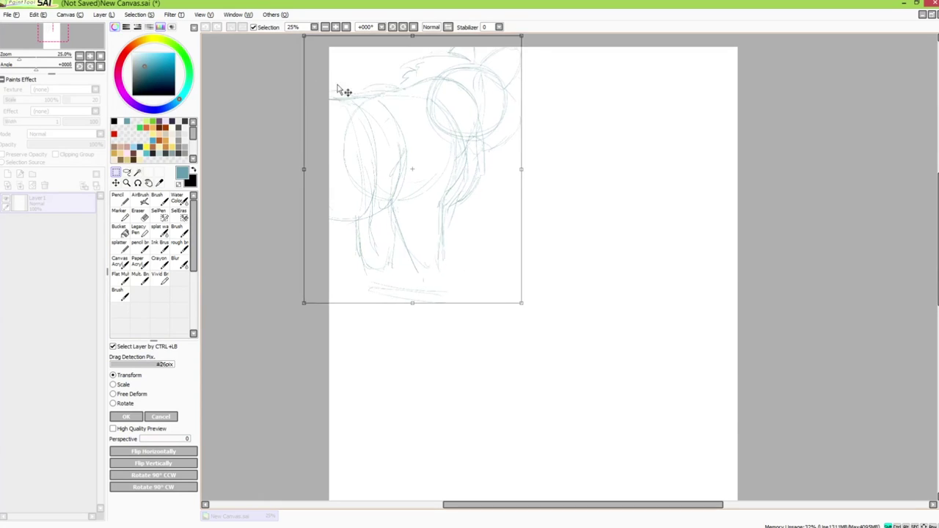
Scale up the rough cat sketch and reposition it at the canvas's upper left corner
drag(522, 302, 539, 323)
drag(459, 247, 404, 218)
drag(484, 296, 519, 339)
drag(455, 279, 465, 318)
click(127, 416)
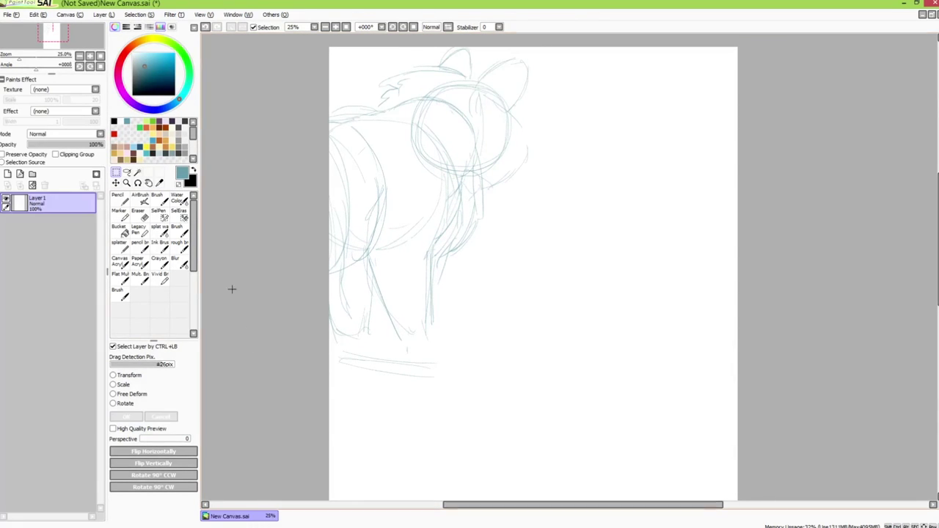
Fill in the sketched cat as a solid blue silhouette using the pencil brush at size 500
click(140, 247)
click(181, 499)
drag(194, 496, 193, 508)
click(150, 510)
mouse_move(363, 173)
mouse_down()
mouse_move(326, 140)
mouse_move(430, 335)
mouse_move(349, 294)
mouse_move(359, 349)
mouse_move(342, 140)
mouse_move(433, 95)
mouse_move(398, 206)
mouse_move(474, 109)
mouse_move(419, 293)
mouse_up()
mouse_move(513, 88)
mouse_down()
mouse_move(482, 105)
mouse_move(461, 52)
mouse_move(499, 115)
mouse_move(517, 176)
mouse_up()
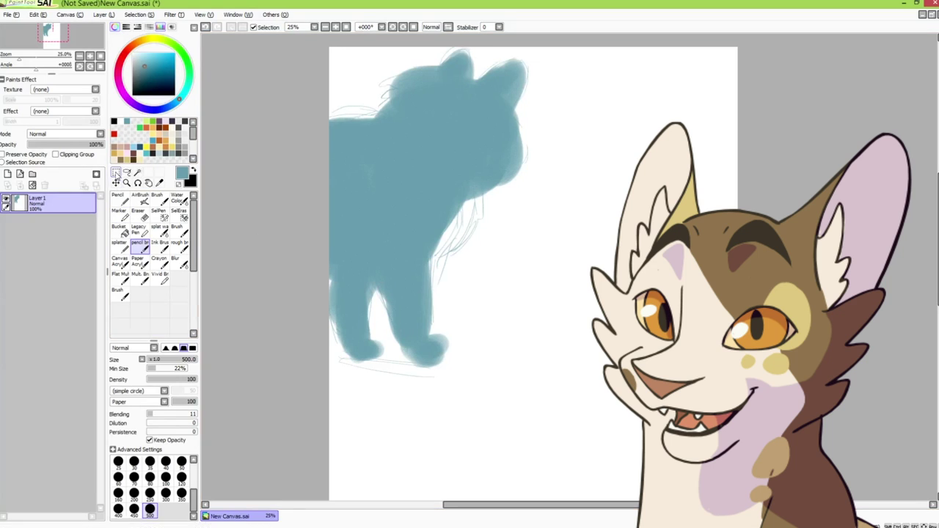
Enlarge the cat silhouette and shift it so its head and back run past the canvas edges
key(ctrl+t)
drag(527, 377, 619, 488)
mouse_move(485, 336)
mouse_down()
mouse_move(412, 249)
mouse_move(431, 290)
mouse_move(418, 262)
mouse_up()
key(Return)
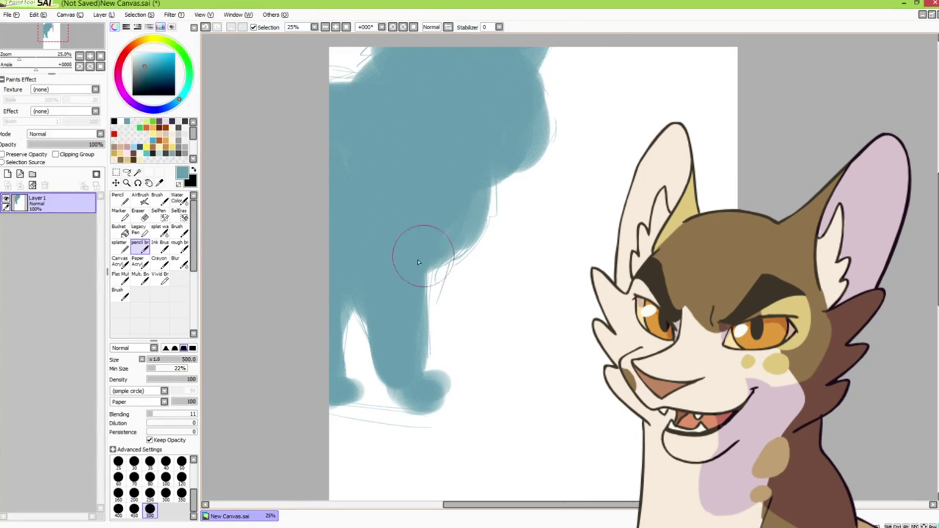
Paint a small cat silhouette to the right of the large one, refining its shape with brush size 120
mouse_move(606, 247)
mouse_down()
mouse_move(614, 236)
mouse_move(563, 265)
mouse_move(551, 290)
mouse_up()
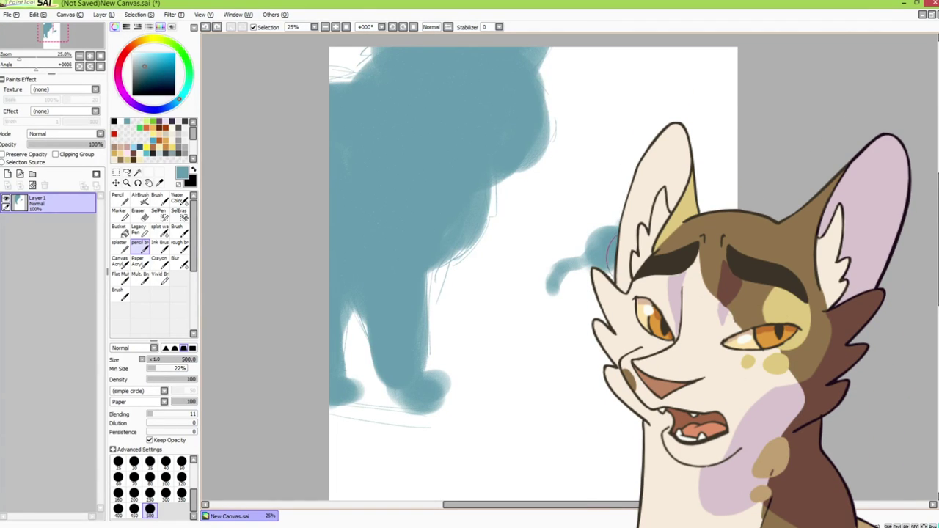
drag(594, 271, 590, 292)
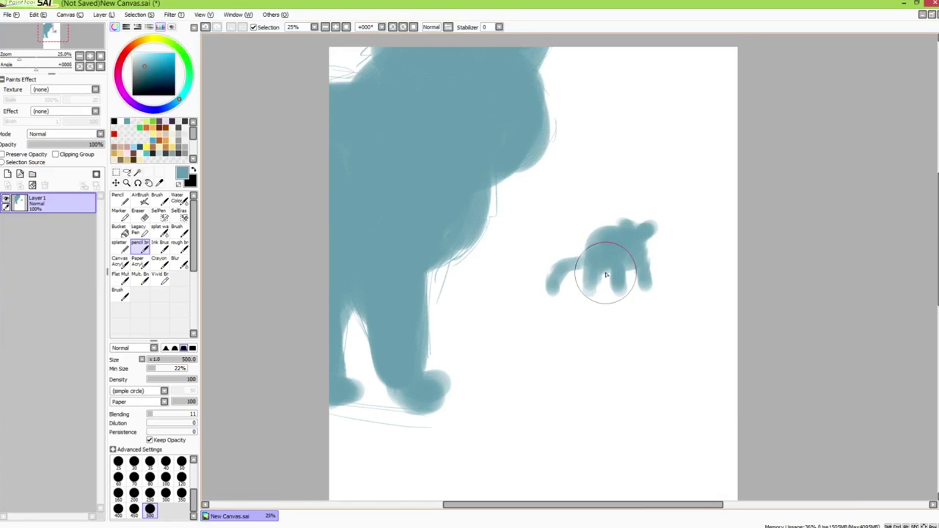
key(bracketleft)
key(bracketleft)
key(bracketleft)
key(bracketleft)
key(bracketleft)
key(bracketleft)
key(bracketleft)
key(bracketleft)
drag(591, 255, 565, 268)
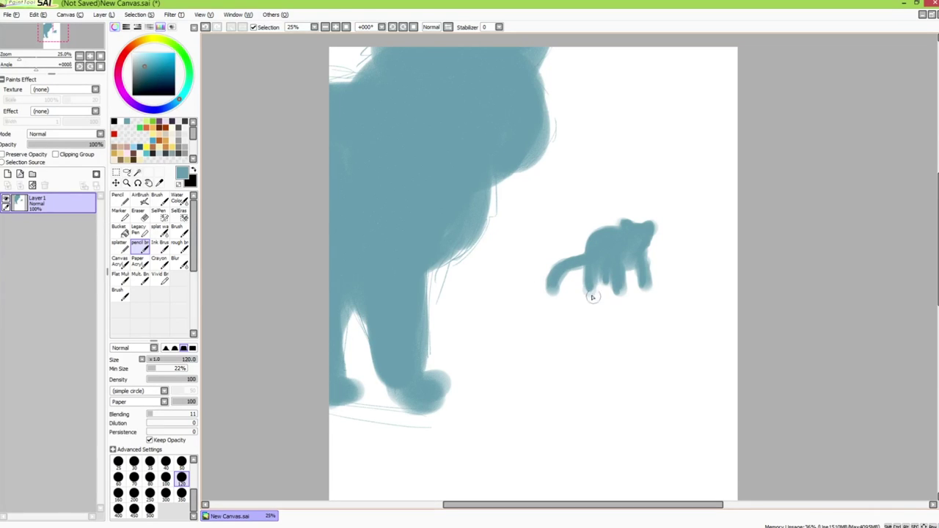
Erase the ground lines beneath the large cat and repaint its paws with cleaner shapes
drag(640, 365, 633, 369)
key(e)
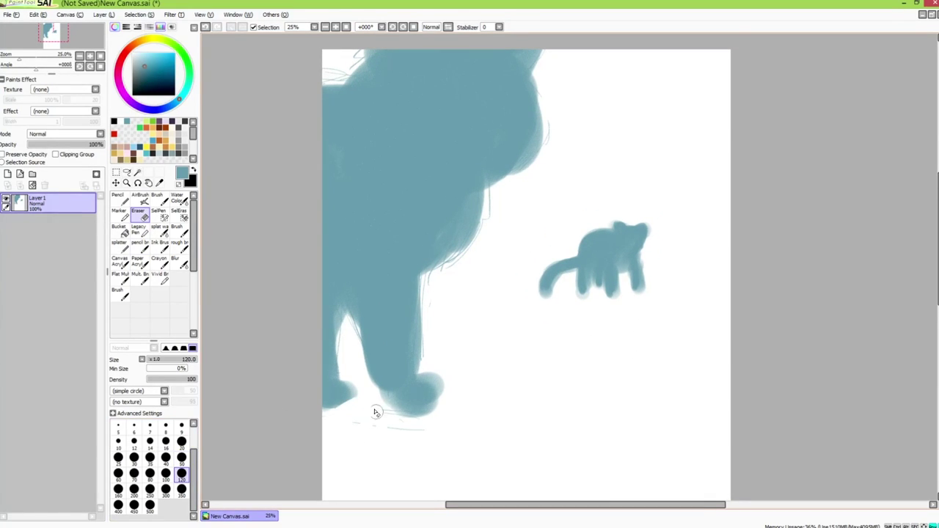
key(b)
drag(353, 396, 327, 403)
mouse_move(427, 377)
mouse_down()
mouse_move(417, 403)
mouse_move(389, 396)
mouse_up()
drag(434, 397, 403, 415)
key(e)
key(b)
Add pointed fur tufts along the large cat's chest, cheek and neck
drag(485, 198, 450, 272)
drag(467, 233, 437, 274)
drag(530, 79, 549, 97)
mouse_move(539, 94)
mouse_down()
mouse_move(552, 122)
mouse_move(544, 152)
mouse_move(512, 174)
mouse_up()
drag(372, 60, 348, 56)
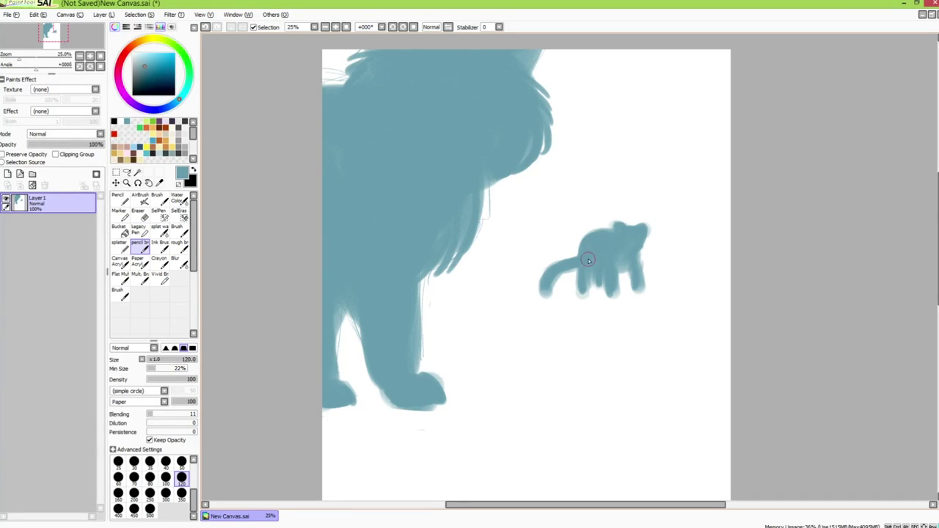
Enlarge the small cat silhouette, move it up slightly, and add fur tufts along its back and tail with the Ink Brush
click(126, 173)
drag(649, 190, 681, 198)
click(116, 184)
click(127, 377)
drag(656, 245, 638, 272)
drag(665, 225, 691, 204)
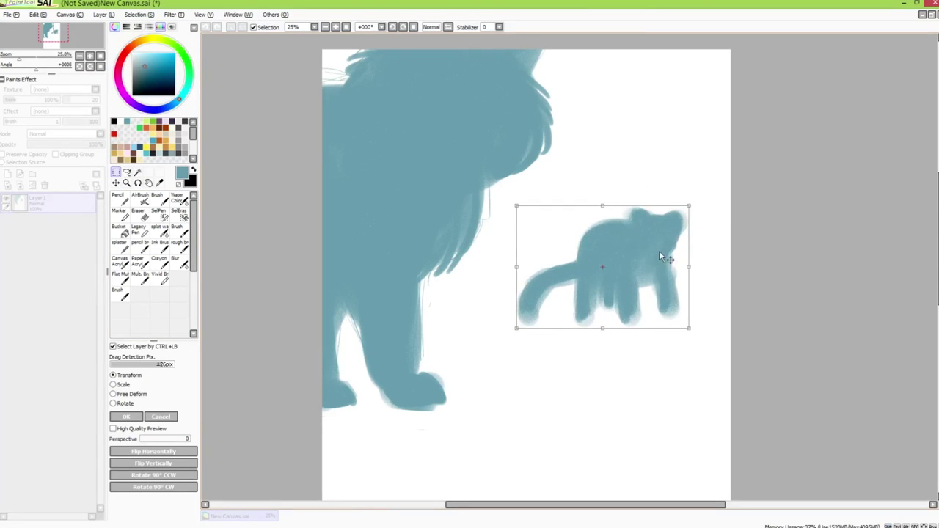
drag(660, 251, 662, 229)
click(126, 417)
click(160, 247)
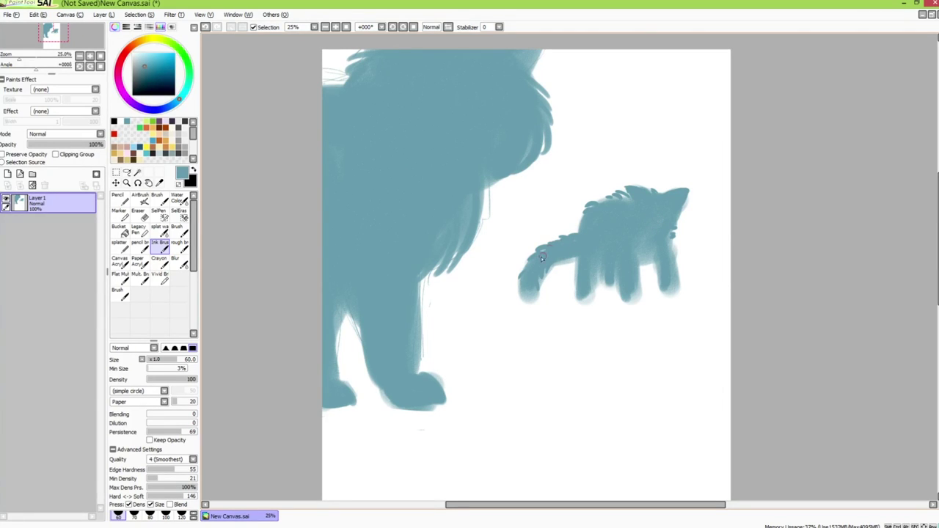
Scale the whole drawing down slightly and reposition it on the canvas
drag(653, 357, 615, 462)
key(ctrl+t)
drag(672, 447, 572, 317)
click(162, 416)
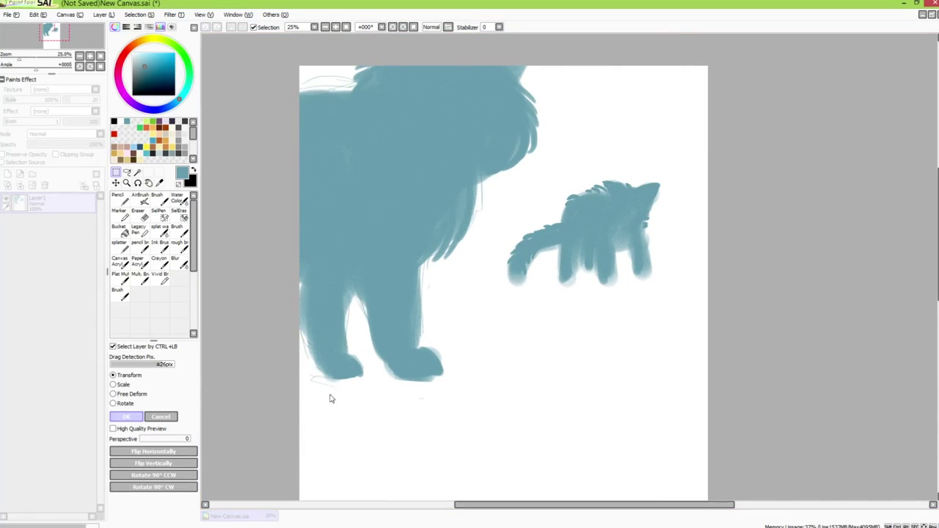
Select the large cat's left leg, scale it down slightly and nudge it to the right
drag(357, 305, 367, 340)
click(129, 375)
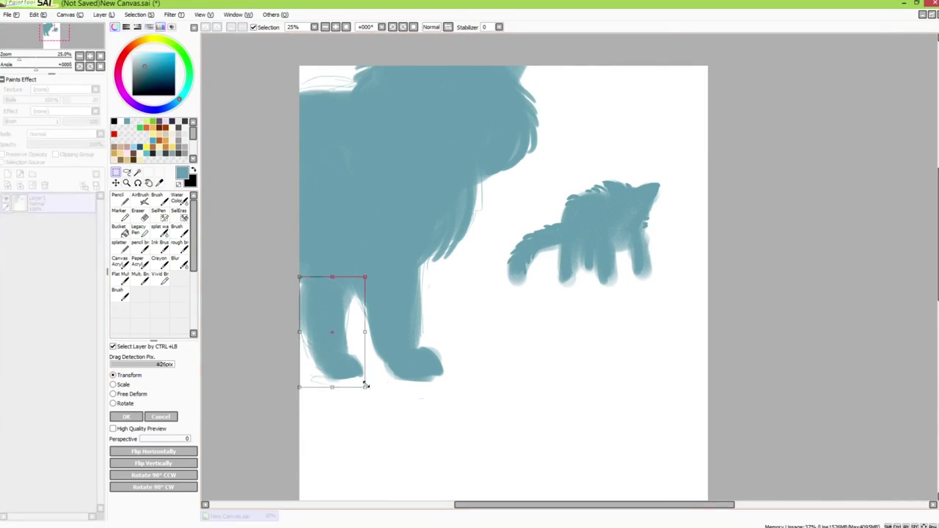
drag(365, 386, 364, 378)
drag(328, 349, 344, 353)
click(133, 418)
Clean up the large cat's paws and erase the stray marks below them, using the pencil brush at size 250
click(140, 247)
drag(502, 403, 481, 301)
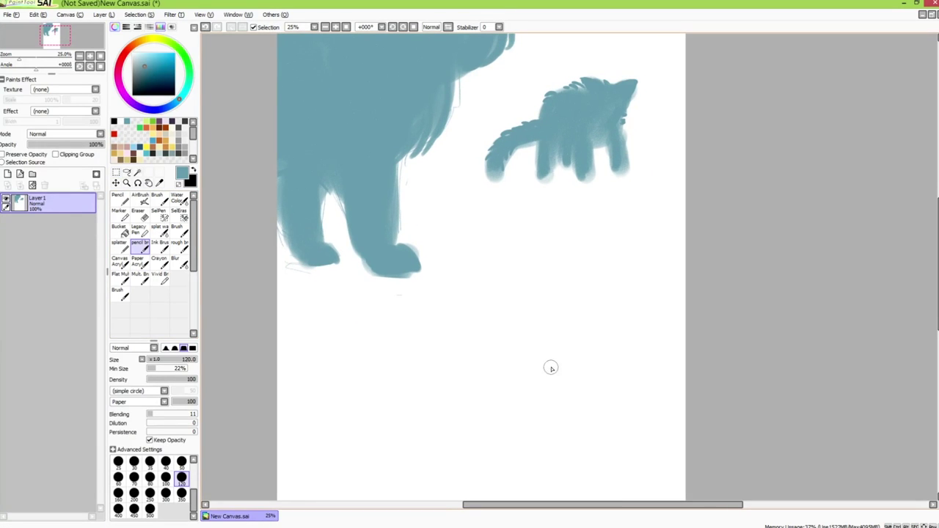
click(150, 494)
mouse_move(502, 345)
mouse_down()
mouse_move(485, 220)
mouse_move(504, 451)
mouse_move(507, 256)
mouse_move(516, 263)
mouse_up()
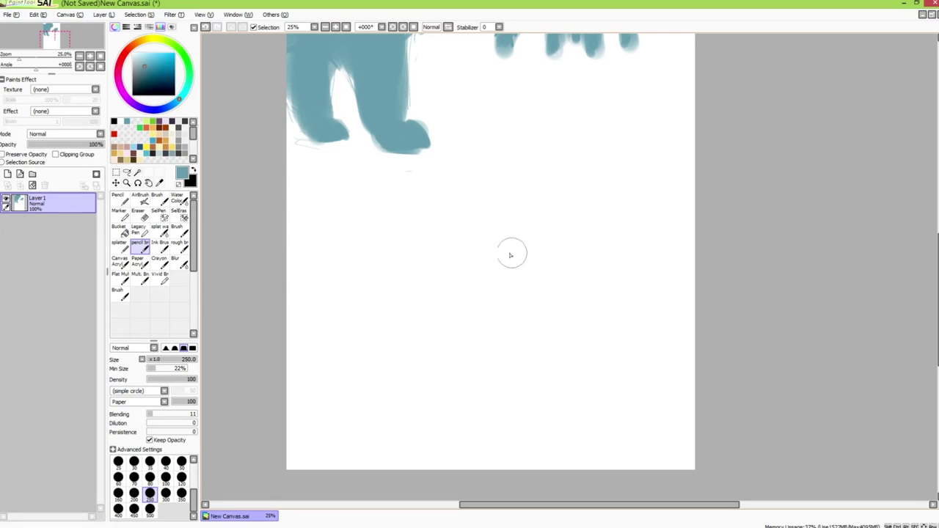
key(e)
key(e)
drag(441, 215, 436, 378)
key(e)
key(e)
mouse_move(476, 168)
mouse_down()
mouse_move(470, 306)
mouse_move(486, 44)
mouse_up()
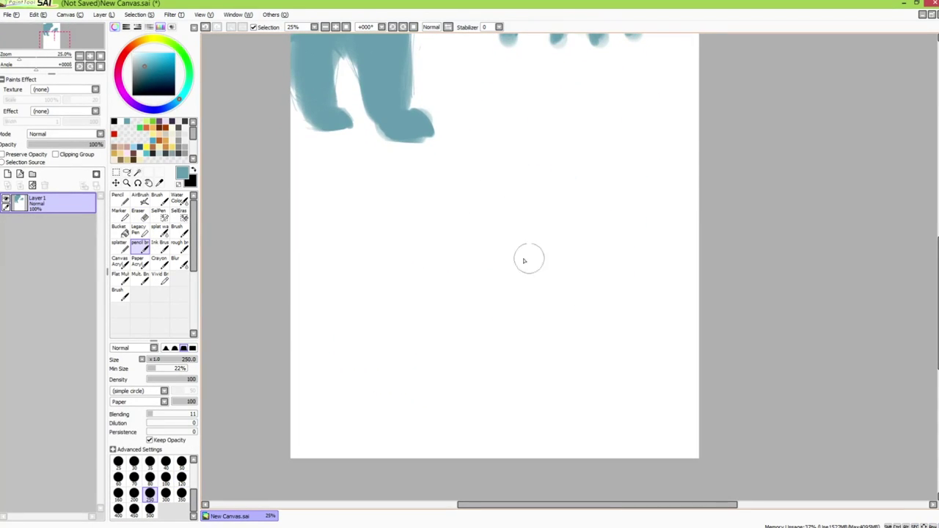
Paint a round head for a third cat in the lower canvas area, with fur strokes sweeping behind it
mouse_move(528, 257)
mouse_down()
mouse_move(563, 290)
mouse_move(536, 238)
mouse_move(584, 272)
mouse_move(535, 247)
mouse_move(549, 295)
mouse_move(533, 294)
mouse_move(543, 304)
mouse_move(524, 312)
mouse_move(545, 257)
mouse_move(518, 285)
mouse_up()
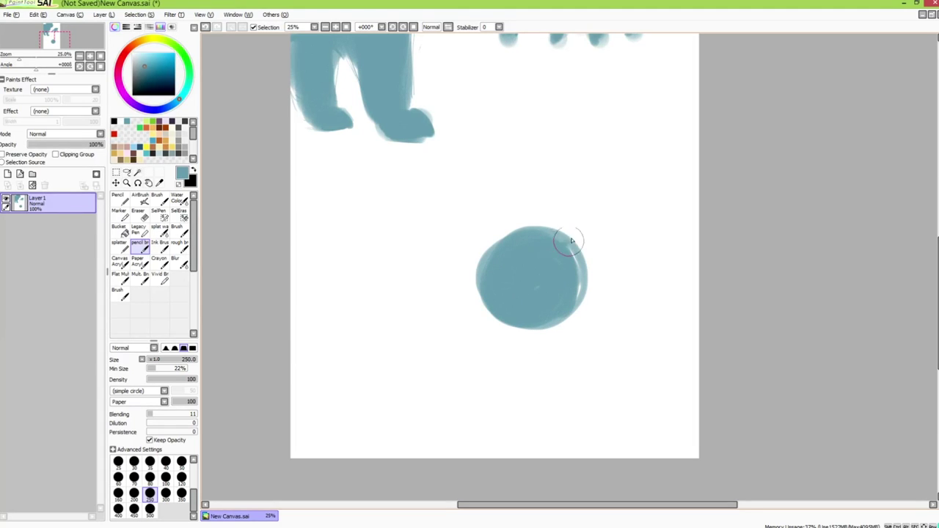
mouse_move(571, 241)
mouse_down()
mouse_move(592, 210)
mouse_move(593, 235)
mouse_move(662, 260)
mouse_move(653, 228)
mouse_move(697, 250)
mouse_move(523, 357)
mouse_up()
click(692, 261)
key(ctrl+z)
mouse_move(653, 254)
mouse_down()
mouse_move(670, 311)
mouse_move(624, 317)
mouse_up()
drag(656, 283, 531, 371)
mouse_move(579, 323)
mouse_down()
mouse_move(545, 374)
mouse_move(533, 470)
mouse_up()
drag(667, 296, 527, 456)
drag(516, 367, 523, 429)
key(ctrl+z)
key(ctrl+z)
key(ctrl+z)
key(ctrl+z)
key(ctrl+z)
Paint the third cat's foreleg below the head and fill in its body and legs down to the canvas edge
mouse_move(594, 270)
mouse_down()
mouse_move(573, 340)
mouse_move(577, 419)
mouse_up()
drag(568, 323, 567, 379)
key(ctrl+z)
key(ctrl+z)
mouse_move(595, 267)
mouse_down()
mouse_move(577, 309)
mouse_move(587, 384)
mouse_up()
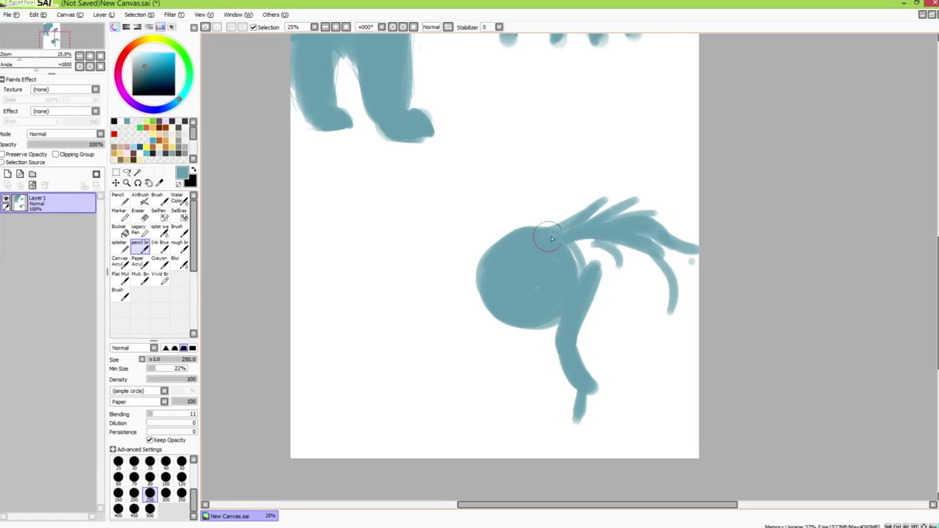
mouse_move(507, 251)
mouse_down()
mouse_move(655, 234)
mouse_move(673, 252)
mouse_move(683, 309)
mouse_move(634, 383)
mouse_move(643, 455)
mouse_up()
drag(700, 290, 679, 451)
Paint a bushy tail curving out from the third cat's legs along the lower edge of the canvas
mouse_move(587, 380)
mouse_down()
mouse_move(573, 456)
mouse_move(599, 469)
mouse_move(610, 365)
mouse_move(590, 254)
mouse_move(539, 388)
mouse_up()
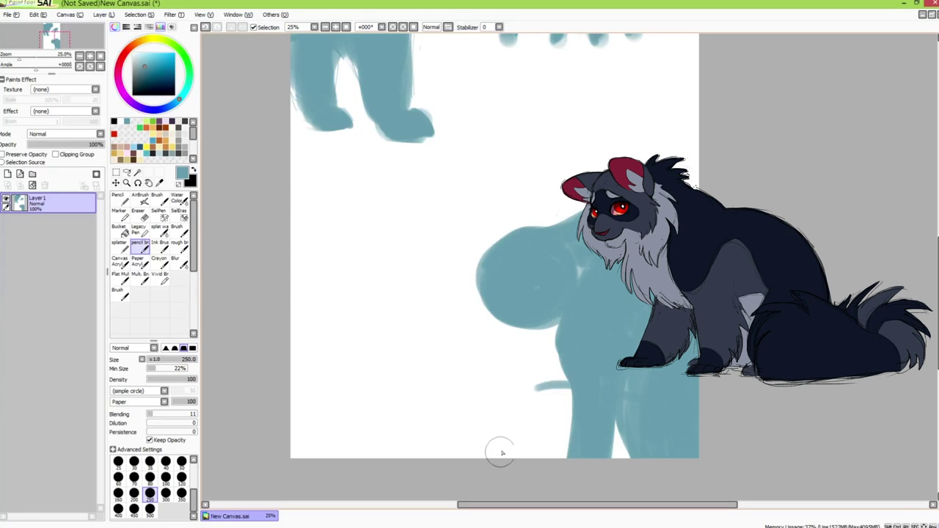
key(ctrl+z)
drag(568, 441, 385, 449)
drag(569, 444, 495, 416)
drag(513, 427, 447, 420)
mouse_move(448, 426)
mouse_down()
mouse_move(385, 441)
mouse_move(587, 472)
mouse_move(372, 485)
mouse_up()
Shape the third cat's head by adding a muzzle and chin, sloping the forehead and trimming the face edge
mouse_move(500, 309)
mouse_down()
mouse_move(532, 343)
mouse_move(551, 331)
mouse_move(508, 349)
mouse_up()
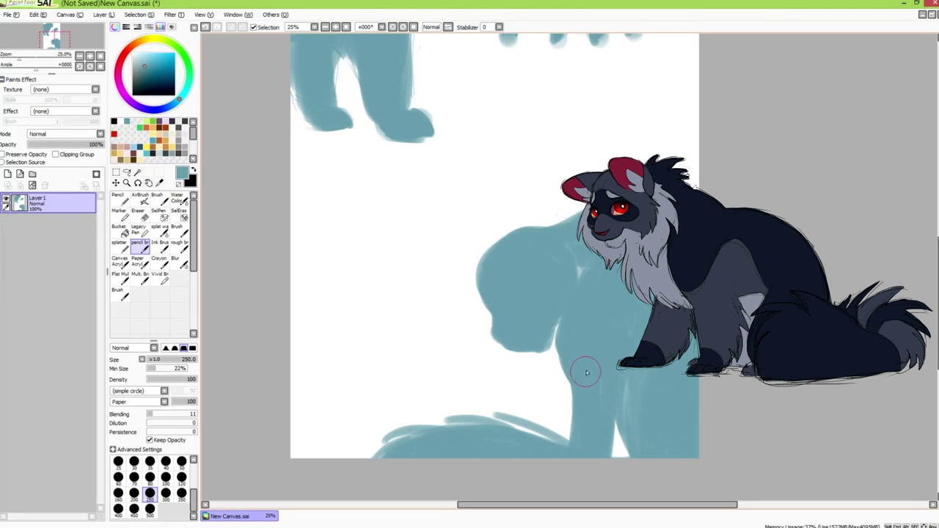
mouse_move(489, 275)
mouse_down()
mouse_move(514, 238)
mouse_move(576, 209)
mouse_up()
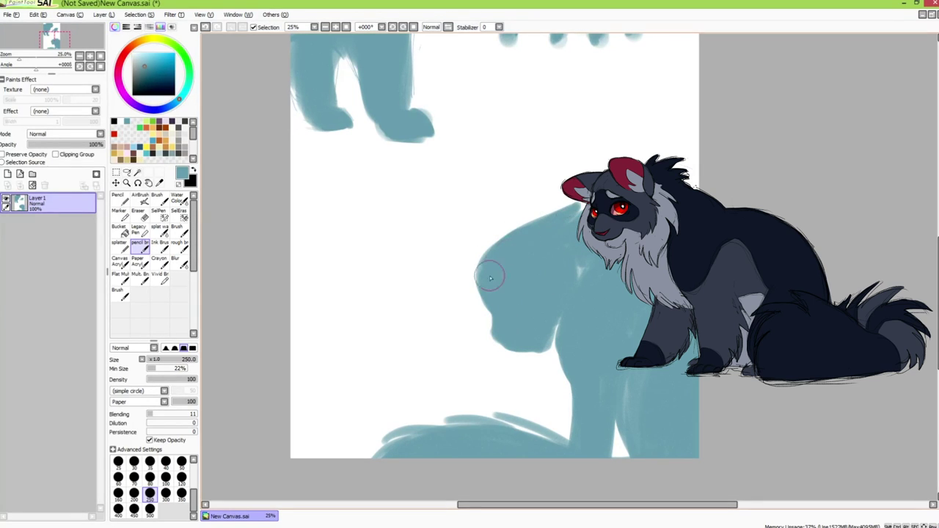
key(e)
mouse_move(472, 276)
mouse_down()
mouse_move(514, 213)
mouse_move(474, 295)
mouse_up()
key(n)
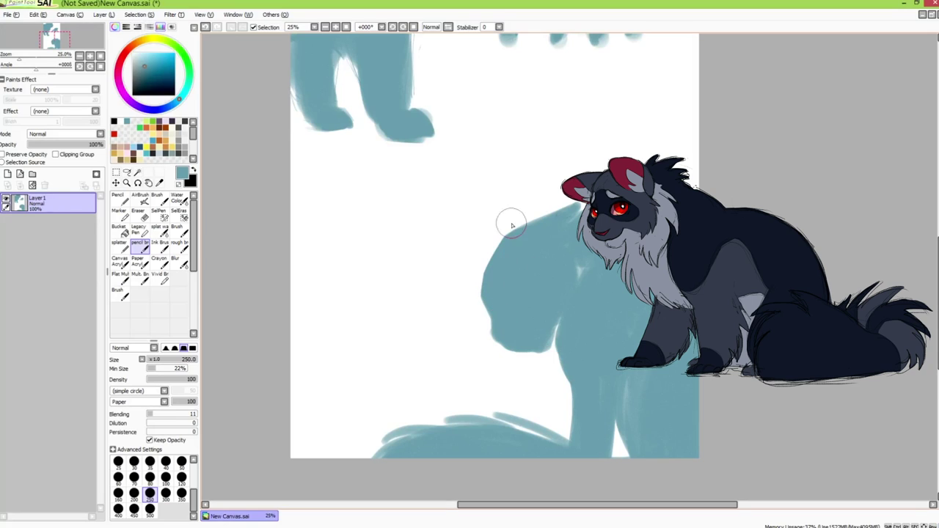
drag(499, 330, 513, 344)
drag(505, 341, 565, 307)
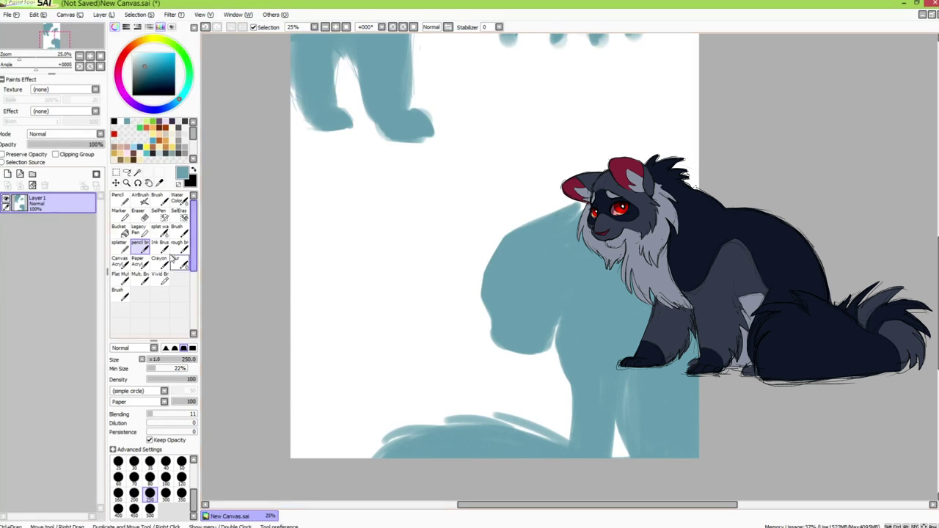
Lower the silhouette layer's opacity to 16% and open the reference NP-Brambleclaw.png from the Warriors CANNON folder
click(40, 143)
click(12, 15)
click(27, 36)
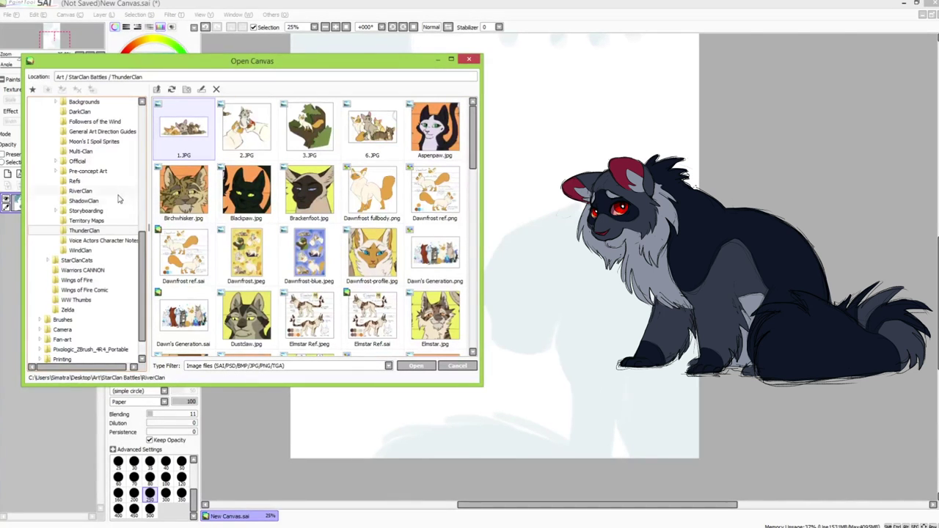
drag(142, 265, 143, 179)
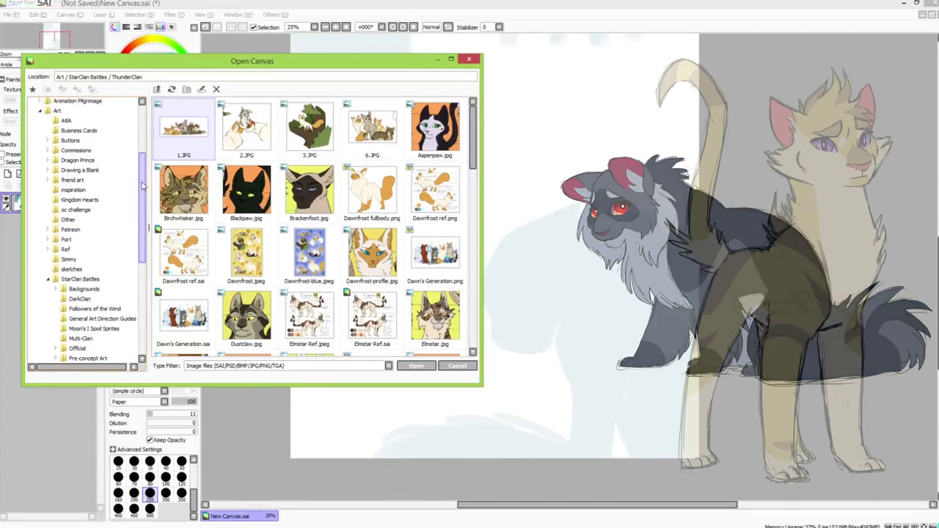
scroll(140, 191, down, 8)
click(103, 239)
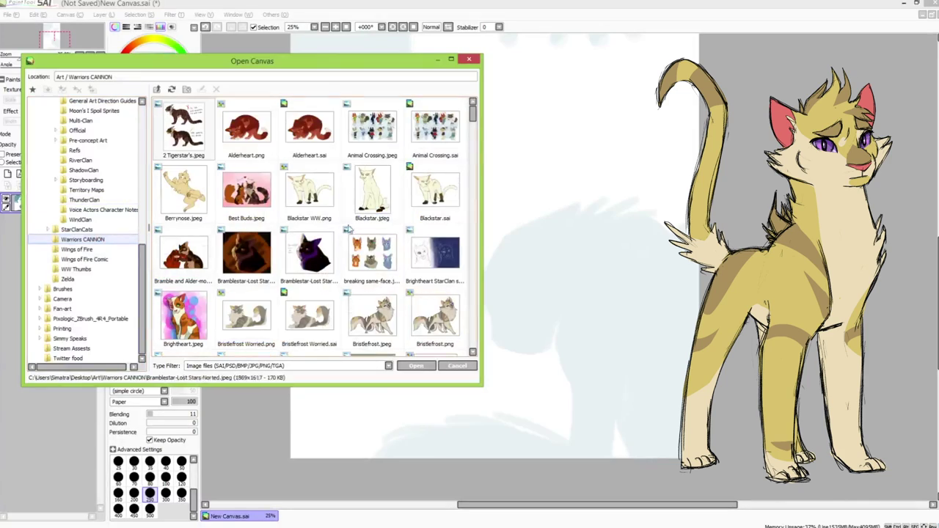
scroll(474, 118, down, 1)
drag(474, 117, 474, 279)
double_click(378, 200)
Open Shadowpaw.png from the Warriors CANNON folder as a second reference
click(11, 15)
click(22, 36)
double_click(209, 223)
Switch to floating canvas windows, then zoom Shadowpaw.png out to 16.66%, shrink its window and place it beside the canvas
click(932, 15)
drag(381, 58, 691, 213)
scroll(679, 294, down, 1)
scroll(679, 295, down, 1)
drag(526, 206, 688, 286)
drag(793, 292, 684, 238)
drag(903, 482, 830, 416)
drag(719, 239, 824, 323)
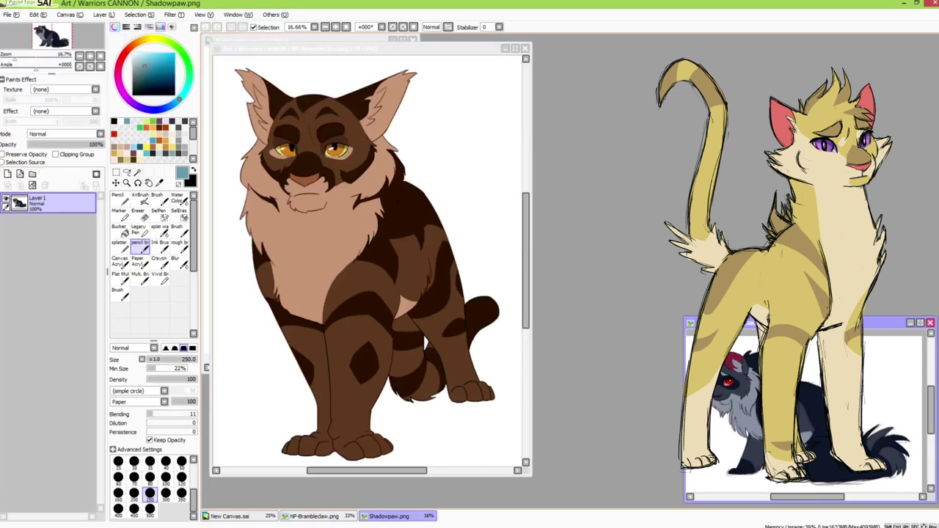
Shrink the NP-Brambleclaw.png window at 16.66% zoom, stack it above Shadowpaw.png, and enlarge the New Canvas window
drag(532, 476, 407, 286)
scroll(377, 238, down, 2)
drag(301, 49, 809, 65)
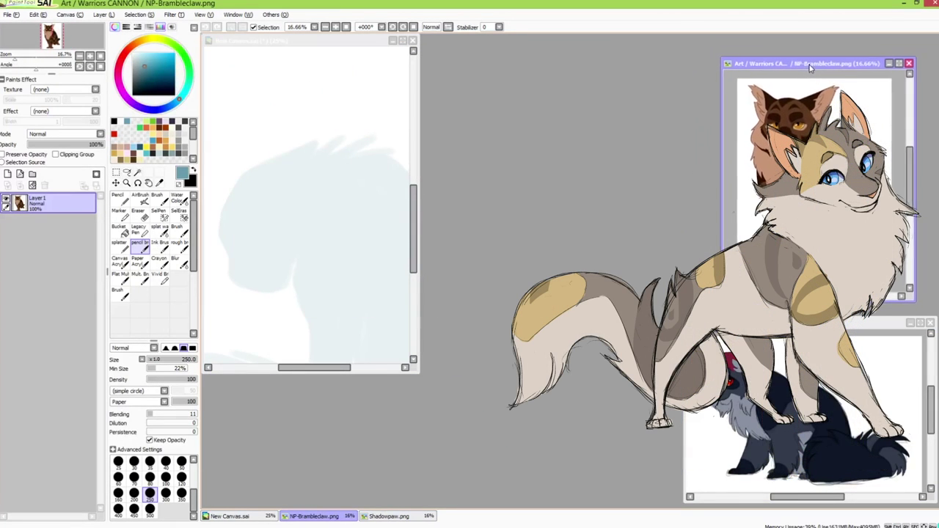
drag(416, 364, 678, 508)
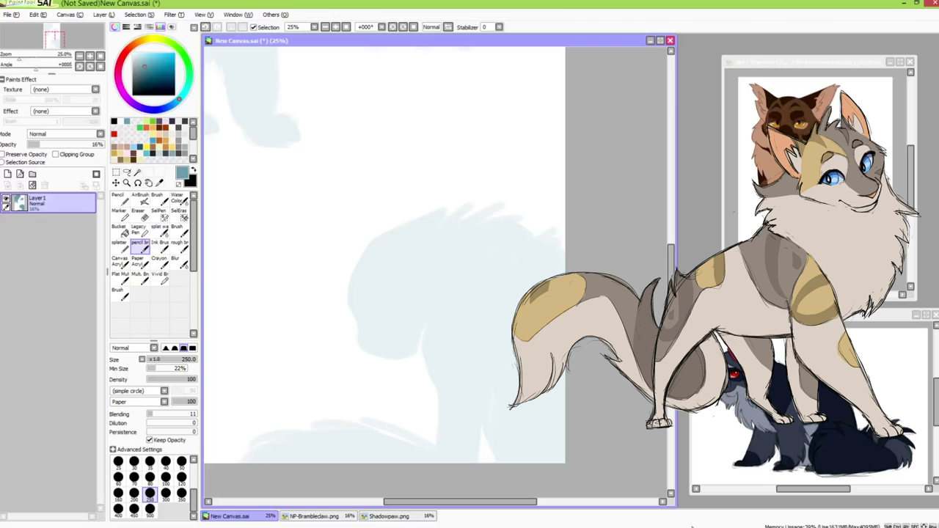
Add a new layer above the silhouettes and set the pencil brush size to 40
click(194, 170)
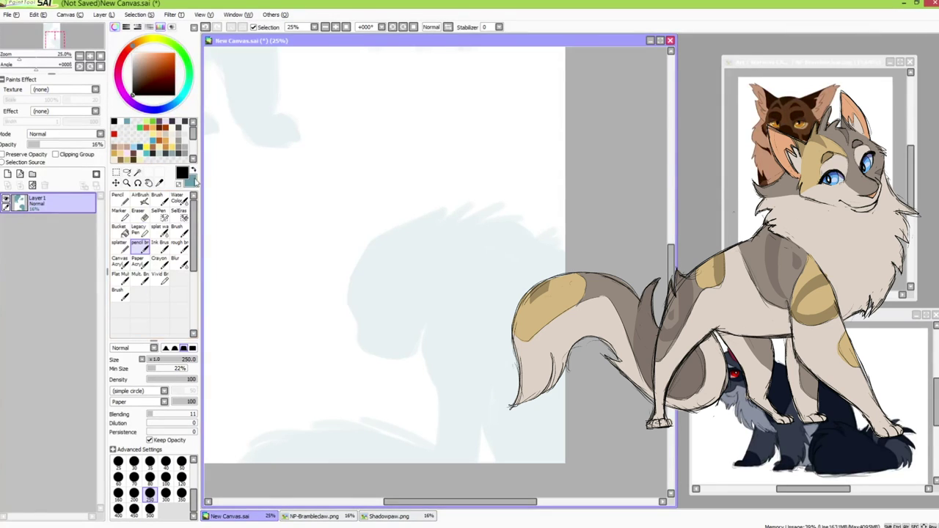
click(193, 170)
click(8, 174)
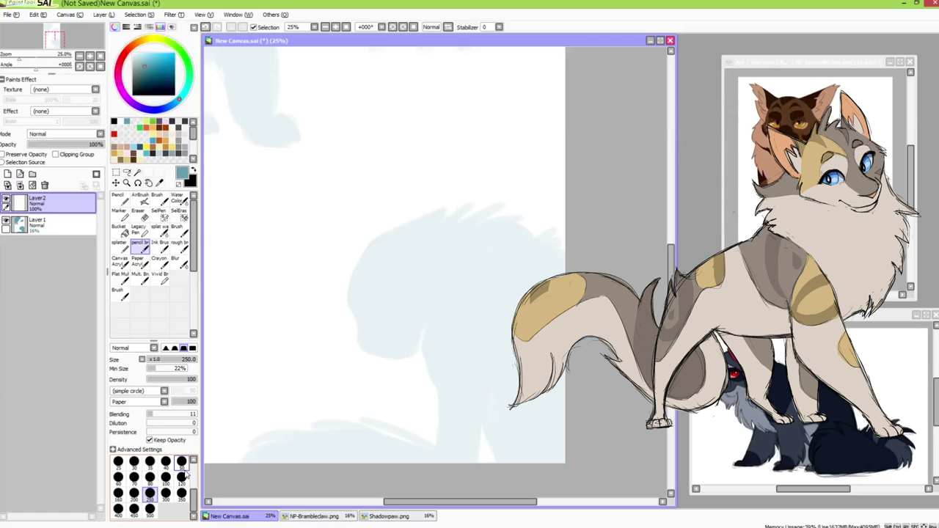
click(166, 462)
Sketch the large cat's head circle with cheek and neck fur tufts on the new layer, using brush size 20
drag(329, 236, 464, 339)
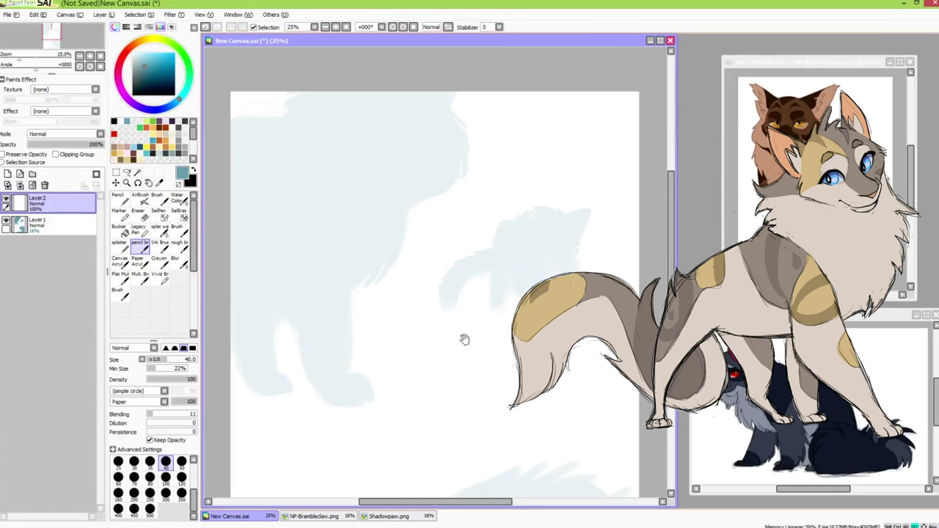
ctrl+click(477, 375)
drag(440, 268, 501, 367)
drag(433, 235, 376, 224)
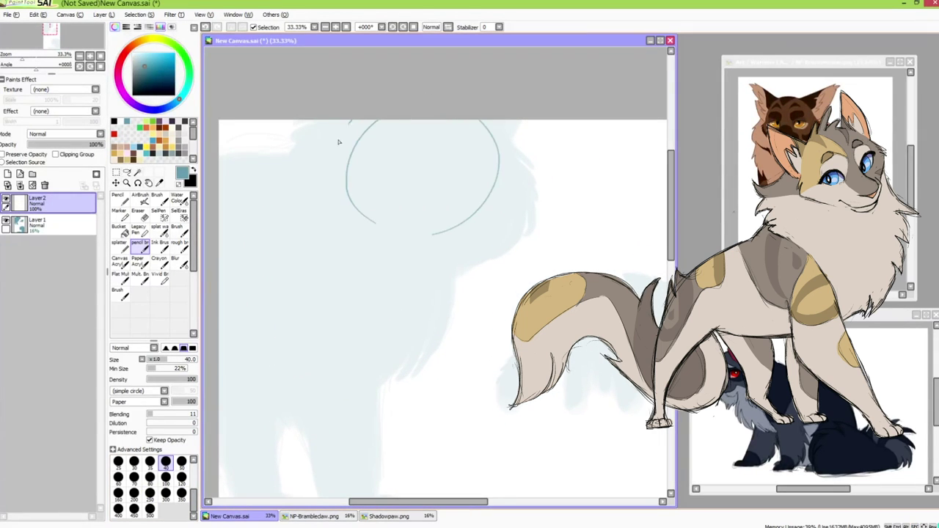
drag(340, 143, 338, 188)
scroll(173, 479, up, 1)
click(181, 475)
key(ctrl+z)
key(ctrl+z)
mouse_move(463, 110)
mouse_down()
mouse_move(379, 109)
mouse_move(503, 157)
mouse_up()
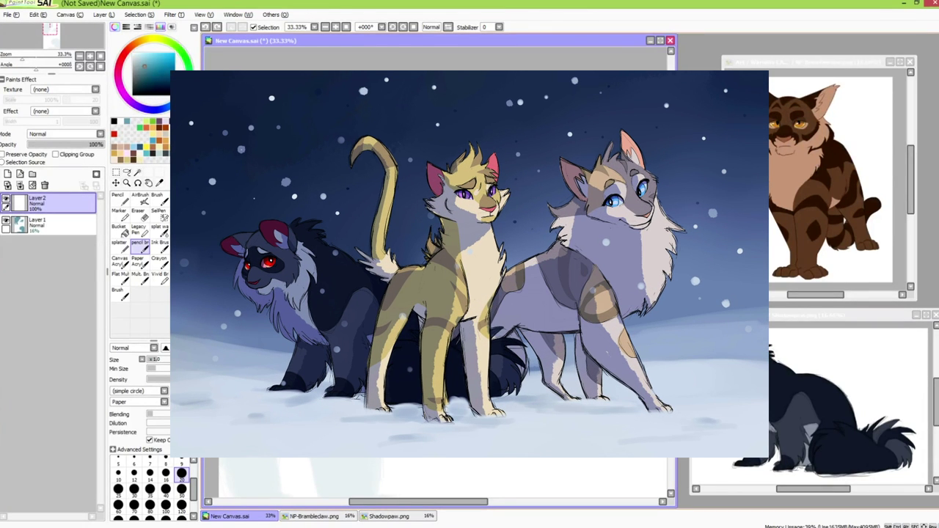
key(e)
key(b)
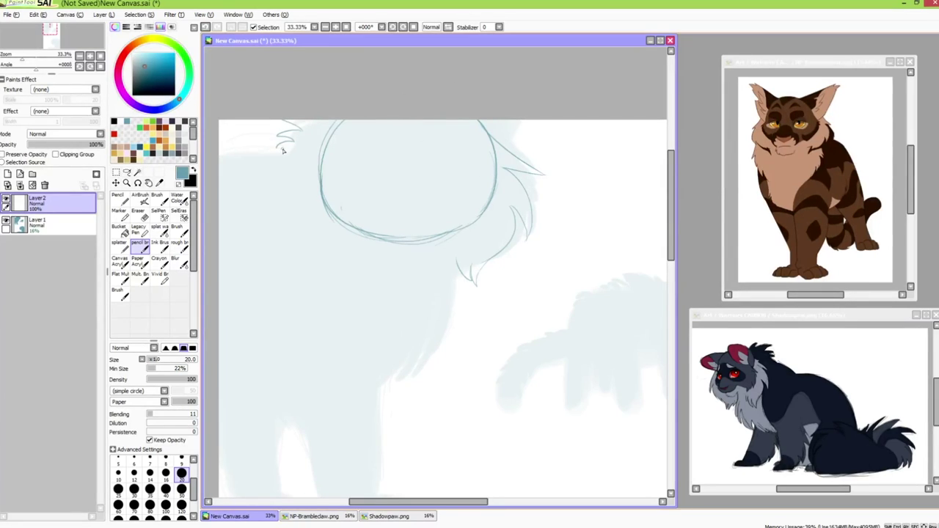
Sketch the large cat's back line behind the neck fur and a curved guideline across its head
key(ctrl+z)
drag(289, 154, 258, 164)
drag(320, 185, 388, 176)
drag(402, 372, 418, 291)
key(ctrl+z)
key(ctrl+z)
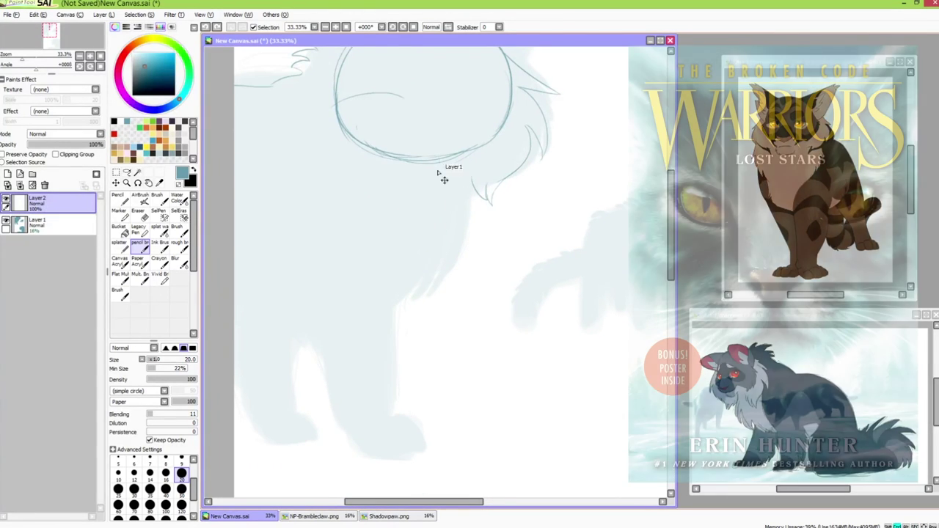
Sketch the large cat's near front leg from the chest down, with a tufted back edge and a rounded paw
mouse_move(435, 123)
mouse_down()
mouse_move(430, 224)
mouse_move(389, 340)
mouse_up()
key(ctrl+z)
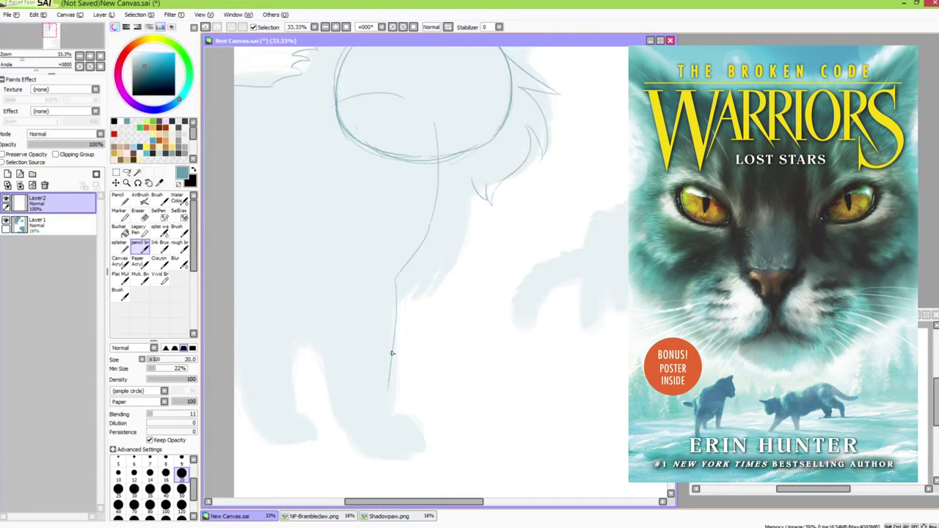
key(ctrl+z)
mouse_move(396, 279)
mouse_down()
mouse_move(384, 407)
mouse_move(383, 397)
mouse_up()
key(ctrl+z)
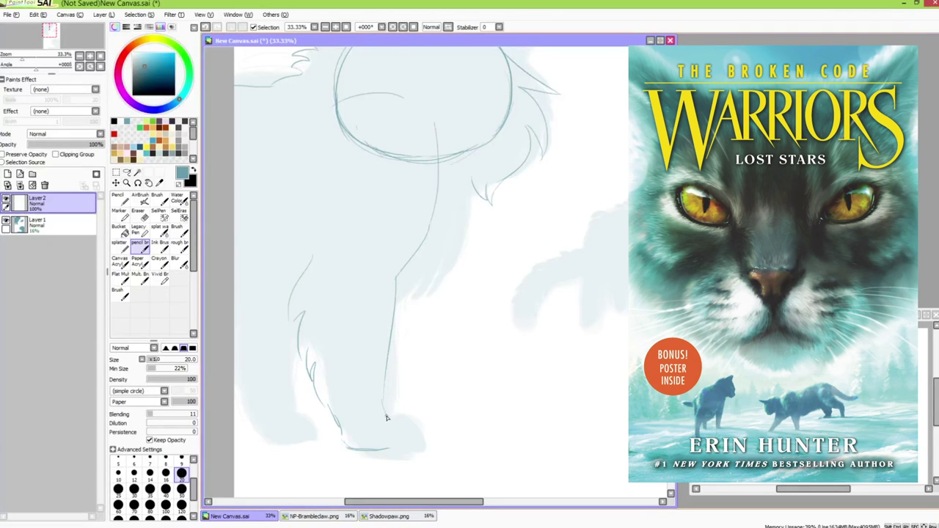
drag(415, 442, 376, 449)
key(ctrl+z)
key(ctrl+z)
drag(383, 411, 408, 430)
Sketch the large cat's chest and belly fur tufts and its other foreleg with a paw
drag(482, 193, 463, 206)
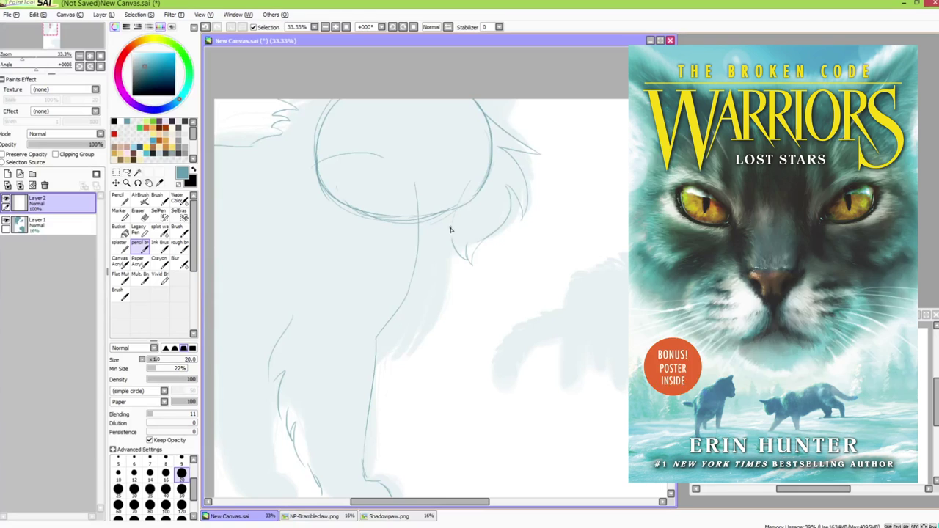
drag(453, 253, 440, 328)
drag(440, 329, 408, 373)
drag(408, 373, 405, 340)
drag(339, 409, 413, 373)
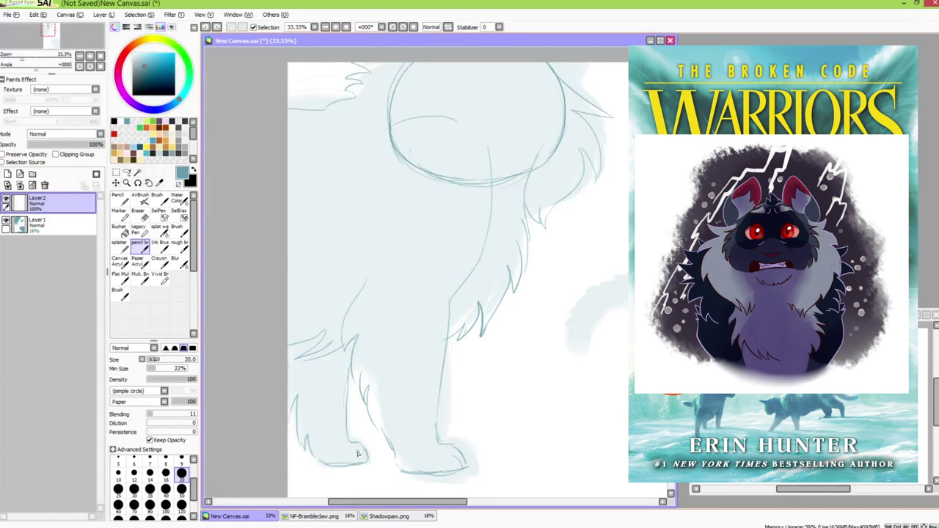
mouse_move(485, 444)
mouse_down()
mouse_move(434, 437)
mouse_move(434, 407)
mouse_up()
Lasso the large cat's near front paw, shift it slightly lower with a transform, and redraw its joining leg lines
click(128, 172)
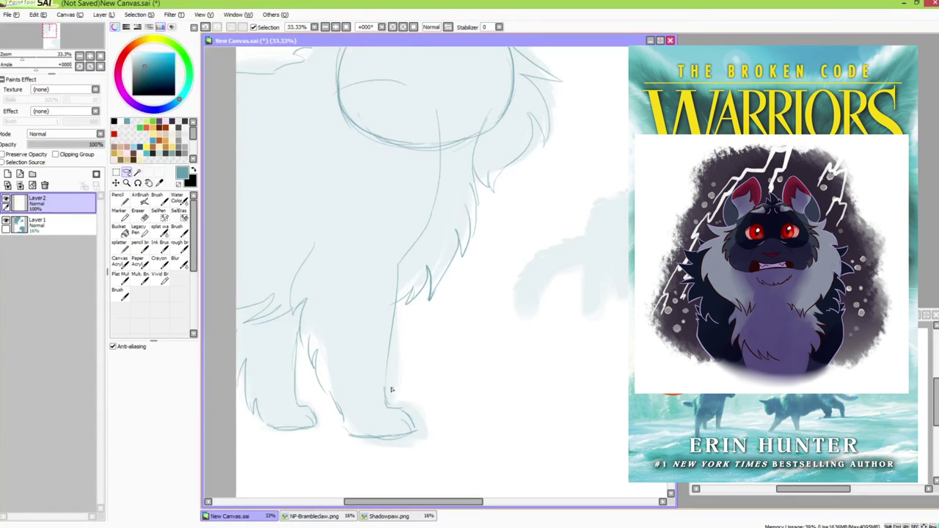
drag(376, 457, 397, 386)
key(ctrl+t)
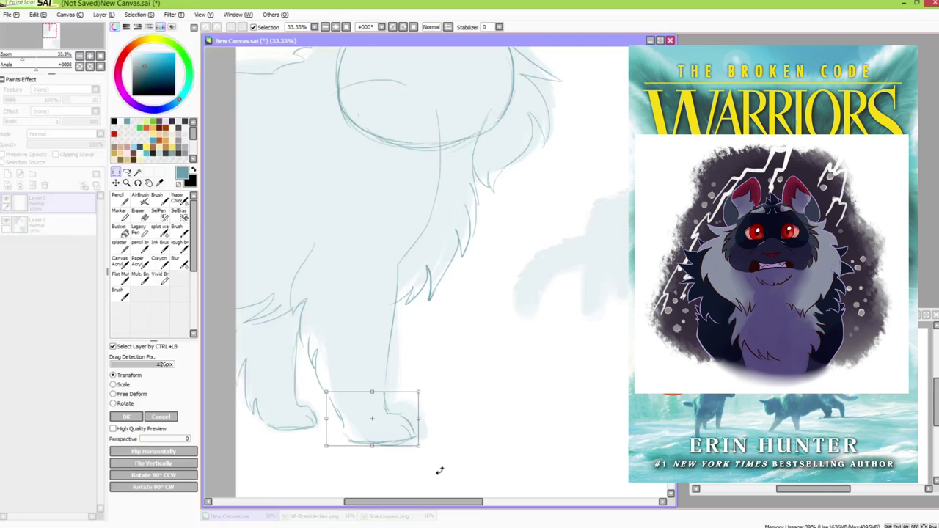
click(132, 417)
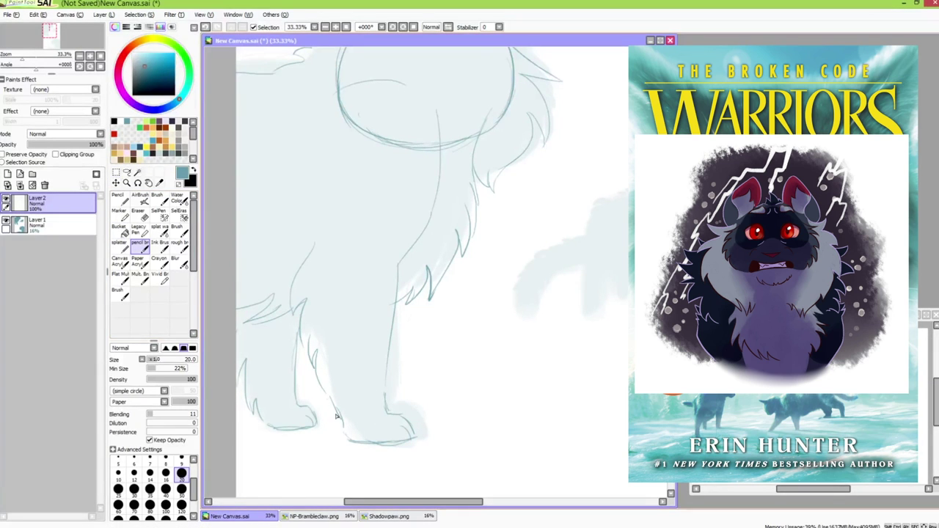
drag(390, 417, 389, 380)
drag(391, 419, 415, 440)
mouse_move(521, 274)
mouse_down()
mouse_move(451, 406)
mouse_move(451, 429)
mouse_up()
Sketch the large cat's ear bases on the head circle and refine the fur lines beside the head and neck
drag(468, 182, 433, 220)
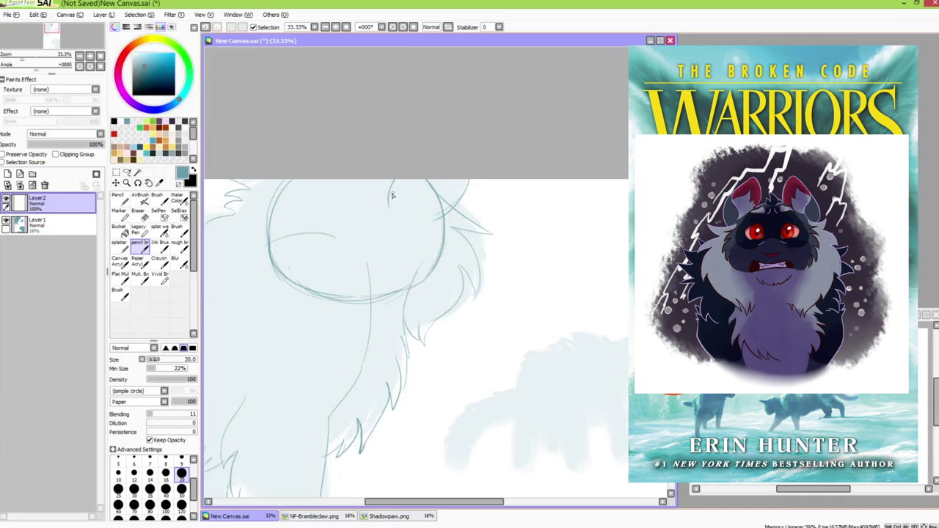
drag(470, 181, 440, 219)
drag(421, 259, 459, 247)
drag(239, 215, 274, 204)
drag(302, 239, 362, 223)
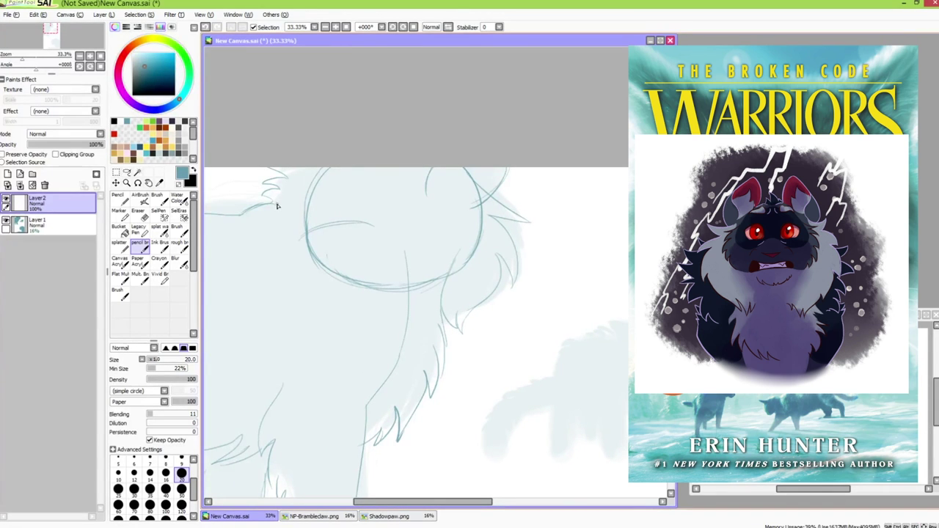
drag(277, 206, 268, 219)
drag(392, 262, 477, 229)
drag(320, 182, 304, 178)
Strengthen the sketched outlines of the large cat's front legs and paws
drag(379, 237, 231, 136)
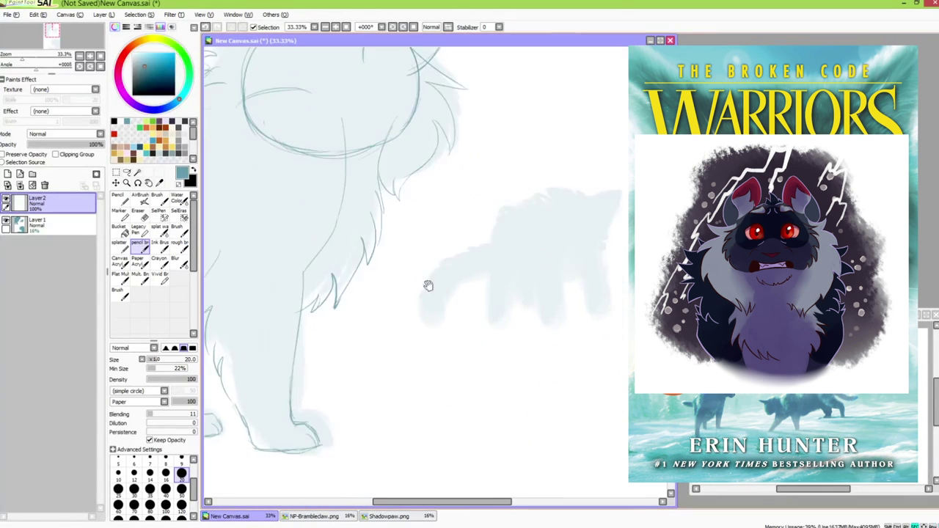
drag(361, 303, 420, 243)
mouse_move(282, 323)
mouse_down()
mouse_move(310, 383)
mouse_move(366, 386)
mouse_up()
drag(231, 374, 265, 376)
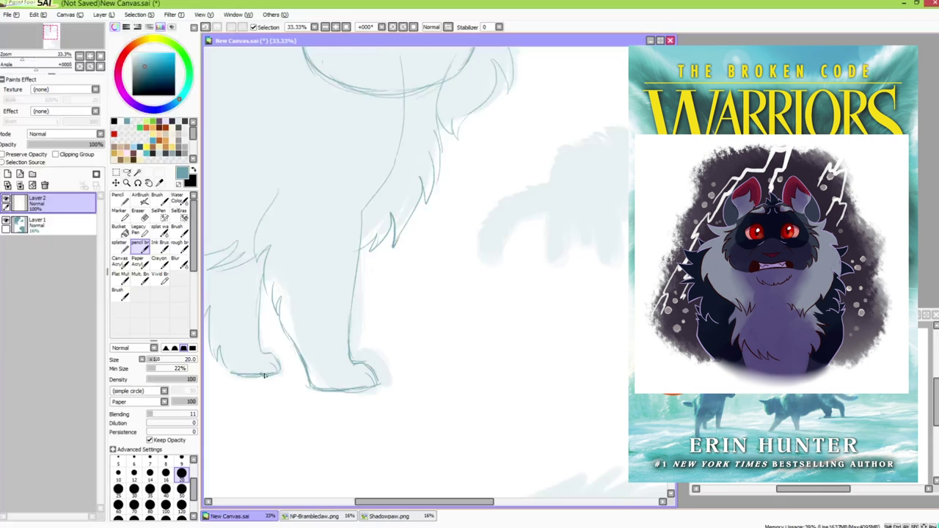
Add jagged fur strokes along the large cat's cheek and down onto the neck
scroll(455, 400, up, 3)
scroll(455, 400, right, 1)
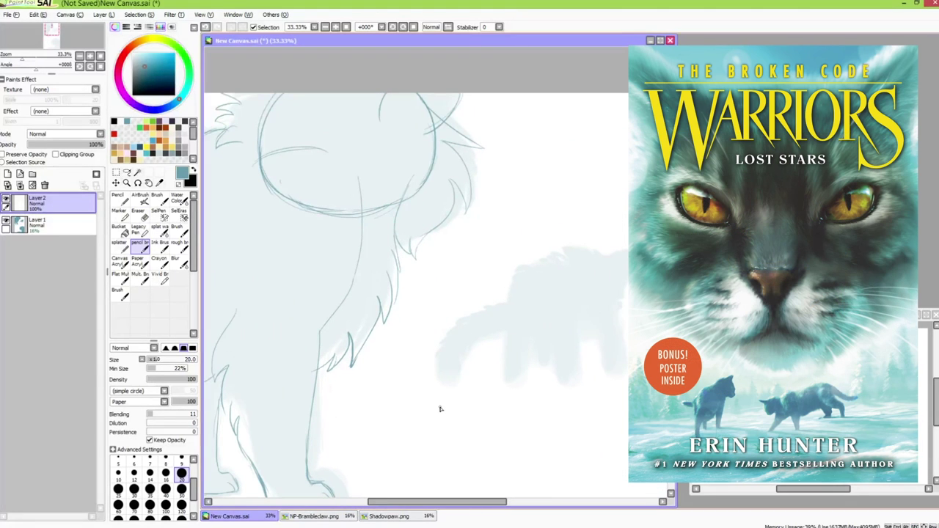
drag(423, 175, 413, 214)
drag(419, 192, 400, 223)
Erase the large cat's inner chest line and redraw it as a smoother curve down to the front leg
key(e)
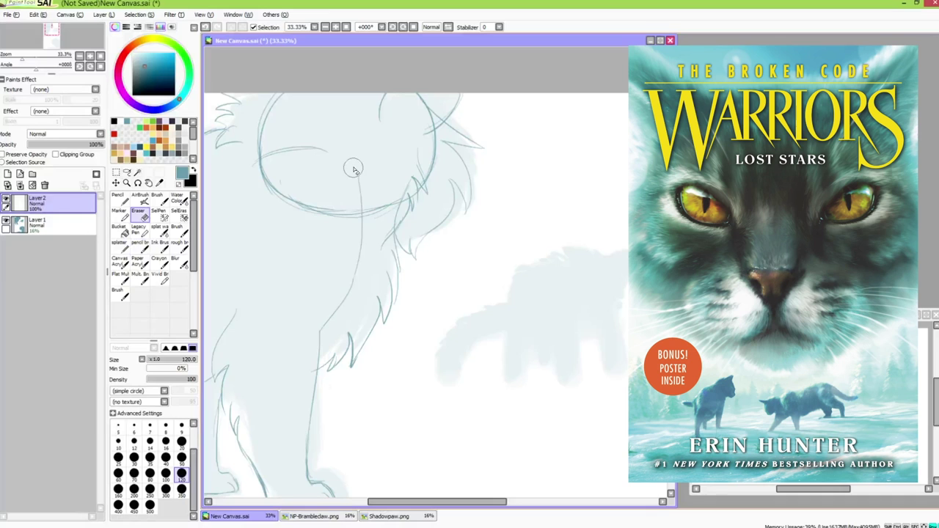
drag(354, 170, 360, 269)
key(e)
mouse_move(353, 194)
mouse_down()
mouse_move(354, 312)
mouse_move(319, 350)
mouse_up()
key(e)
drag(342, 285, 347, 281)
Sketch a rounded body shape and an overlapping head circle over the small cat's silhouette
key(n)
mouse_move(451, 381)
mouse_down()
mouse_move(390, 348)
mouse_move(394, 311)
mouse_move(394, 327)
mouse_up()
mouse_move(510, 203)
mouse_down()
mouse_move(460, 216)
mouse_move(438, 234)
mouse_move(512, 226)
mouse_move(515, 254)
mouse_move(478, 255)
mouse_move(434, 236)
mouse_move(509, 218)
mouse_up()
Lasso the small cat's body and head guides and transform them to fill more of the silhouette
click(127, 172)
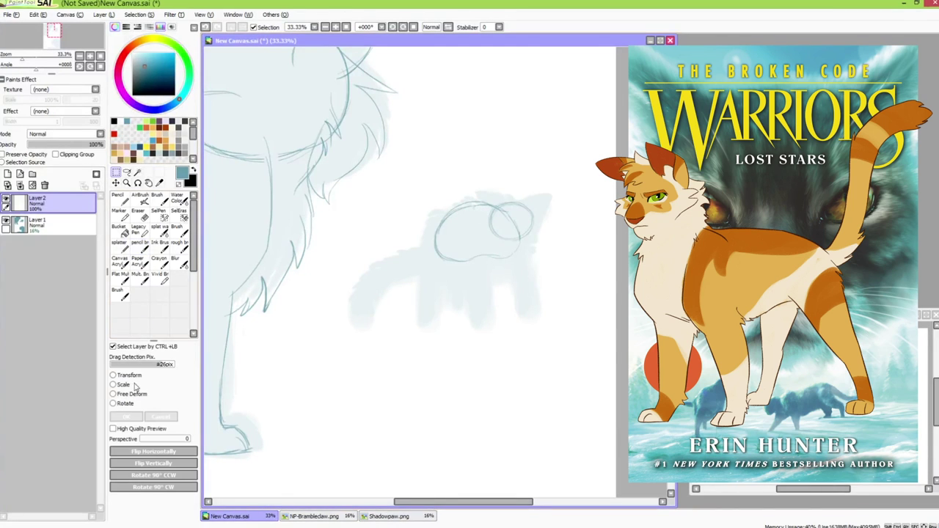
drag(540, 192, 547, 193)
key(ctrl+t)
drag(536, 225, 526, 237)
mouse_move(538, 206)
mouse_down()
mouse_move(546, 199)
mouse_move(513, 224)
mouse_up()
click(133, 416)
Sketch the small cat's cheek and neck tufts, furry back, haunch fur and bushy hanging tail with the pencil brush
click(137, 212)
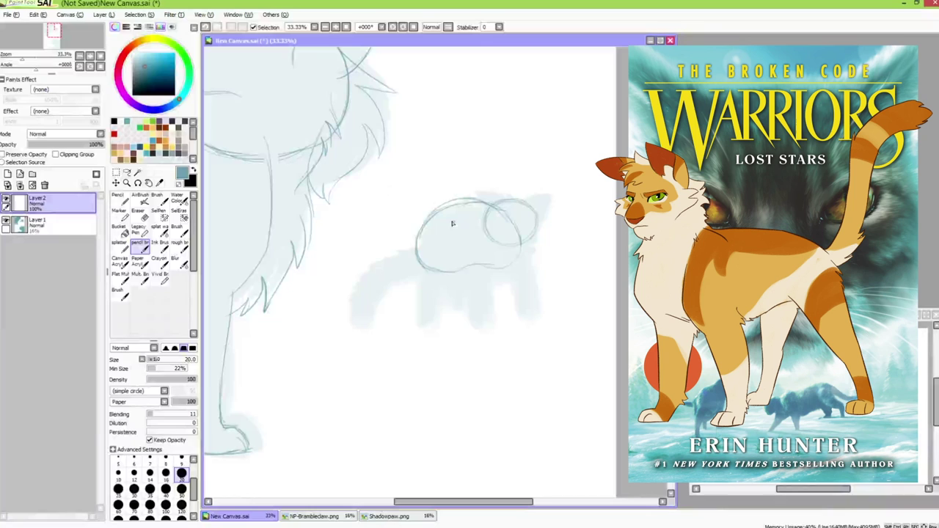
click(139, 247)
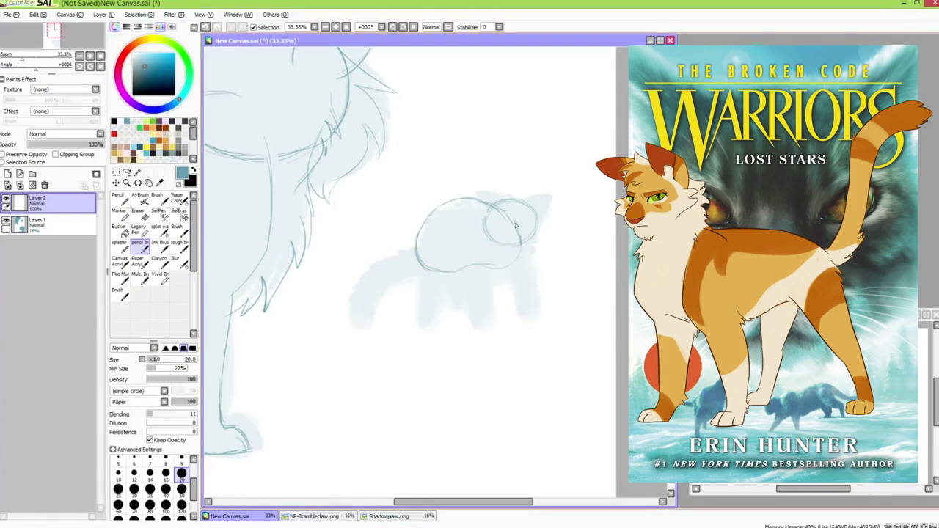
drag(551, 228, 527, 248)
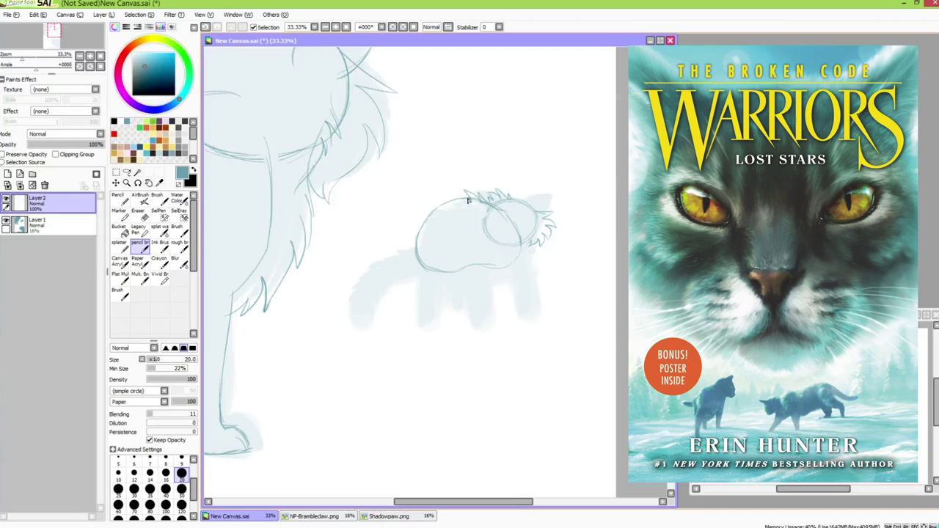
mouse_move(430, 207)
mouse_down()
mouse_move(407, 257)
mouse_move(373, 272)
mouse_move(353, 317)
mouse_up()
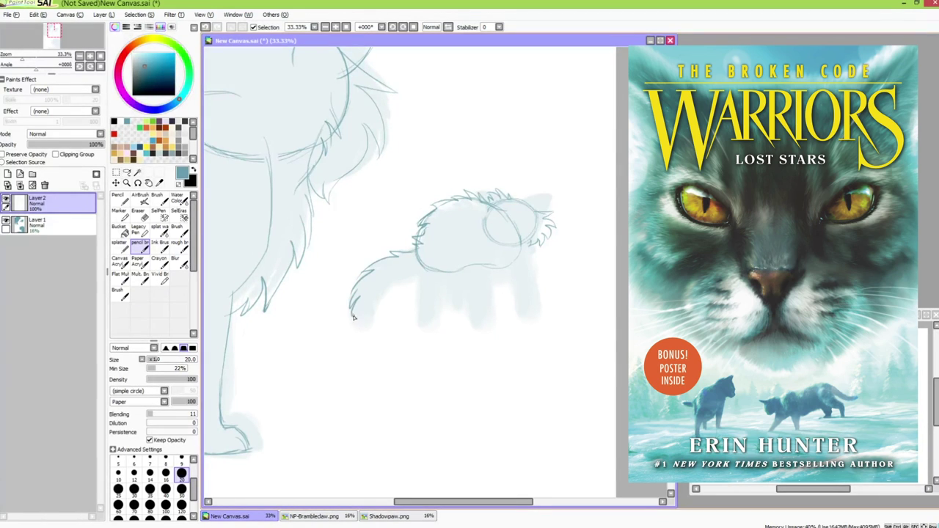
drag(422, 277, 372, 317)
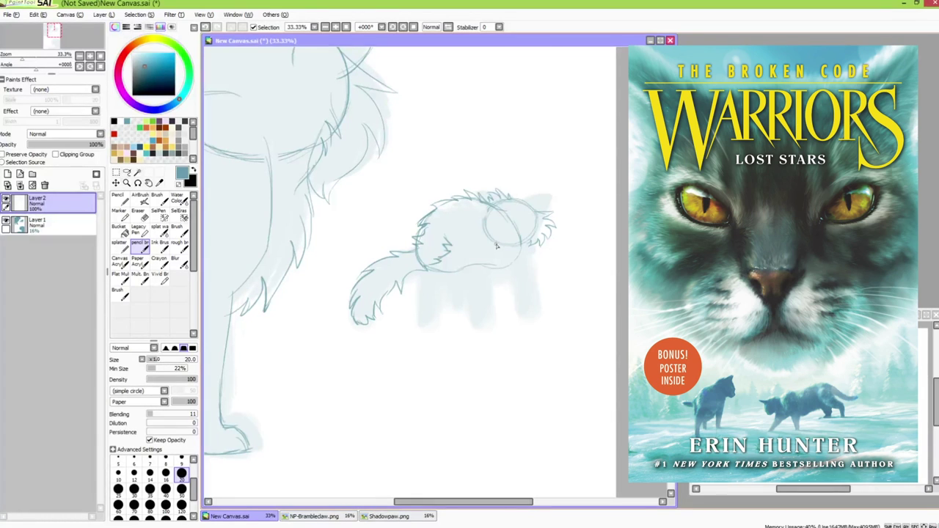
Sketch the small cat's four legs with paws, belly and elbow tufts, and a pointed ear
key(ctrl+z)
mouse_move(452, 250)
mouse_down()
mouse_move(472, 315)
mouse_move(493, 285)
mouse_move(494, 317)
mouse_move(416, 291)
mouse_move(415, 321)
mouse_up()
drag(439, 272, 458, 270)
mouse_move(516, 256)
mouse_down()
mouse_move(497, 273)
mouse_move(540, 311)
mouse_up()
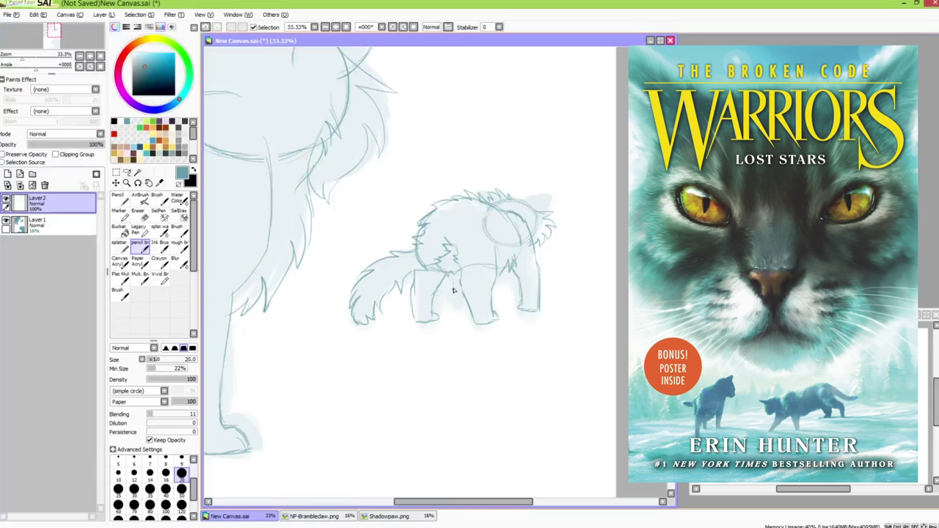
key(ctrl+z)
drag(449, 274, 453, 306)
key(ctrl+z)
drag(522, 203, 560, 203)
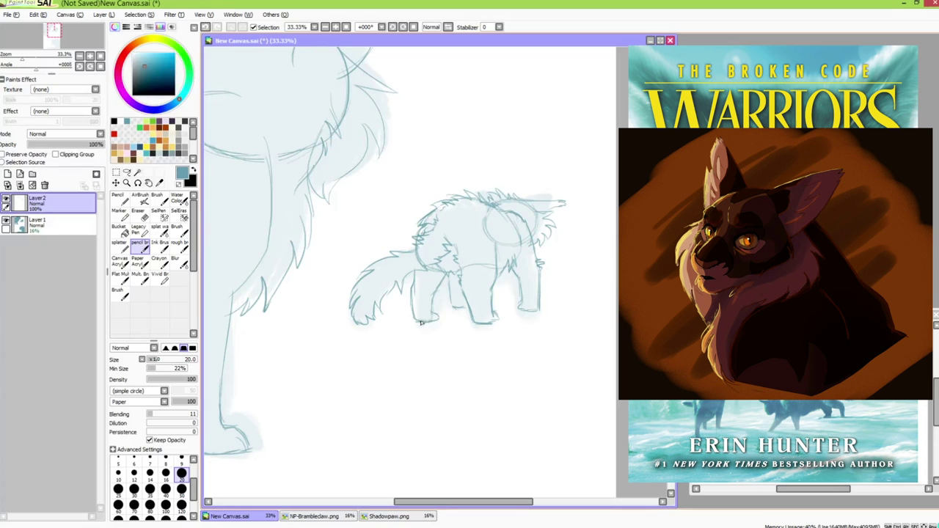
drag(439, 320, 440, 289)
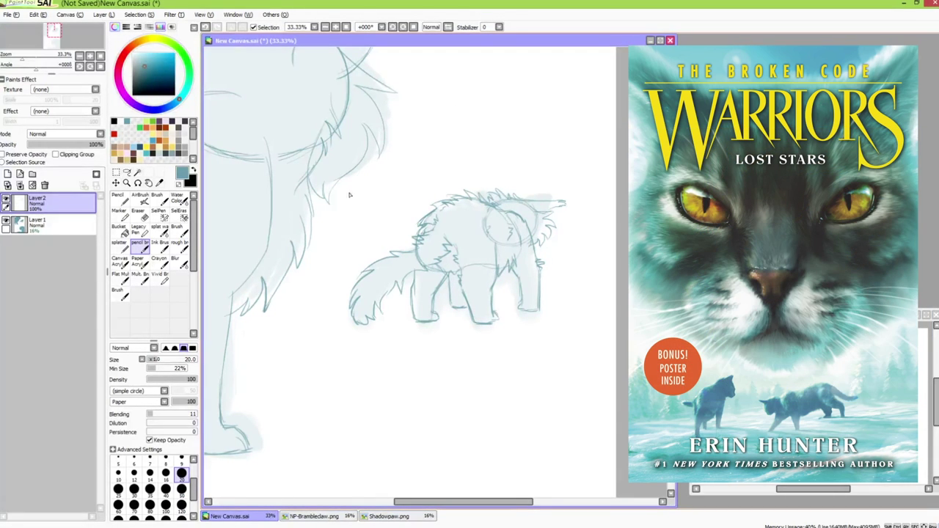
Erase the small cat's hanging tail and redraw it as a bushy tail curling up at the tip
click(139, 215)
click(140, 247)
mouse_move(358, 311)
mouse_down()
mouse_move(395, 288)
mouse_move(378, 250)
mouse_move(366, 265)
mouse_move(391, 308)
mouse_move(405, 288)
mouse_move(384, 282)
mouse_move(414, 275)
mouse_move(383, 275)
mouse_move(396, 280)
mouse_move(398, 295)
mouse_move(371, 303)
mouse_up()
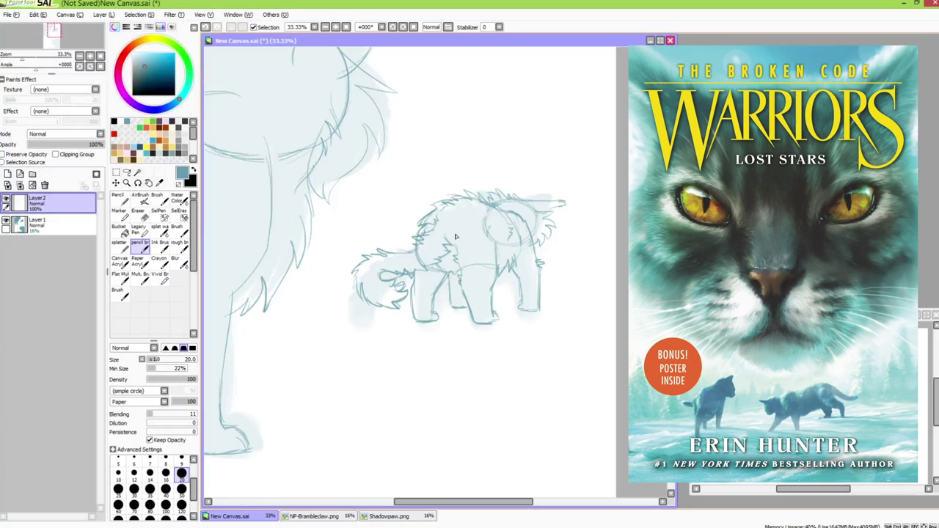
drag(412, 251, 386, 255)
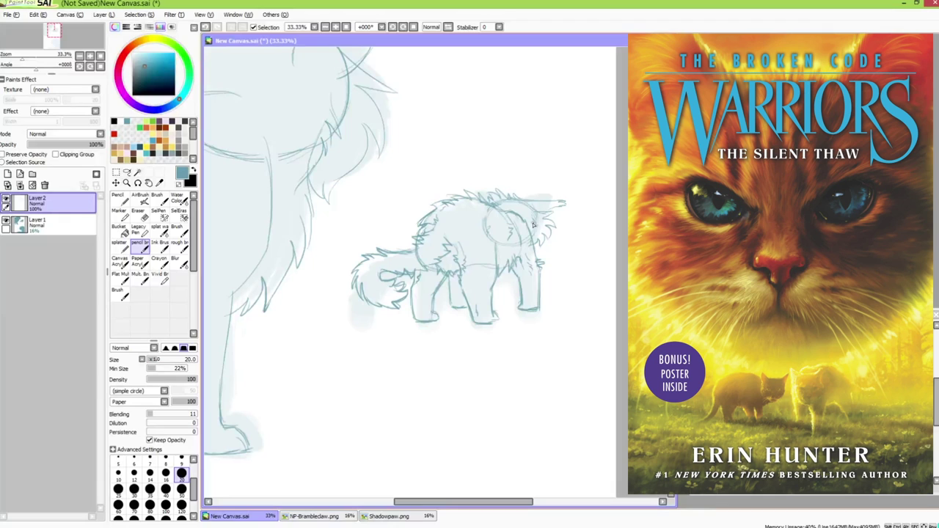
Lower the sketch layer's opacity to 25%, switch the drawing colour to black, and add a new layer above it
mouse_move(459, 316)
mouse_down()
mouse_move(509, 347)
mouse_move(506, 358)
mouse_move(488, 358)
mouse_move(520, 363)
mouse_move(560, 348)
mouse_up()
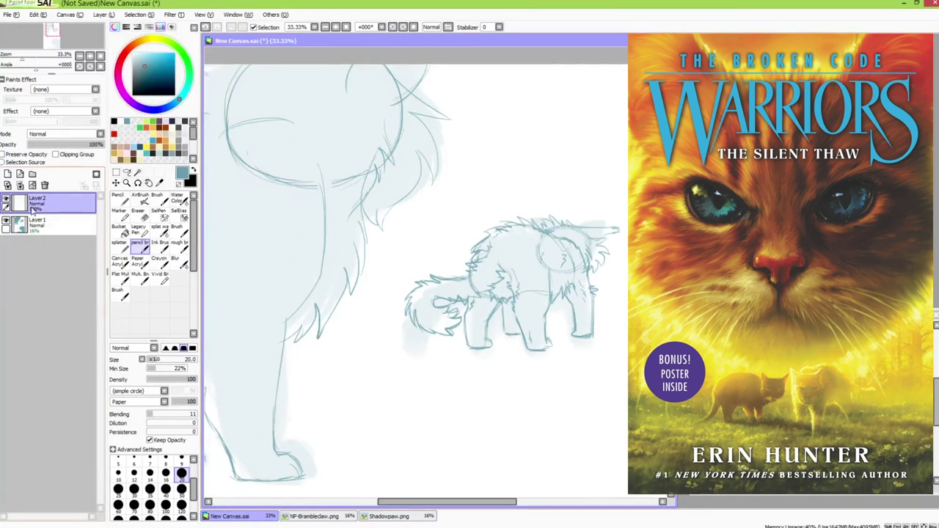
click(47, 145)
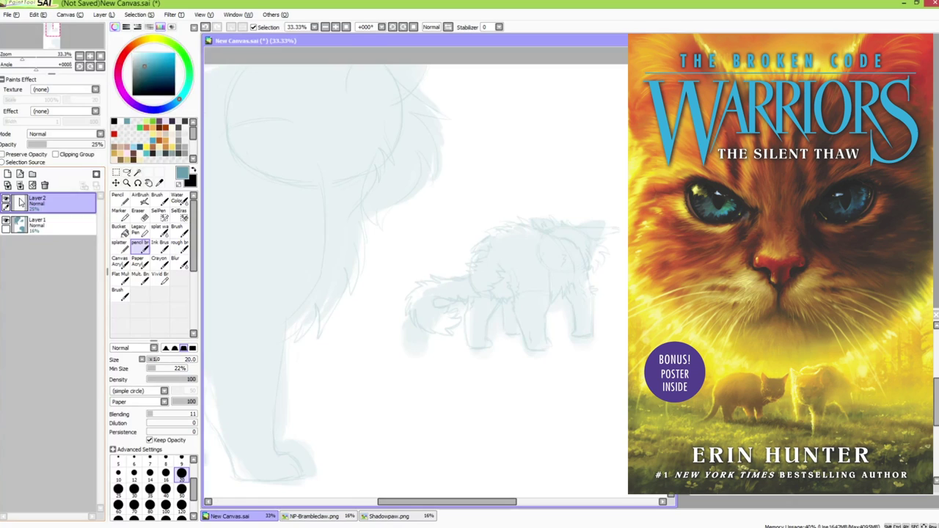
click(193, 170)
click(8, 174)
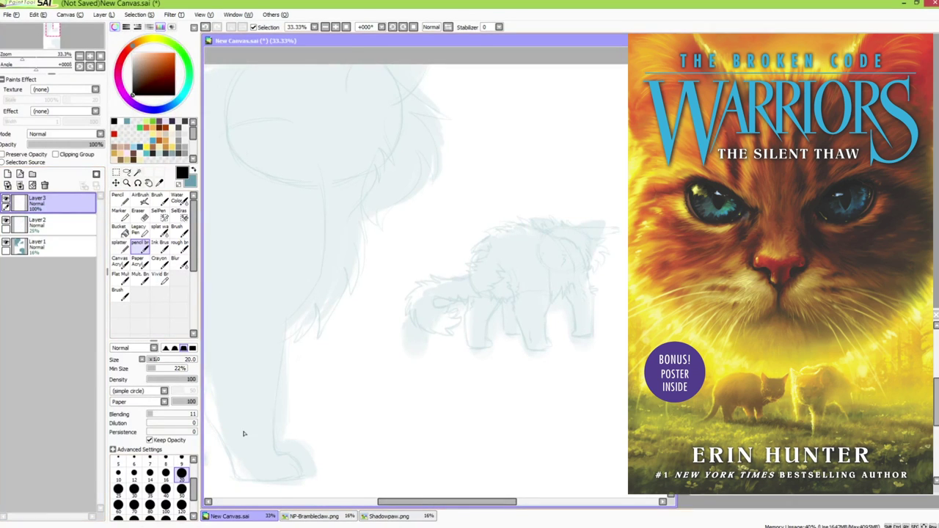
Ink the small cat's shoulder line, far front leg with paw, and chest fur tufts in black
scroll(603, 291, up, 2)
drag(568, 273, 599, 312)
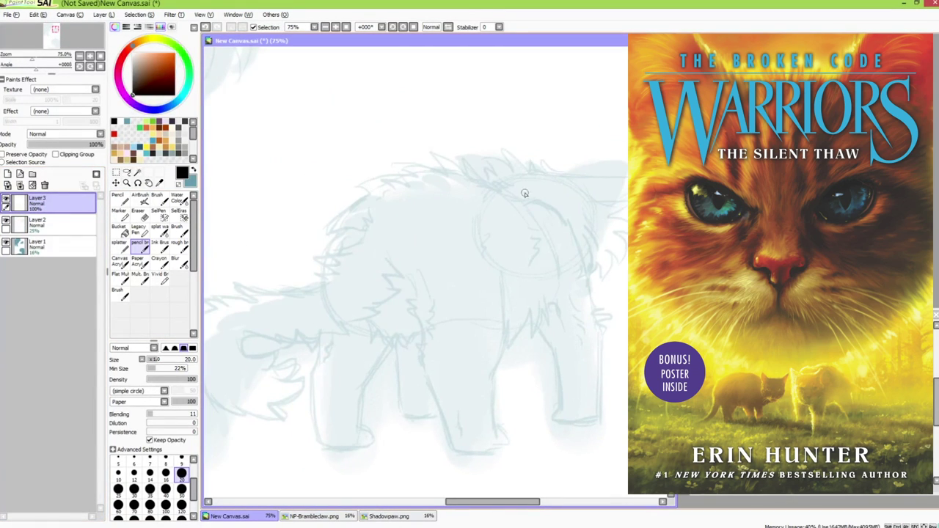
mouse_move(525, 193)
mouse_down()
mouse_move(506, 188)
mouse_move(566, 217)
mouse_up()
key(ctrl+z)
drag(594, 273, 578, 211)
mouse_move(562, 176)
mouse_down()
mouse_move(578, 243)
mouse_move(593, 250)
mouse_move(582, 359)
mouse_up()
mouse_move(550, 234)
mouse_down()
mouse_move(563, 270)
mouse_move(534, 245)
mouse_move(536, 259)
mouse_move(494, 281)
mouse_move(544, 314)
mouse_move(547, 341)
mouse_up()
drag(578, 336, 571, 359)
mouse_move(545, 344)
mouse_down()
mouse_move(538, 358)
mouse_move(581, 360)
mouse_up()
key(ctrl+z)
drag(493, 226, 492, 273)
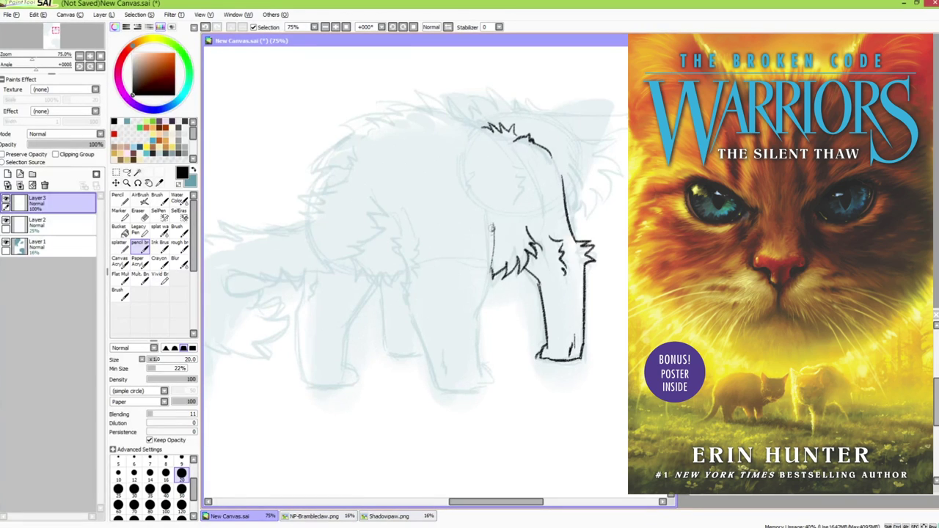
Ink the small cat's near front leg and paw, the flank fur beside it, and short fur marks on the shoulder
mouse_move(493, 239)
mouse_down()
mouse_move(470, 367)
mouse_move(497, 379)
mouse_move(443, 389)
mouse_up()
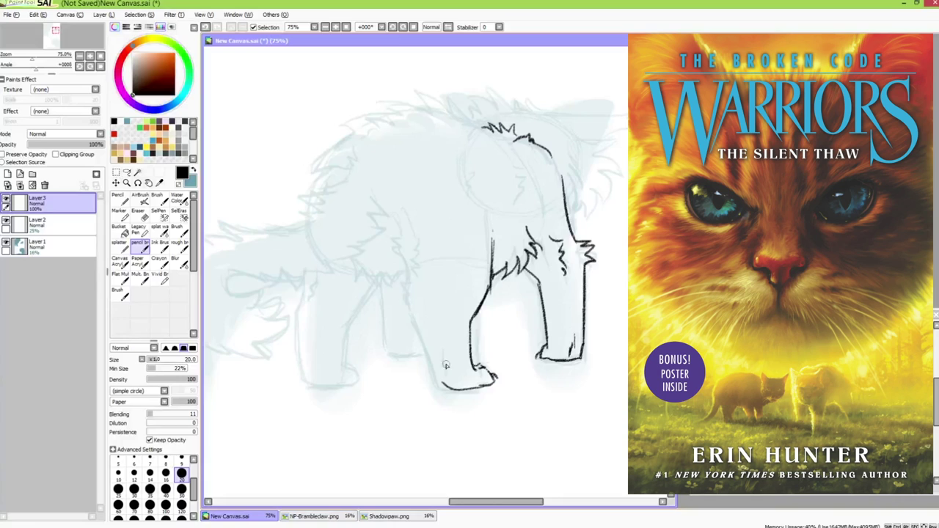
drag(444, 337, 447, 352)
mouse_move(416, 317)
mouse_down()
mouse_move(444, 385)
mouse_move(453, 379)
mouse_up()
drag(396, 215, 418, 320)
drag(423, 234, 426, 274)
mouse_move(369, 205)
mouse_down()
mouse_move(432, 209)
mouse_move(440, 236)
mouse_move(396, 273)
mouse_up()
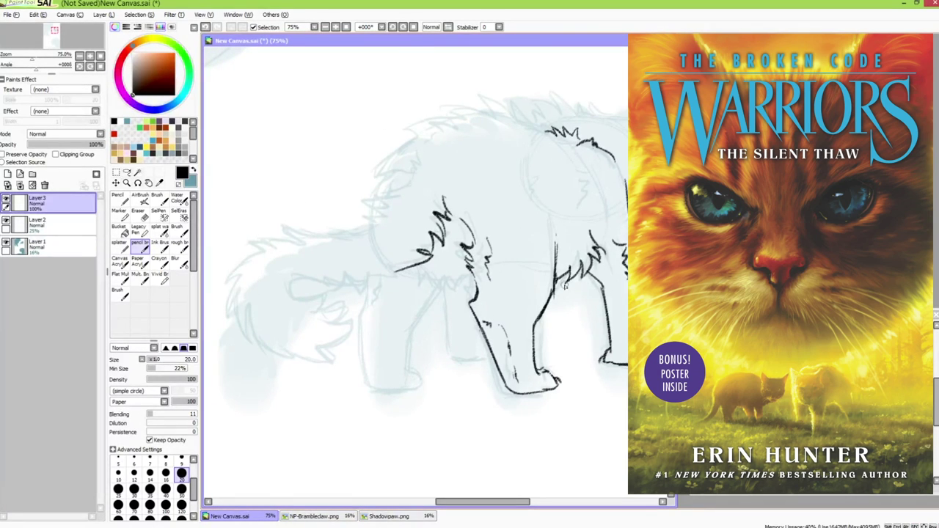
drag(581, 173, 584, 203)
drag(530, 183, 536, 205)
Ink the small cat's furry back line from the shoulder tufts to the rump
drag(543, 128, 506, 96)
mouse_move(508, 99)
mouse_down()
mouse_move(461, 97)
mouse_move(473, 95)
mouse_move(489, 114)
mouse_up()
key(ctrl+z)
drag(484, 110, 406, 142)
drag(420, 140, 384, 171)
drag(383, 171, 401, 159)
drag(439, 139, 420, 156)
mouse_move(422, 147)
mouse_down()
mouse_move(413, 179)
mouse_move(435, 170)
mouse_move(429, 183)
mouse_up()
Ink the small cat's curled bushy tail and the jagged fur joining it to the haunch
mouse_move(433, 178)
mouse_down()
mouse_move(403, 192)
mouse_move(371, 229)
mouse_move(316, 218)
mouse_move(268, 246)
mouse_move(252, 284)
mouse_move(346, 339)
mouse_move(386, 311)
mouse_up()
mouse_move(307, 274)
mouse_down()
mouse_move(389, 312)
mouse_move(370, 320)
mouse_move(330, 267)
mouse_move(351, 275)
mouse_up()
key(ctrl+z)
key(ctrl+z)
mouse_move(424, 261)
mouse_down()
mouse_move(417, 273)
mouse_move(356, 282)
mouse_up()
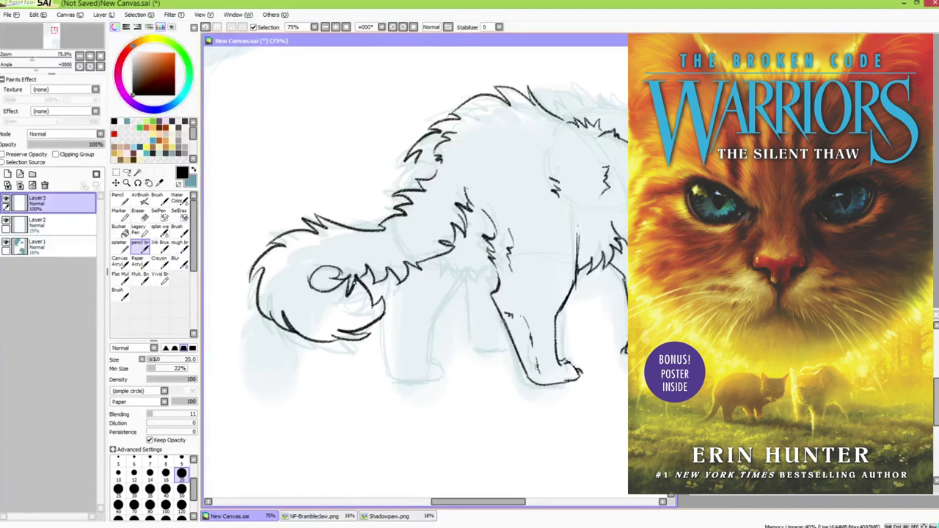
Ink both of the small cat's hind legs with paws and add short fur strokes on them
drag(425, 320, 403, 259)
key(ctrl+z)
mouse_move(435, 183)
mouse_down()
mouse_move(461, 223)
mouse_move(405, 261)
mouse_move(400, 299)
mouse_up()
key(ctrl+z)
drag(405, 262, 400, 301)
mouse_move(364, 218)
mouse_down()
mouse_move(371, 317)
mouse_move(425, 319)
mouse_move(409, 321)
mouse_up()
drag(364, 301, 371, 318)
drag(371, 238, 381, 236)
mouse_move(380, 244)
mouse_down()
mouse_move(382, 274)
mouse_move(363, 302)
mouse_move(385, 275)
mouse_up()
key(ctrl+z)
drag(451, 211, 457, 290)
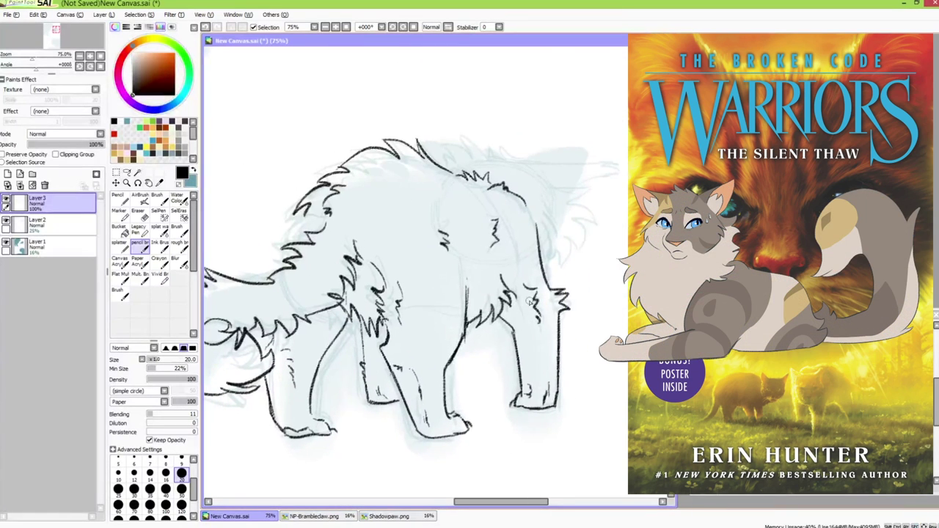
Ink extra fur tufts on the small cat's rump, the spiky neck fur, and the upper edge of its ear
drag(308, 214, 280, 269)
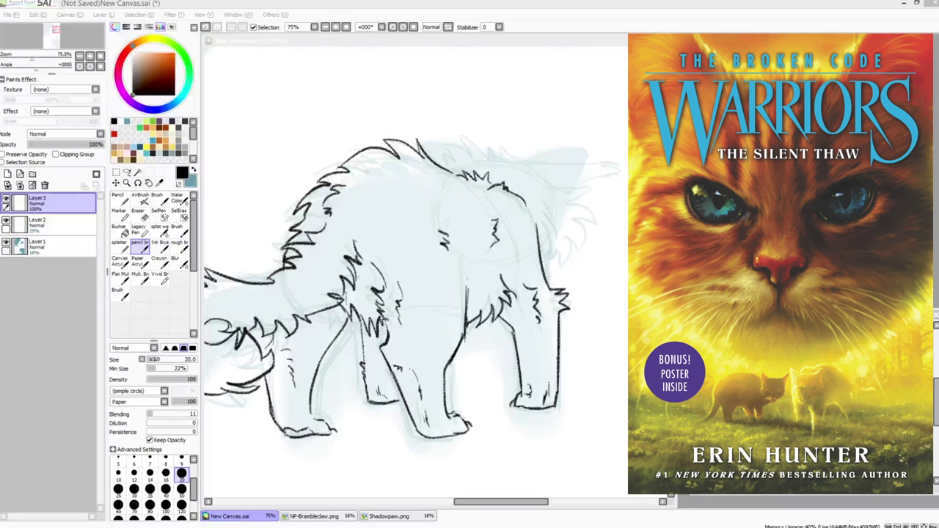
click(612, 42)
mouse_move(518, 154)
mouse_down()
mouse_move(459, 147)
mouse_move(446, 169)
mouse_up()
mouse_move(518, 170)
mouse_down()
mouse_move(516, 179)
mouse_move(595, 164)
mouse_up()
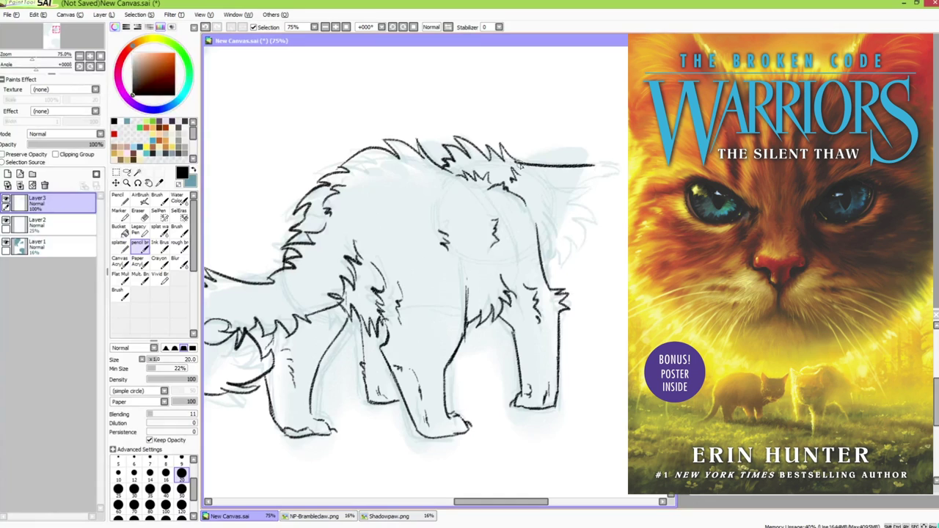
Ink the small cat's ear outline to its tip and the spiky cheek fur below it
key(e)
drag(522, 160, 517, 161)
key(n)
key(ctrl+z)
mouse_move(594, 166)
mouse_down()
mouse_move(609, 168)
mouse_move(584, 203)
mouse_move(562, 266)
mouse_move(555, 253)
mouse_up()
drag(543, 200, 560, 240)
mouse_move(554, 230)
mouse_down()
mouse_move(545, 274)
mouse_move(556, 267)
mouse_up()
key(space)
drag(571, 248, 574, 270)
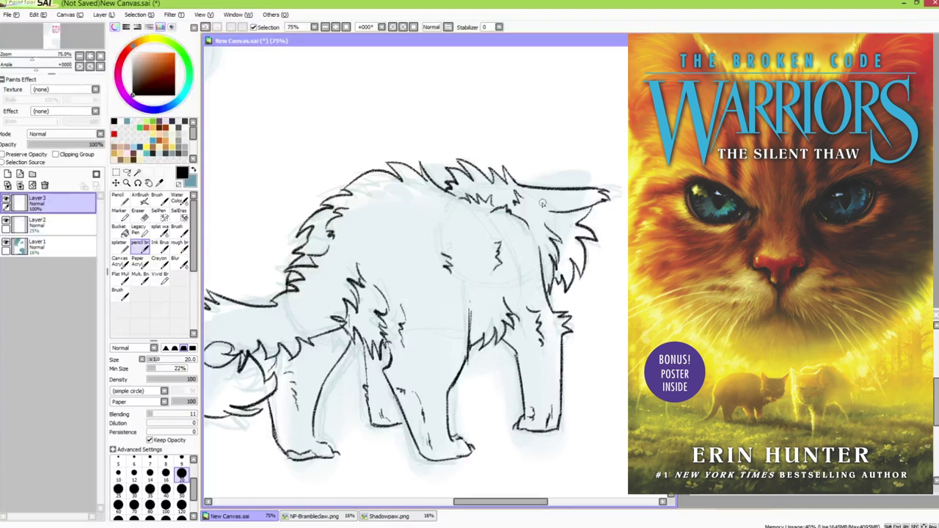
Ink short fur strokes inside the small cat's ear
key(ctrl+z)
mouse_move(543, 204)
mouse_down()
mouse_move(576, 193)
mouse_move(560, 208)
mouse_move(580, 193)
mouse_up()
drag(551, 211, 568, 204)
mouse_move(553, 260)
mouse_down()
mouse_move(569, 236)
mouse_move(588, 288)
mouse_up()
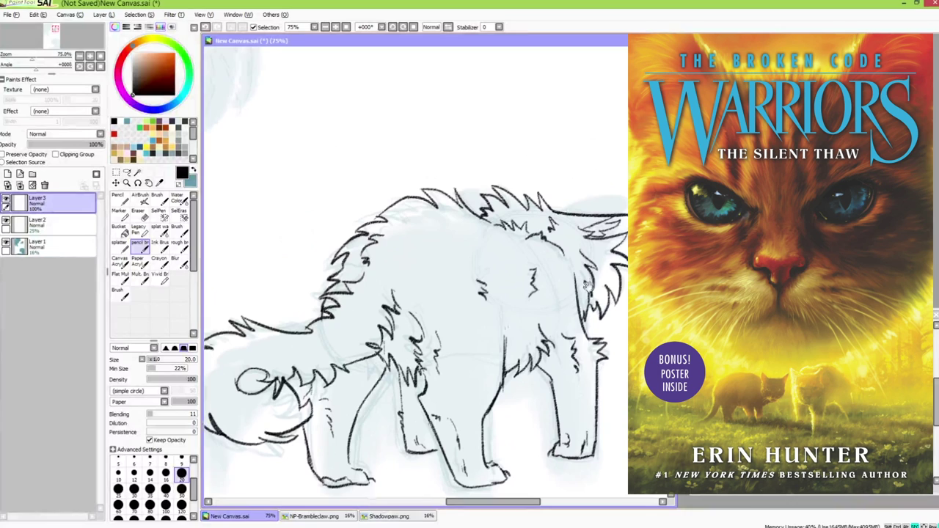
Rework the small cat's hind paw with toe lines and complete the outer outline of its bushy tail
key(e)
key(n)
drag(503, 273, 504, 198)
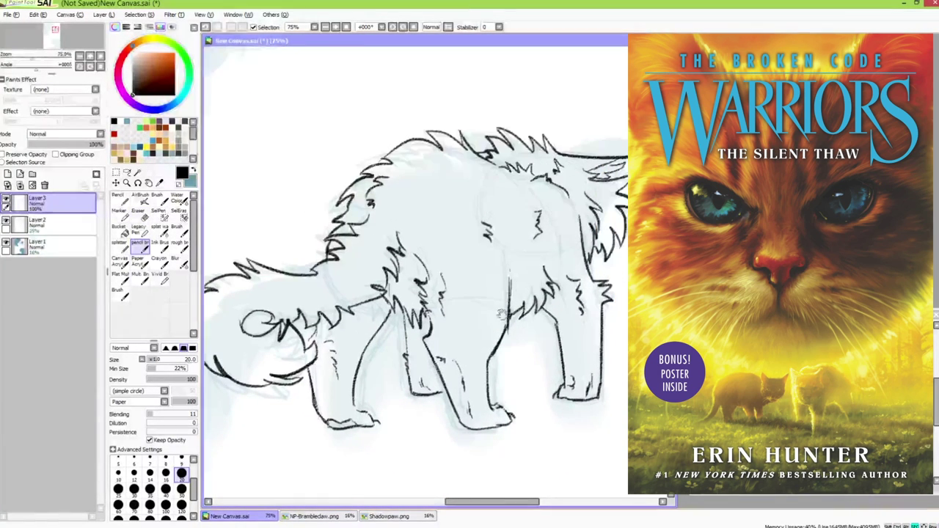
drag(466, 427, 493, 427)
key(e)
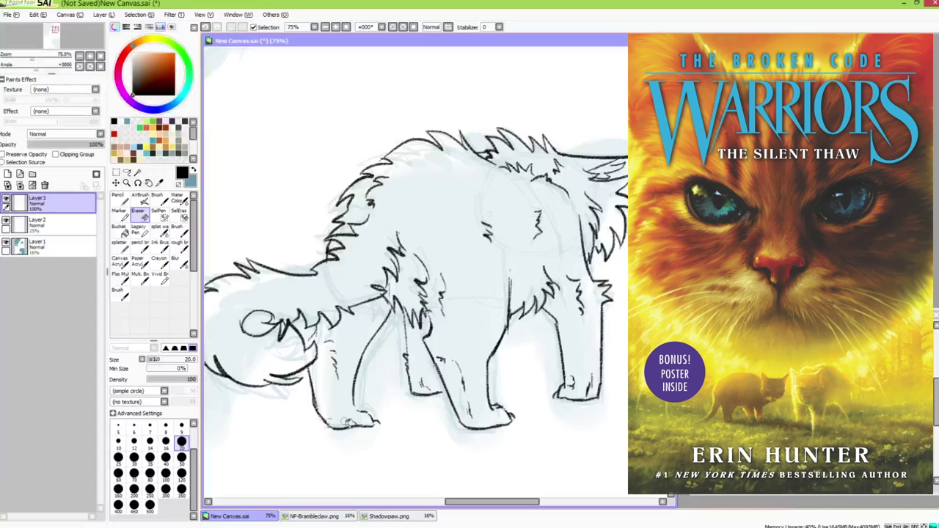
key(b)
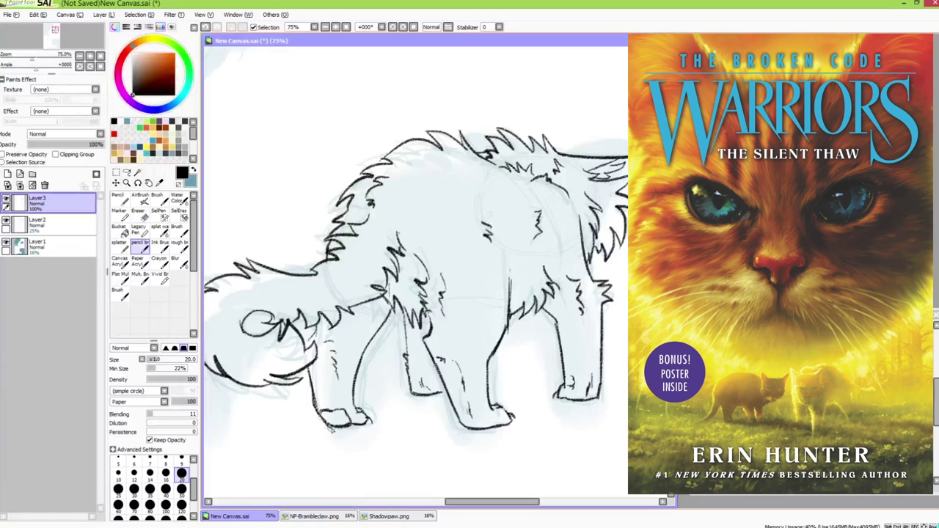
mouse_move(416, 422)
mouse_down()
mouse_move(413, 411)
mouse_move(396, 415)
mouse_up()
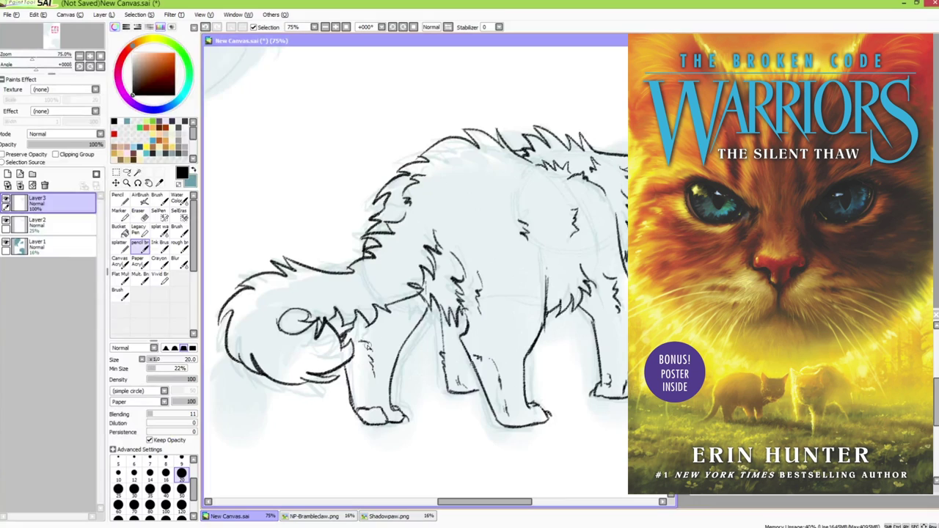
Ink the two curved edges of the large cat's ear at the upper edge of the canvas
scroll(464, 403, down, 5)
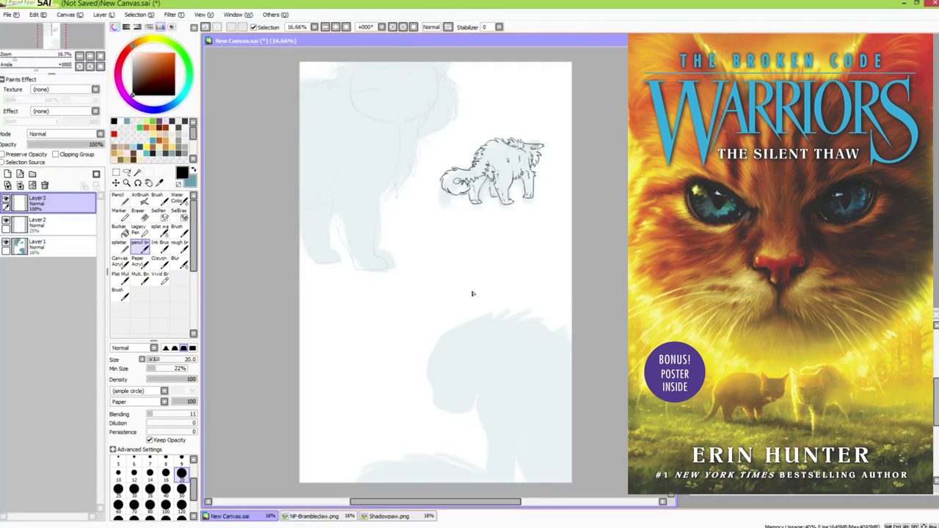
scroll(451, 272, up, 3)
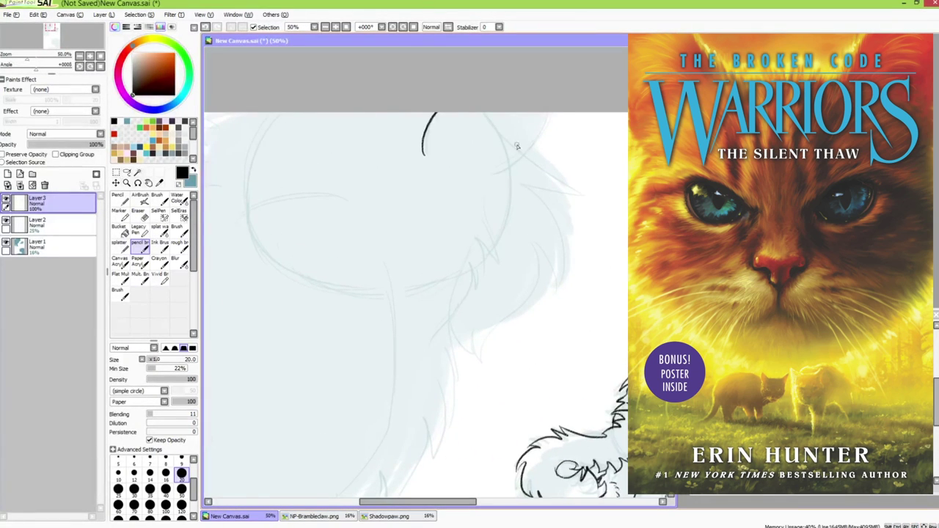
drag(480, 175, 556, 113)
key(ctrl+z)
drag(493, 174, 550, 111)
drag(481, 174, 553, 110)
key(ctrl+z)
key(e)
key(b)
Ink the large cat's cheek ruff from below the ear down to its pointed lower tufts
mouse_move(485, 178)
mouse_down()
mouse_move(502, 171)
mouse_move(568, 206)
mouse_up()
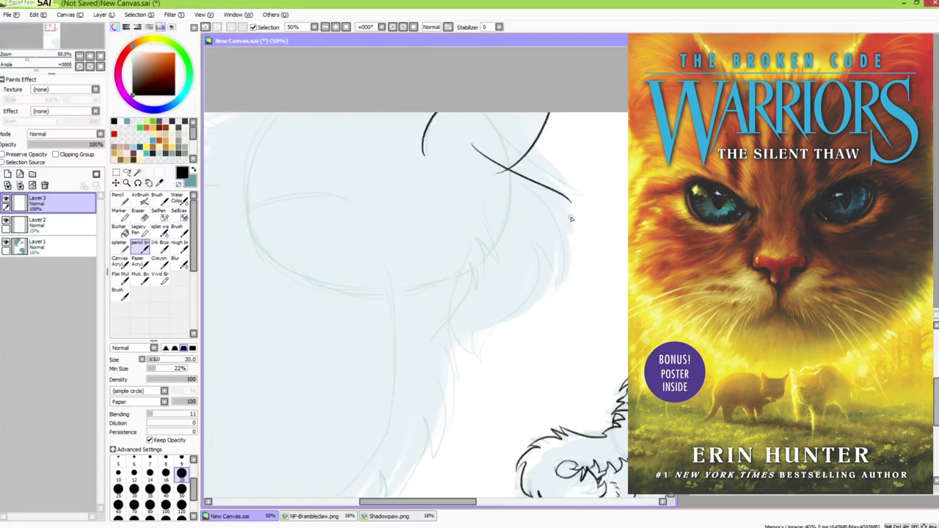
key(ctrl+z)
drag(459, 165, 559, 204)
drag(558, 204, 522, 197)
mouse_move(523, 197)
mouse_down()
mouse_move(543, 303)
mouse_move(534, 266)
mouse_up()
mouse_move(535, 267)
mouse_down()
mouse_move(456, 381)
mouse_move(508, 318)
mouse_move(480, 368)
mouse_up()
key(ctrl+z)
key(ctrl+z)
drag(475, 328, 484, 372)
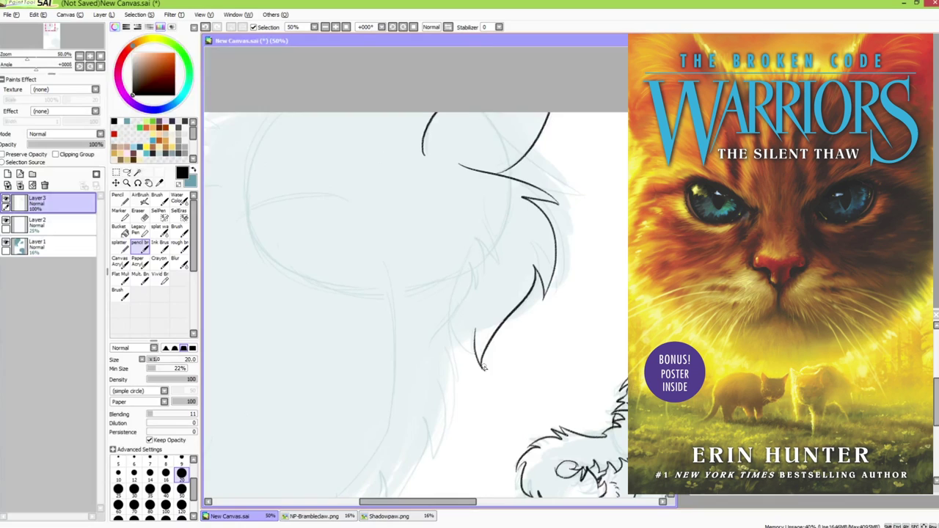
key(e)
key(b)
key(ctrl+z)
drag(458, 326, 474, 364)
Ink the jagged inner fur edge of the large cat's cheek ruff down toward the chest
key(e)
key(b)
mouse_move(486, 229)
mouse_down()
mouse_move(477, 270)
mouse_move(440, 333)
mouse_up()
key(e)
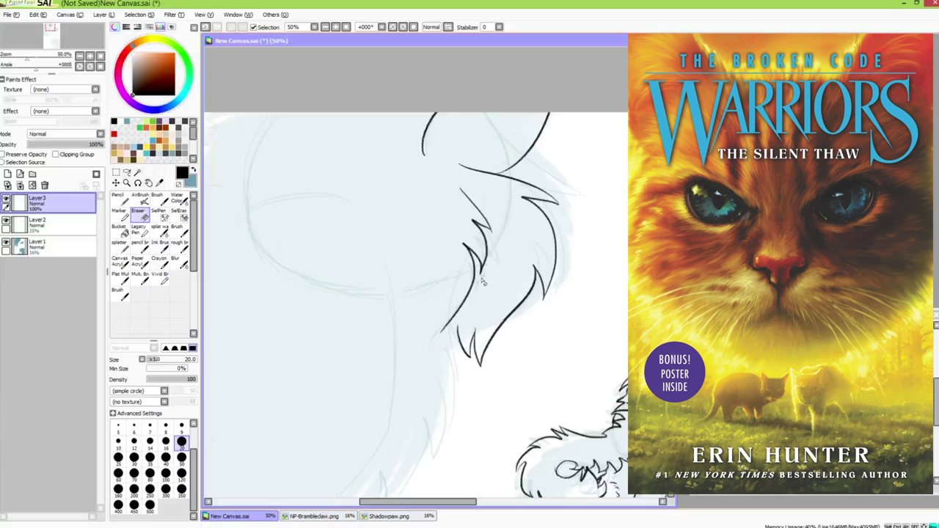
Ink the large cat's tufted chest edge from beneath the cheek ruff toward the foreleg
scroll(444, 250, down, 2)
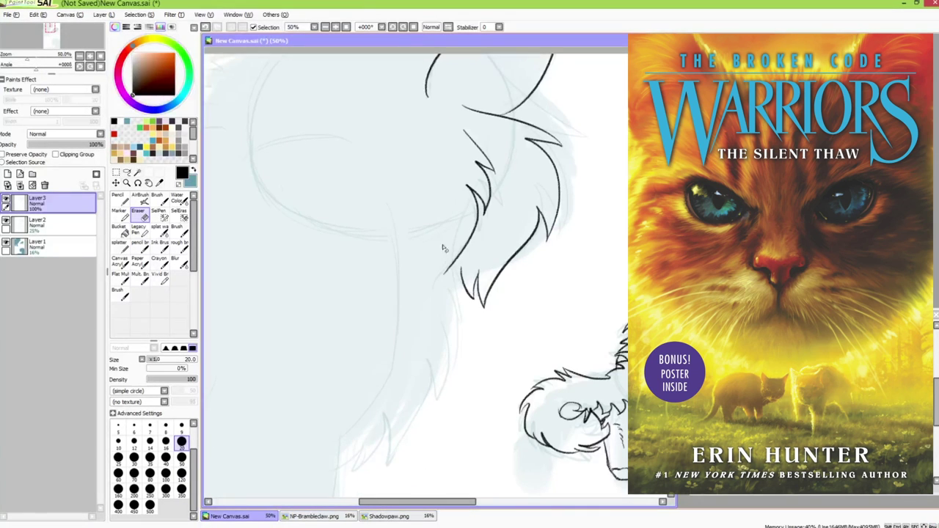
key(n)
mouse_move(461, 227)
mouse_down()
mouse_move(453, 378)
mouse_move(413, 433)
mouse_up()
drag(419, 389, 367, 451)
drag(433, 385, 468, 292)
key(e)
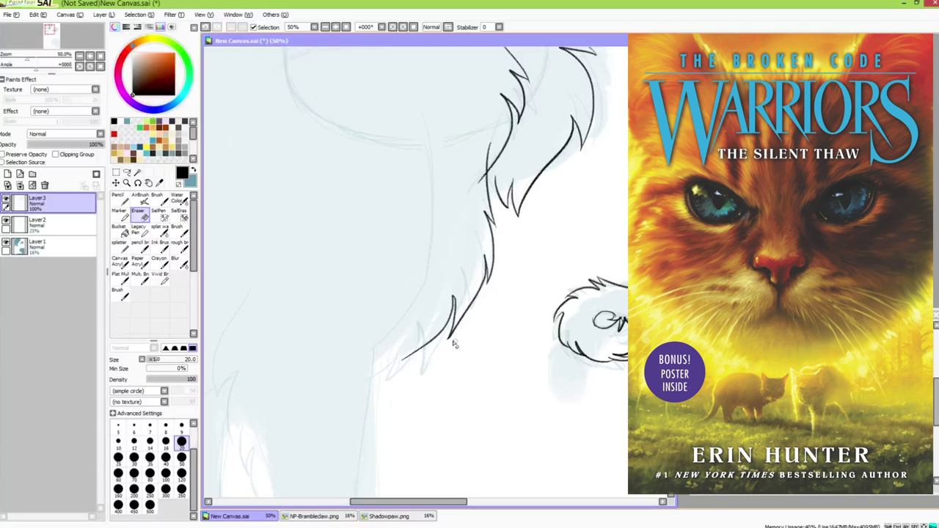
End the large cat's chest fur in a pointed tuft above the foreleg and clean up the chest line
key(n)
mouse_move(406, 358)
mouse_down()
mouse_move(394, 377)
mouse_move(397, 356)
mouse_up()
key(e)
key(n)
key(e)
key(n)
drag(441, 262, 463, 310)
key(e)
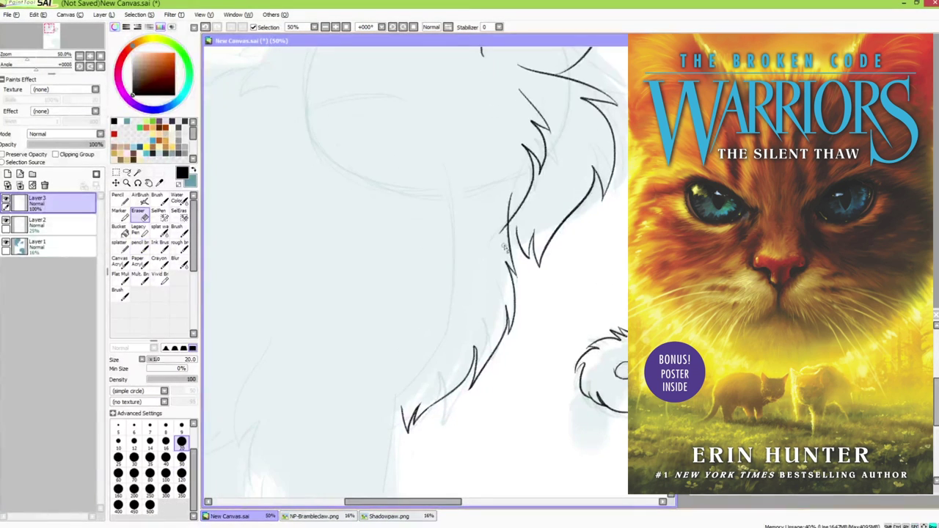
key(n)
Ink the large cat's inner chest line and the front edge of its near foreleg
scroll(505, 226, down, 1)
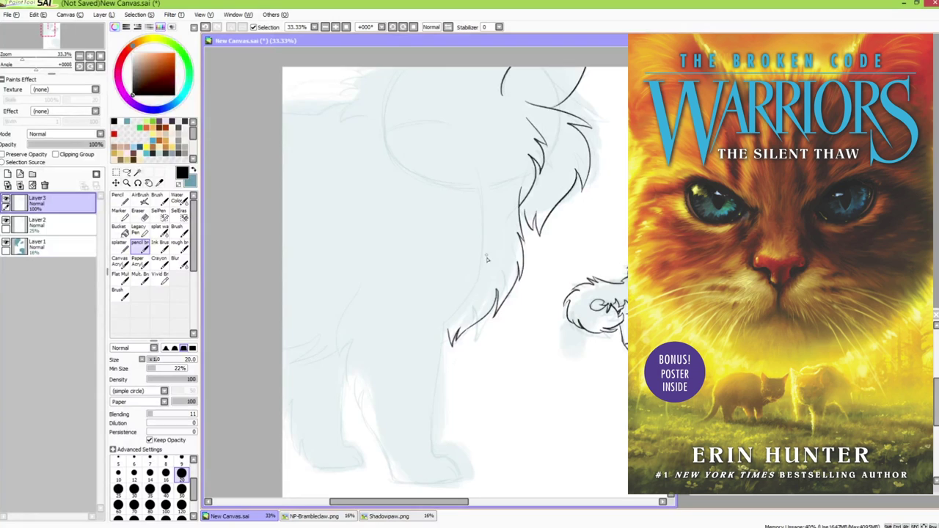
drag(484, 210, 466, 312)
key(e)
key(n)
mouse_move(476, 354)
mouse_down()
mouse_move(485, 293)
mouse_move(442, 391)
mouse_up()
key(ctrl+z)
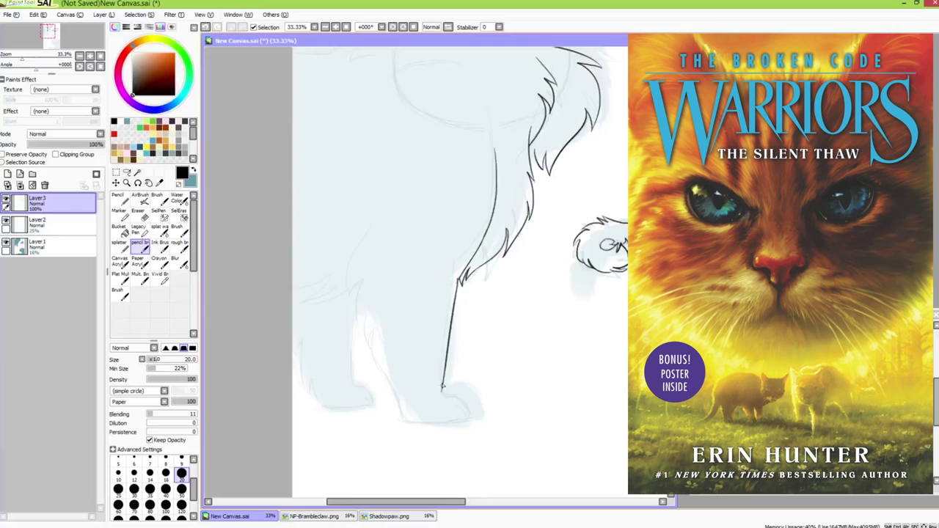
key(ctrl+z)
drag(458, 280, 446, 377)
Ink the furry back edge of the large cat's near foreleg and outline its paw
drag(373, 229, 363, 292)
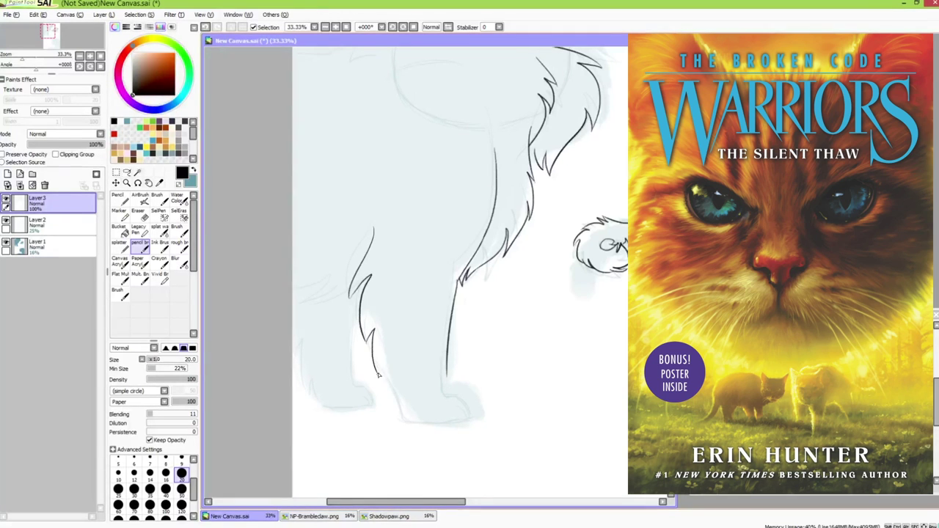
drag(388, 376, 401, 410)
drag(475, 416, 475, 422)
drag(402, 415, 473, 421)
Clean up the fur tufts along the back edge of the large cat's near foreleg
scroll(453, 424, up, 4)
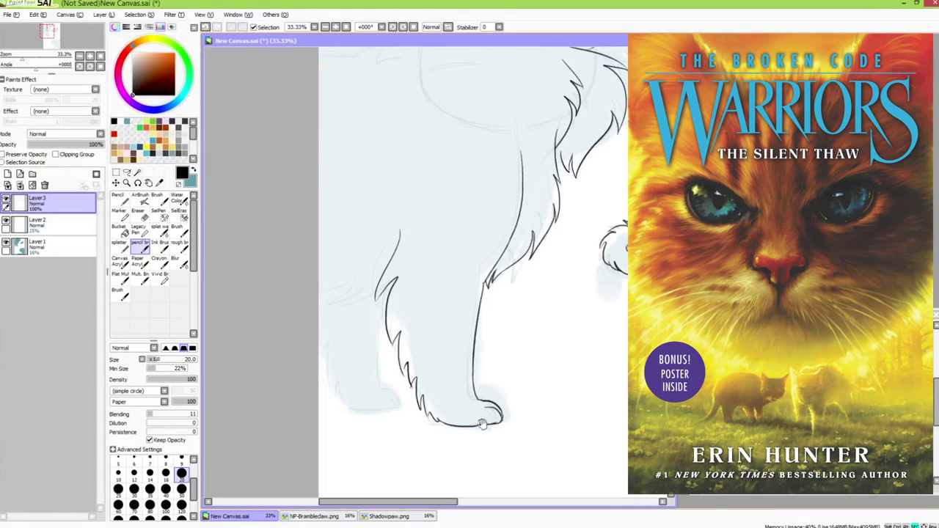
drag(406, 322, 405, 311)
key(e)
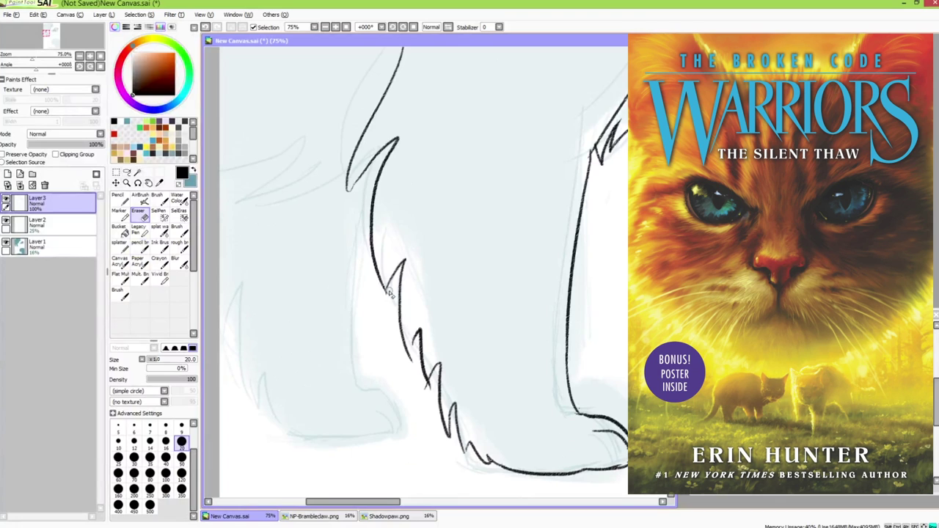
key(n)
scroll(367, 168, up, 1)
key(e)
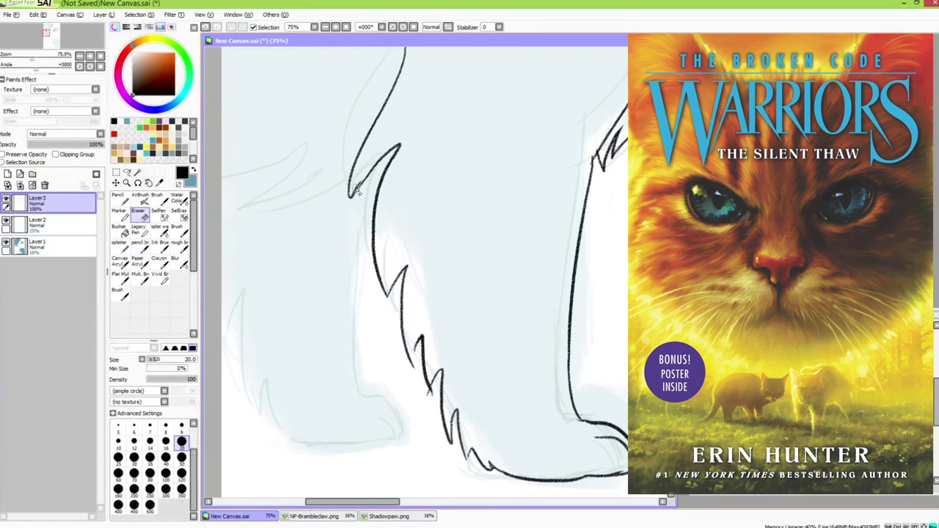
key(n)
drag(429, 328, 428, 237)
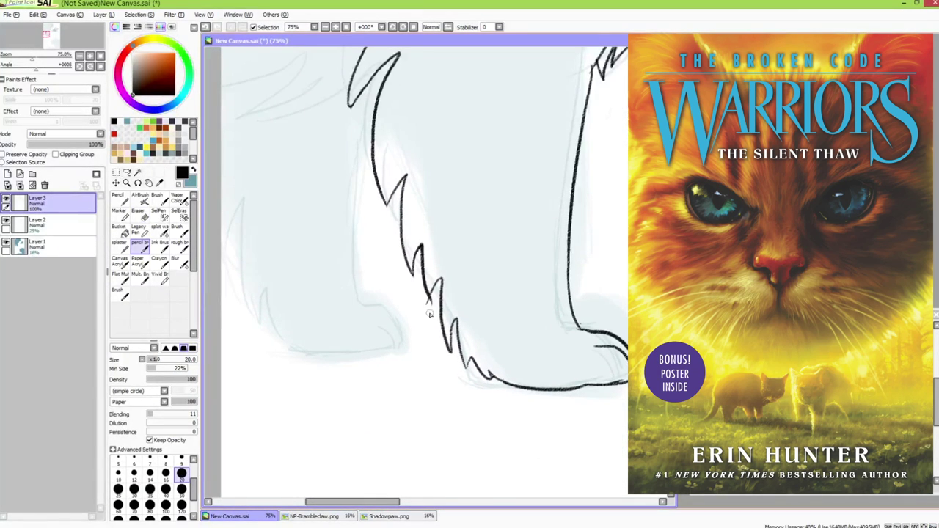
key(e)
drag(430, 308, 431, 302)
key(n)
Ink the large cat's jagged belly fur and the front edge of its far foreleg down to the paw
mouse_move(365, 71)
mouse_down()
mouse_move(455, 221)
mouse_move(367, 301)
mouse_move(314, 258)
mouse_up()
scroll(423, 221, down, 5)
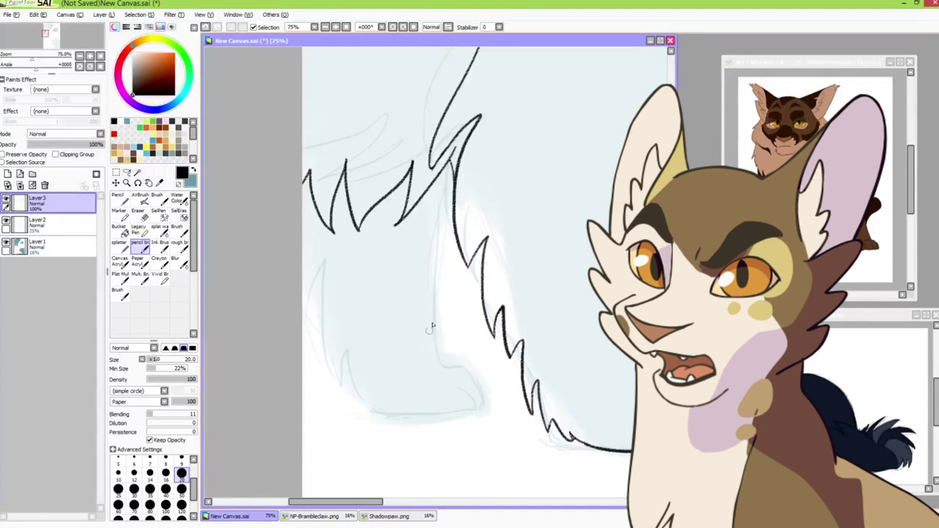
drag(454, 193, 433, 336)
key(ctrl+z)
mouse_move(454, 213)
mouse_down()
mouse_move(440, 374)
mouse_move(432, 345)
mouse_move(460, 368)
mouse_move(444, 372)
mouse_move(472, 371)
mouse_move(442, 367)
mouse_move(470, 372)
mouse_move(486, 401)
mouse_up()
key(ctrl+z)
key(ctrl+z)
key(ctrl+z)
key(ctrl+z)
key(ctrl+z)
key(ctrl+z)
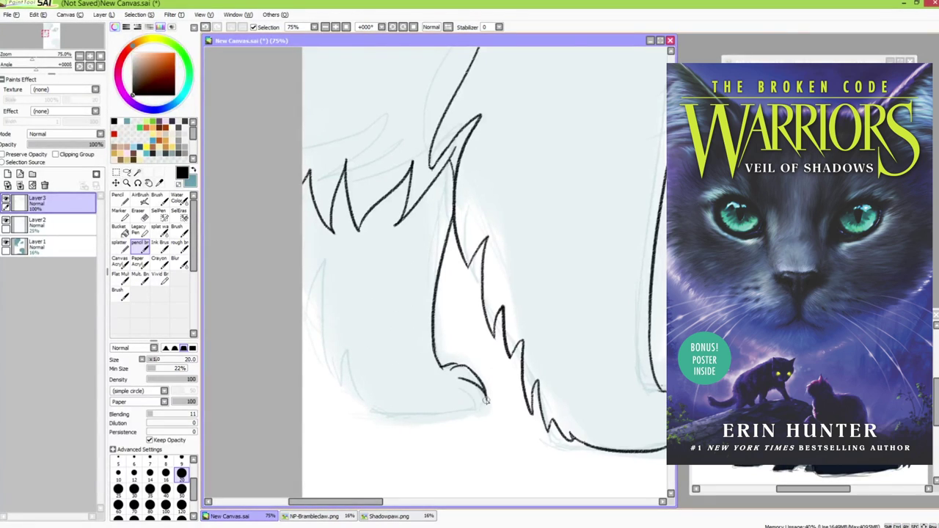
Ink the tufted back edge of the large cat's far foreleg and the underside of its paw
mouse_move(297, 296)
mouse_down()
mouse_move(353, 416)
mouse_move(456, 414)
mouse_up()
key(ctrl+z)
key(ctrl+z)
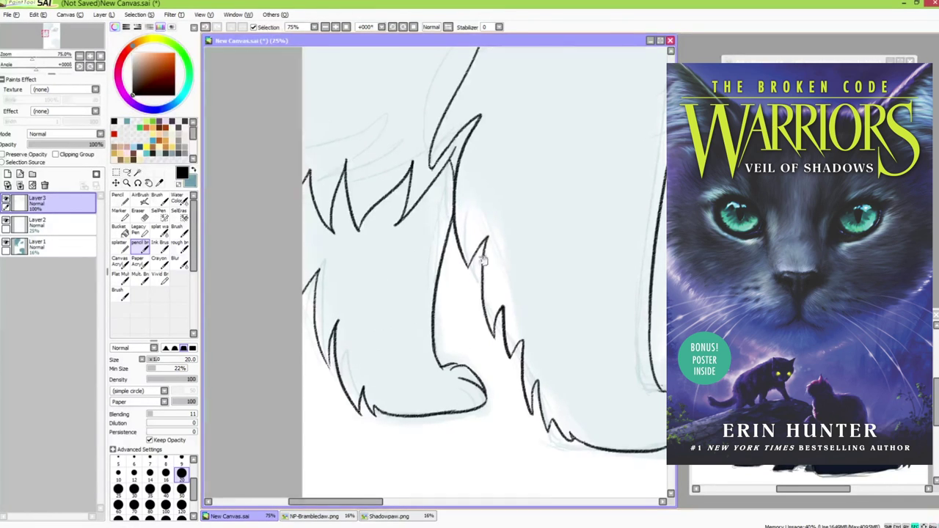
Ink a long arched line across the large cat's shoulder area
mouse_move(483, 261)
mouse_down()
mouse_move(564, 388)
mouse_move(661, 455)
mouse_up()
drag(358, 255, 460, 221)
key(ctrl+z)
mouse_move(320, 258)
mouse_down()
mouse_move(503, 225)
mouse_move(517, 232)
mouse_up()
key(ctrl+z)
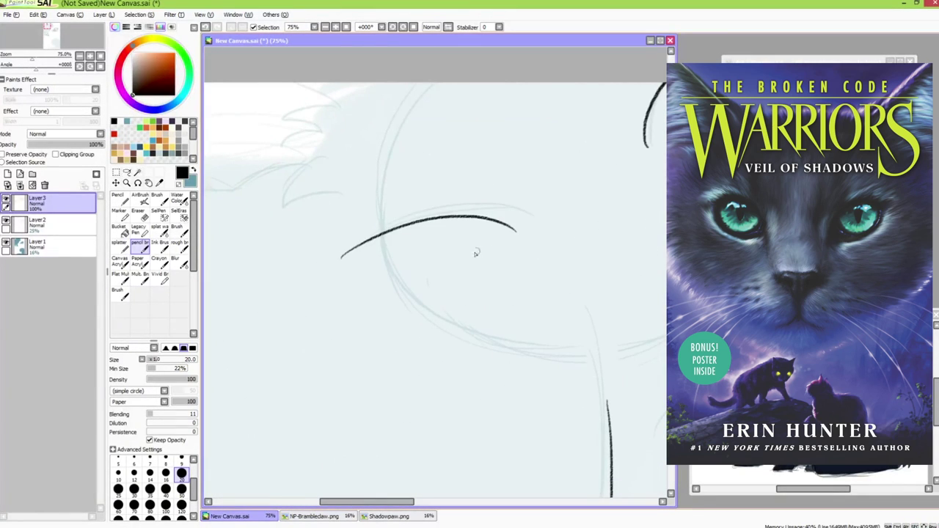
Ink the jagged fur at the large cat's neck and extend its back line to the canvas edge
drag(349, 220, 399, 295)
mouse_move(335, 159)
mouse_down()
mouse_move(330, 215)
mouse_move(382, 184)
mouse_move(354, 251)
mouse_move(393, 262)
mouse_up()
key(ctrl+z)
drag(413, 239, 510, 237)
drag(375, 270, 427, 228)
key(e)
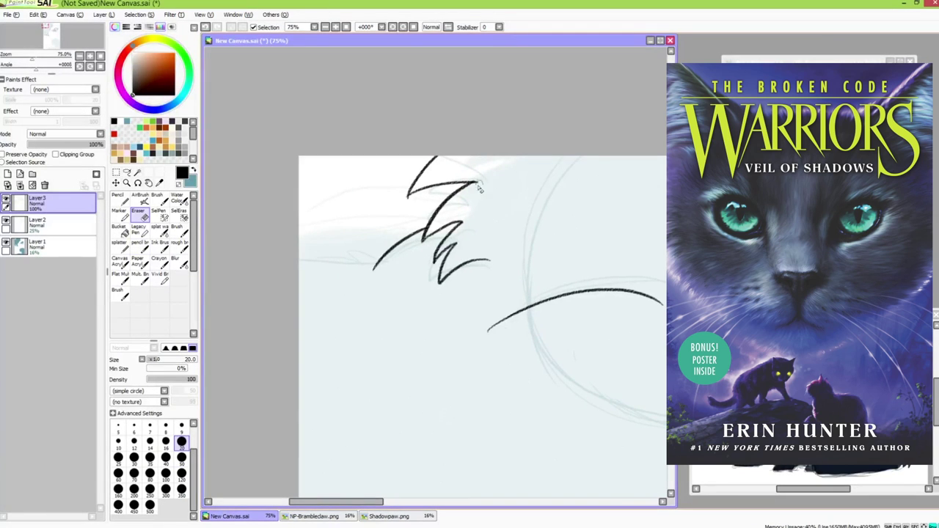
key(b)
drag(375, 270, 299, 267)
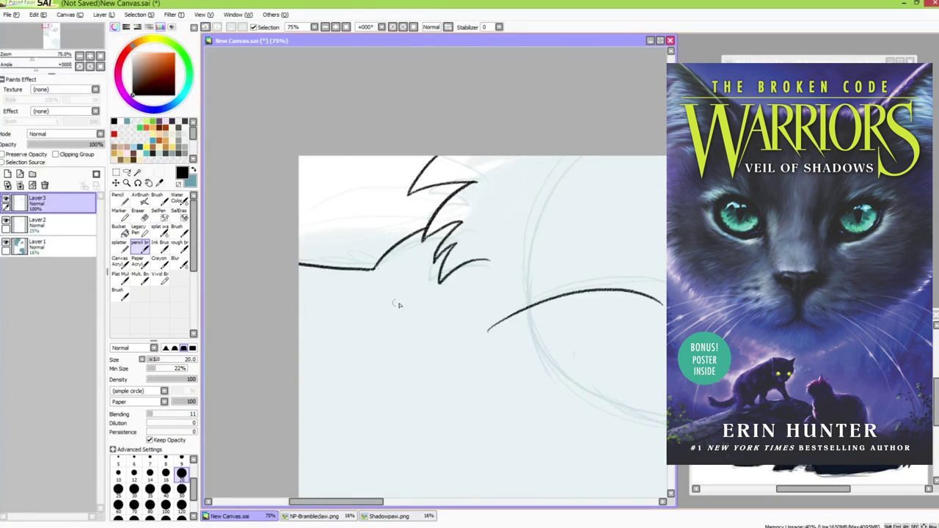
Hide the silhouette and sketch layers and add a new layer directly beneath the line art
drag(639, 312, 337, 328)
scroll(512, 330, down, 3)
key(ctrl+0)
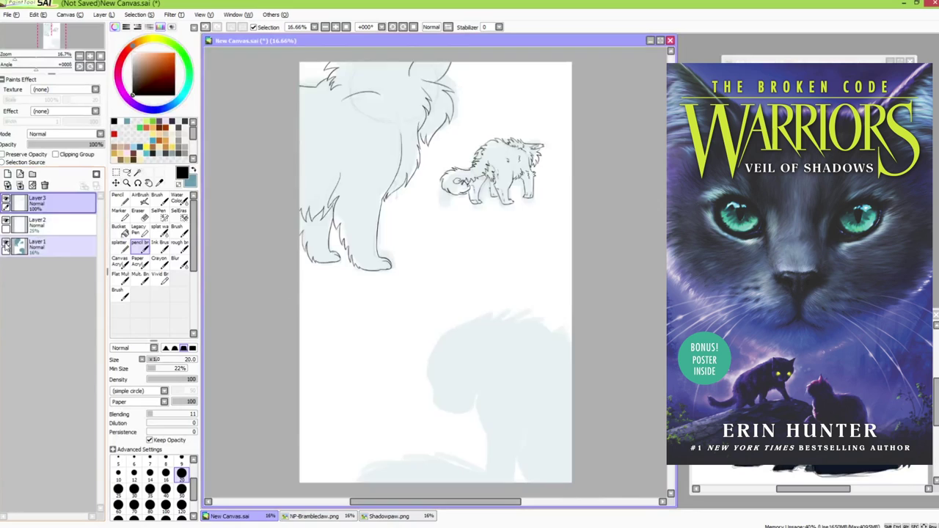
click(6, 244)
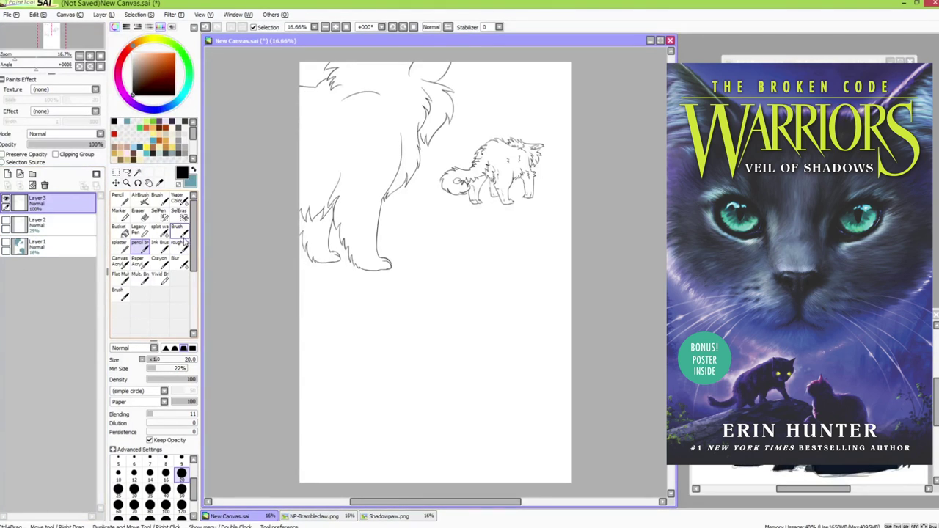
click(8, 174)
drag(38, 203, 41, 229)
Try selecting the background with the magic wand, using the All Image target and both Color Difference and Transparency (Fuzzy) detection
click(137, 173)
click(377, 388)
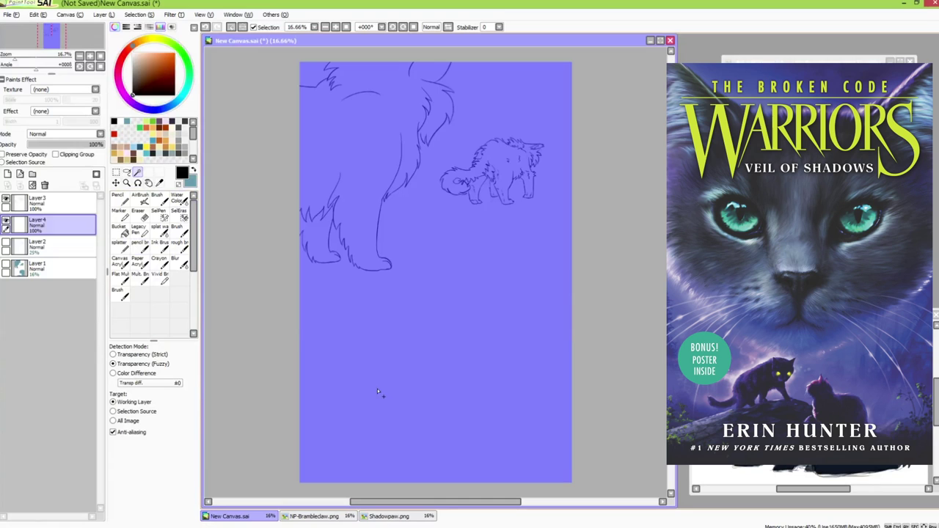
key(ctrl+d)
click(138, 421)
click(363, 388)
key(ctrl+d)
click(147, 374)
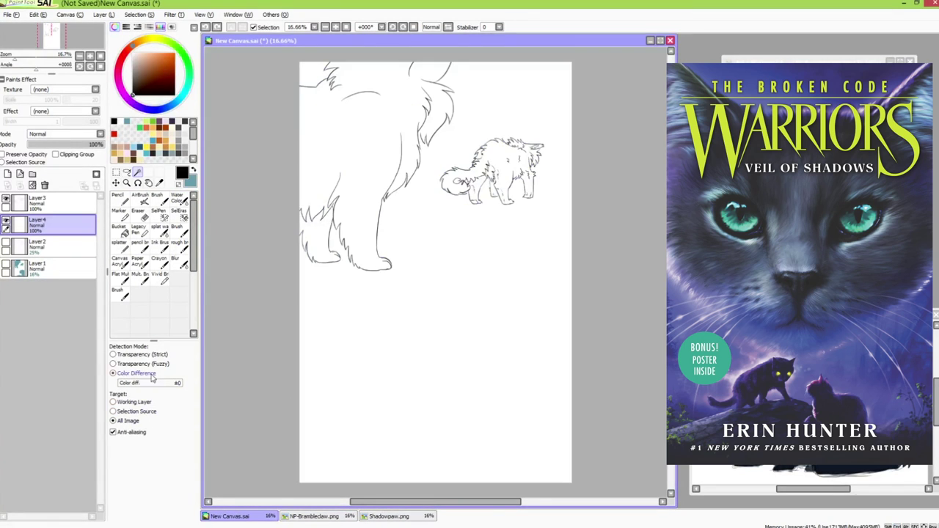
click(360, 385)
key(ctrl+d)
click(142, 365)
click(388, 357)
key(ctrl+d)
On the line art layer, close the small gaps in the large cat's outline along its front paw and chest fur
click(51, 204)
click(140, 247)
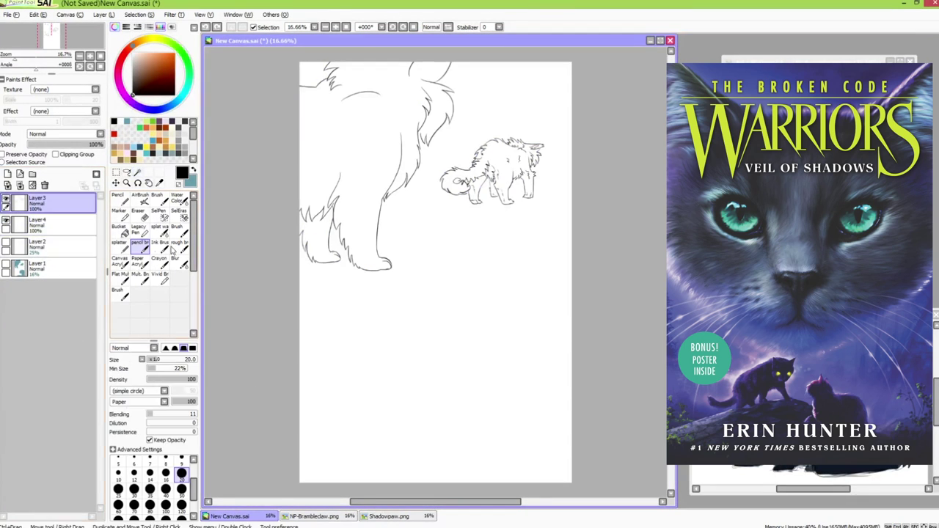
drag(414, 253, 409, 269)
scroll(415, 276, up, 3)
key(e)
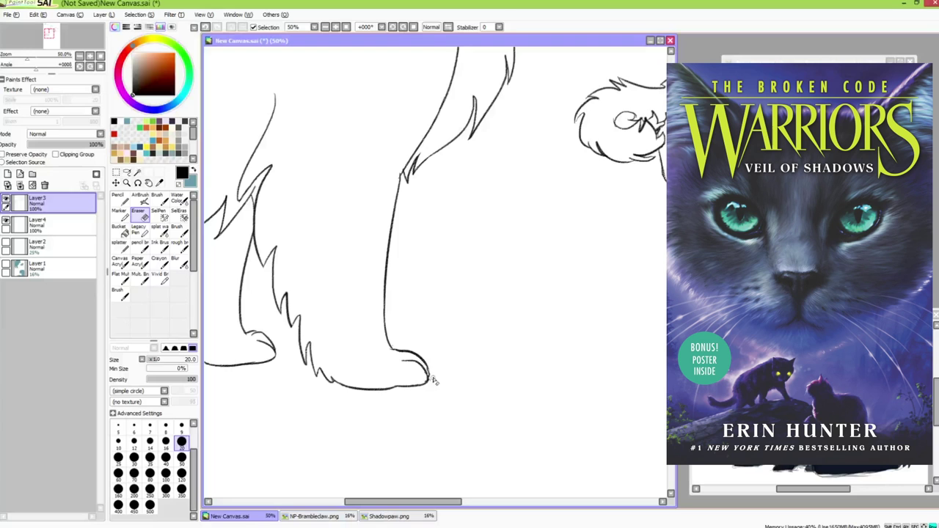
key(n)
drag(435, 380, 490, 458)
drag(468, 279, 369, 412)
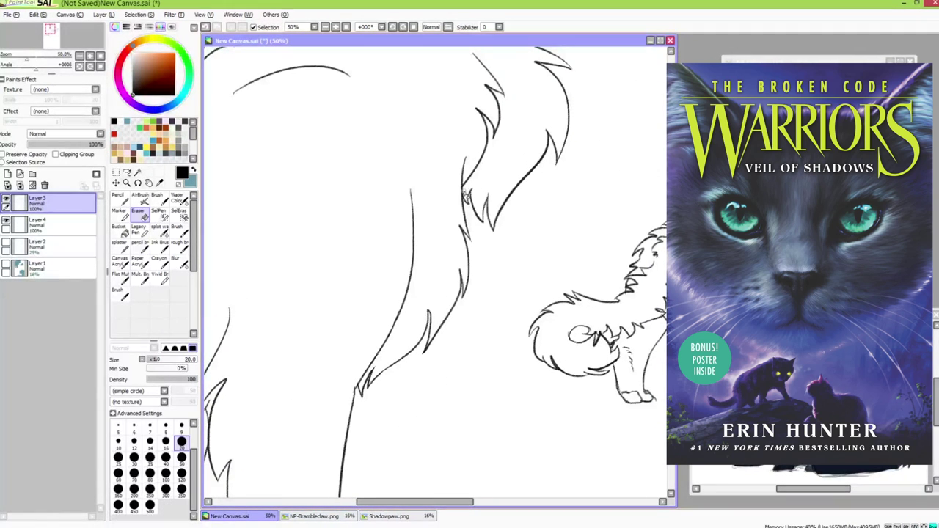
scroll(483, 187, up, 5)
scroll(554, 199, down, 1)
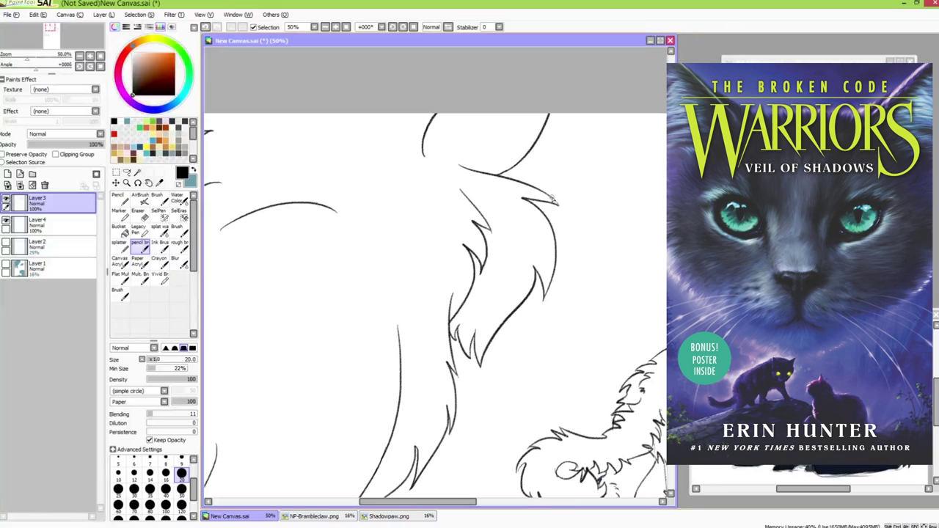
Try selecting the background around both cats with the magic wand and clear the selection
scroll(555, 203, down, 3)
click(137, 172)
click(361, 352)
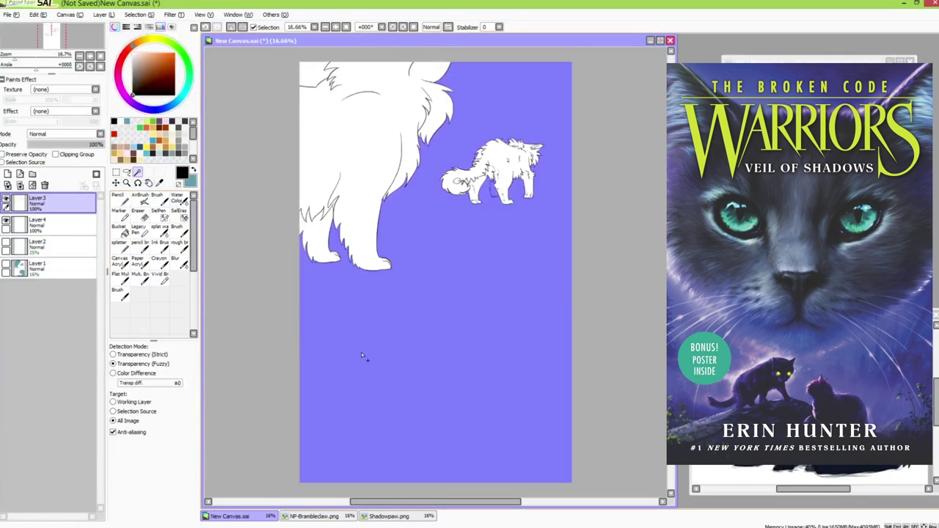
key(ctrl+d)
Ink over the gaps in the outline of the small cat's far hind leg with the pencil brush
scroll(506, 204, up, 4)
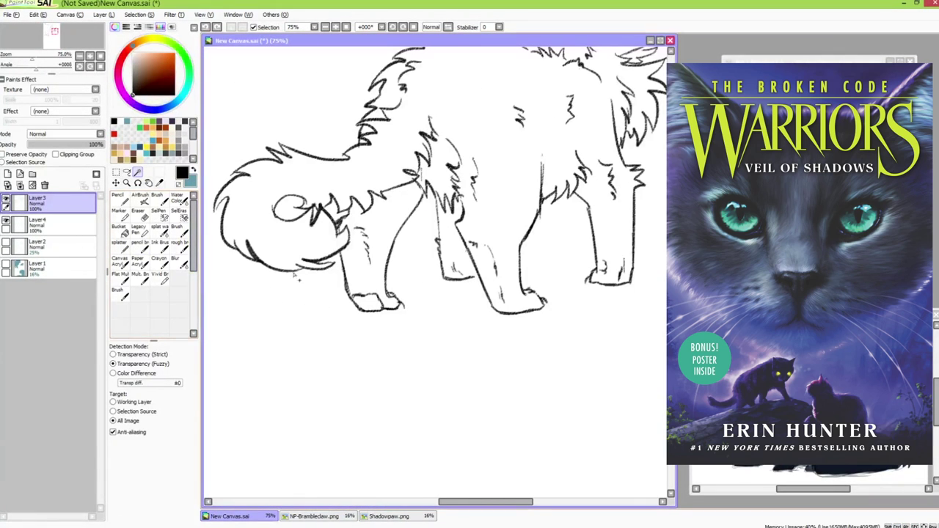
click(140, 248)
scroll(412, 234, up, 1)
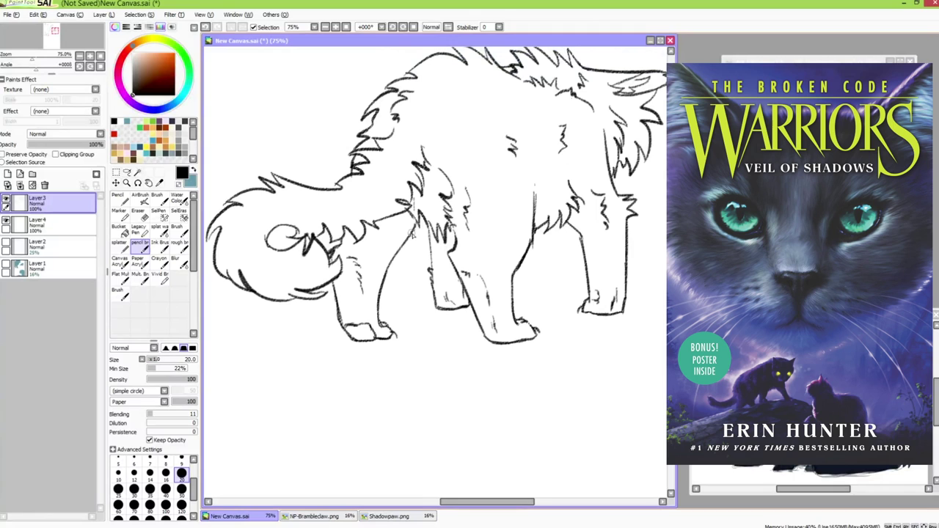
key(ctrl+z)
drag(430, 233, 432, 265)
drag(438, 298, 474, 308)
scroll(456, 312, down, 4)
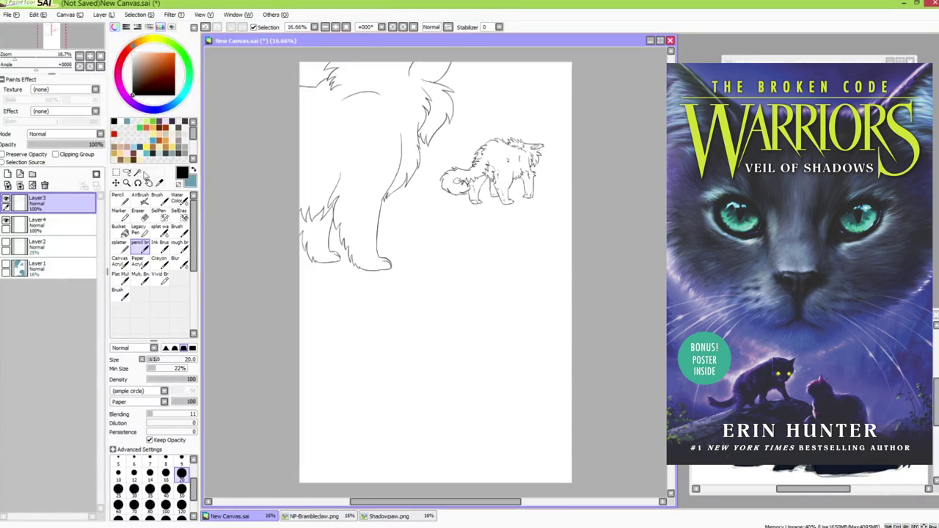
Select the background with the magic wand, including the area above the large cat's back, and invert the selection to the cats
click(137, 173)
click(355, 330)
click(311, 75)
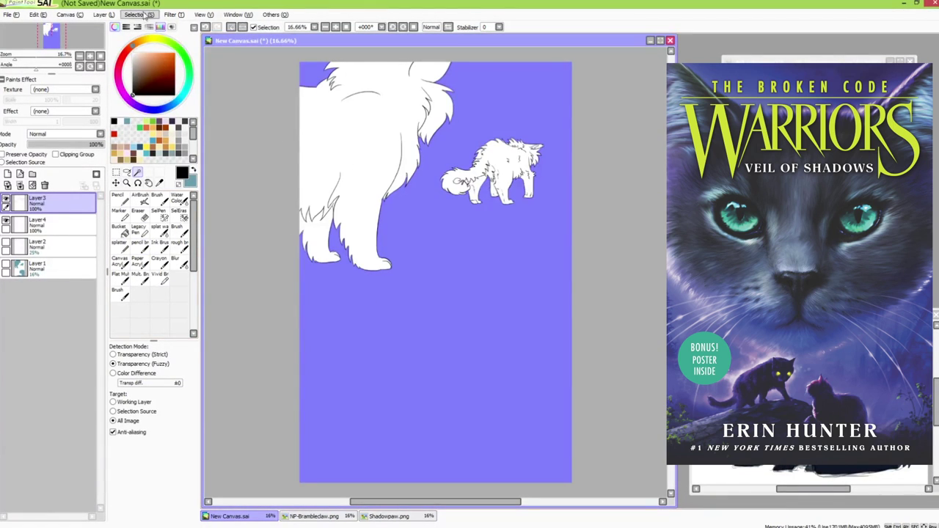
click(139, 15)
click(150, 36)
Fill the small cat on Layer4 with brown sampled from NP-Brambleclaw.png, using the pencil brush at size 350
click(52, 225)
click(159, 183)
click(814, 183)
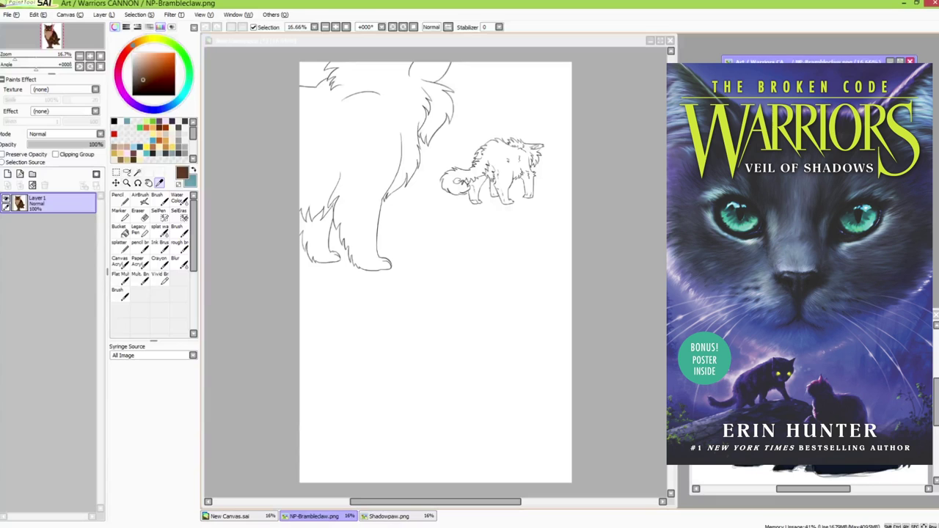
click(120, 199)
click(144, 251)
drag(194, 489, 194, 503)
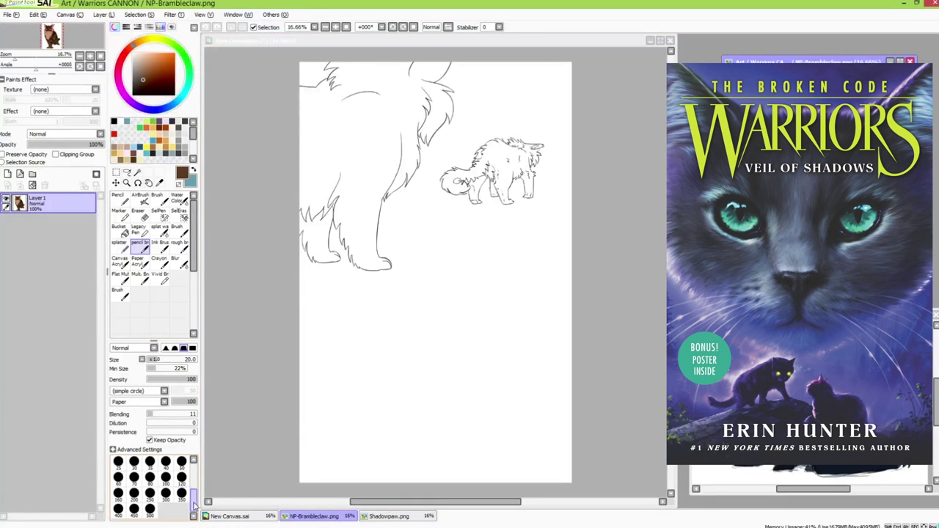
click(182, 494)
click(264, 216)
mouse_move(456, 173)
mouse_down()
mouse_move(443, 188)
mouse_move(462, 209)
mouse_move(518, 211)
mouse_move(526, 191)
mouse_up()
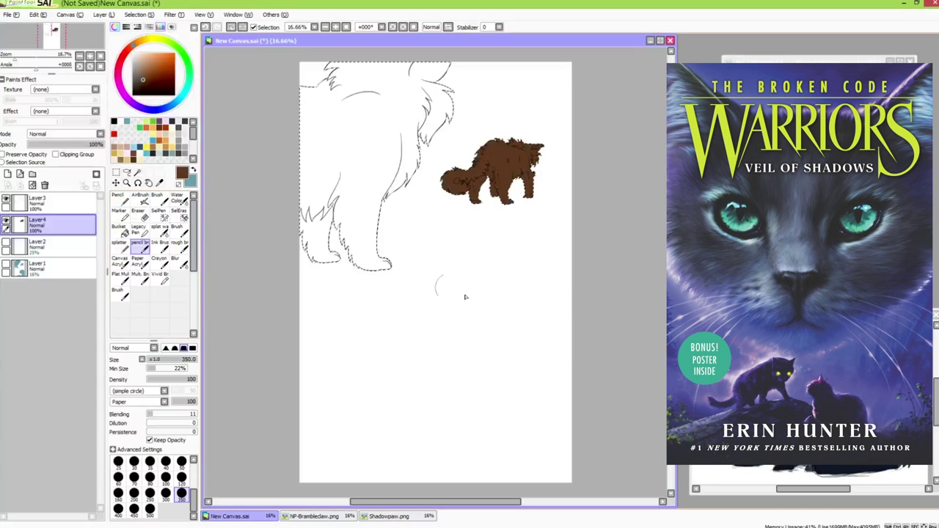
Add a new layer beneath the brown one, fill the large cat with dark blue-grey, and clear the selection
click(185, 121)
click(8, 174)
drag(59, 225, 58, 248)
mouse_move(277, 242)
mouse_down()
mouse_move(326, 250)
mouse_move(344, 81)
mouse_move(338, 73)
mouse_move(383, 103)
mouse_move(400, 74)
mouse_move(455, 99)
mouse_up()
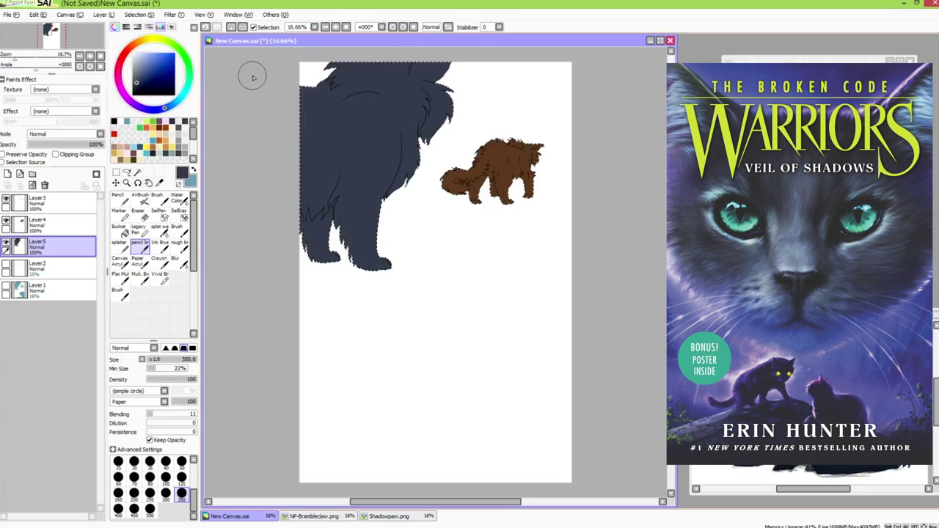
key(ctrl+d)
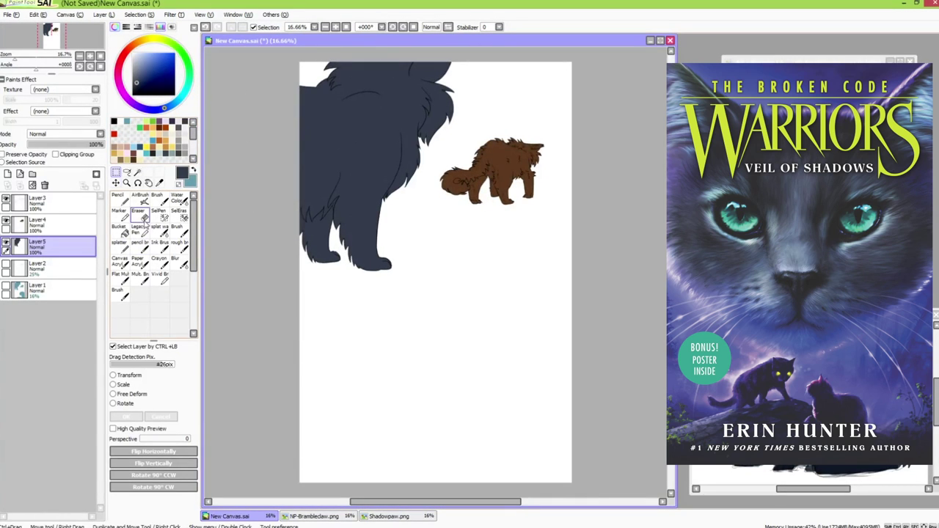
Preserve the large cat layer's opacity and paint dark navy over its back, shoulder and neck with the pencil brush at sizes 350 and 120
click(22, 154)
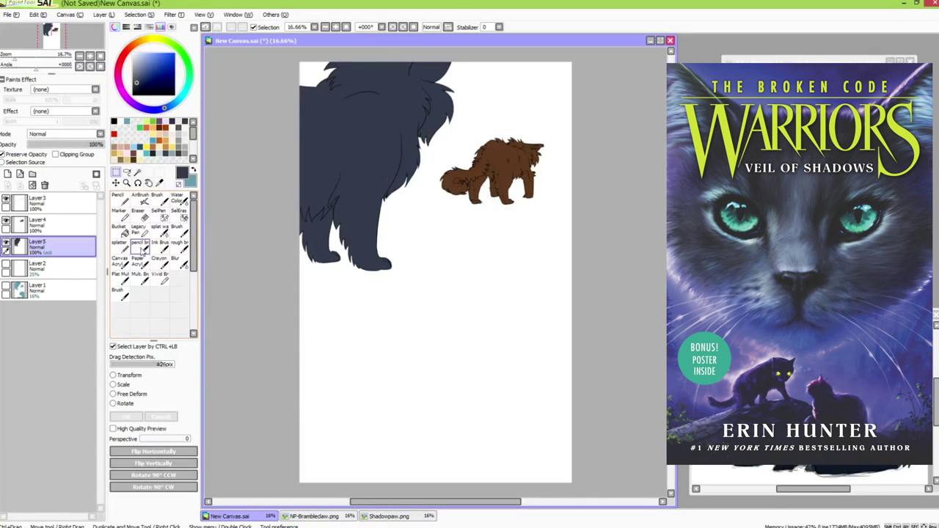
scroll(474, 266, up, 2)
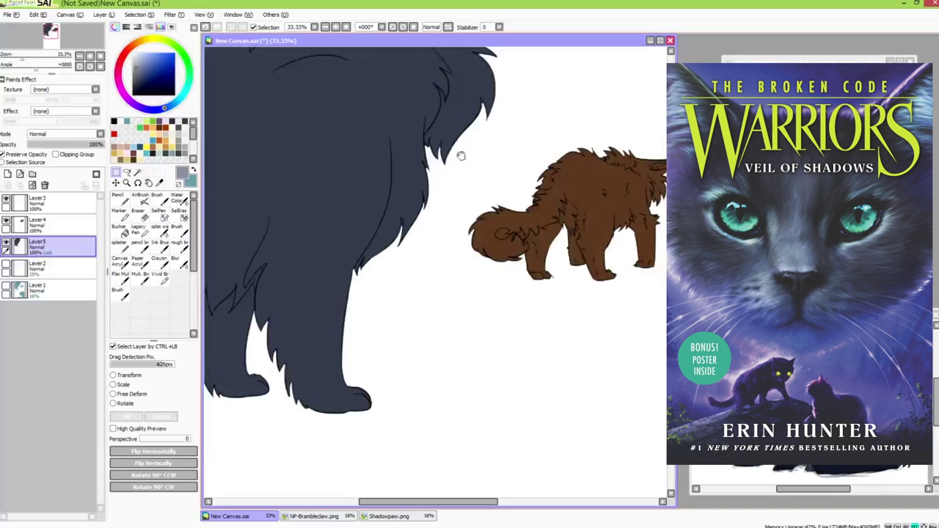
click(164, 109)
click(136, 89)
drag(283, 120, 388, 125)
click(140, 247)
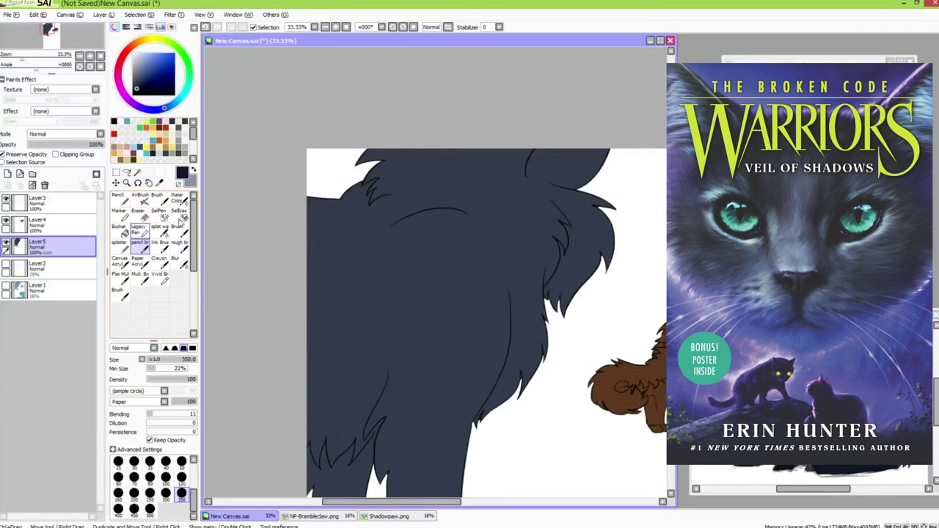
mouse_move(378, 170)
mouse_down()
mouse_move(453, 115)
mouse_move(509, 164)
mouse_move(474, 292)
mouse_up()
mouse_move(513, 184)
mouse_down()
mouse_move(530, 215)
mouse_move(430, 251)
mouse_move(363, 234)
mouse_up()
mouse_move(470, 396)
mouse_down()
mouse_move(486, 330)
mouse_move(490, 355)
mouse_move(440, 315)
mouse_move(472, 367)
mouse_move(279, 314)
mouse_move(270, 341)
mouse_move(279, 294)
mouse_move(262, 315)
mouse_move(440, 367)
mouse_move(447, 352)
mouse_up()
click(182, 477)
drag(312, 345, 368, 331)
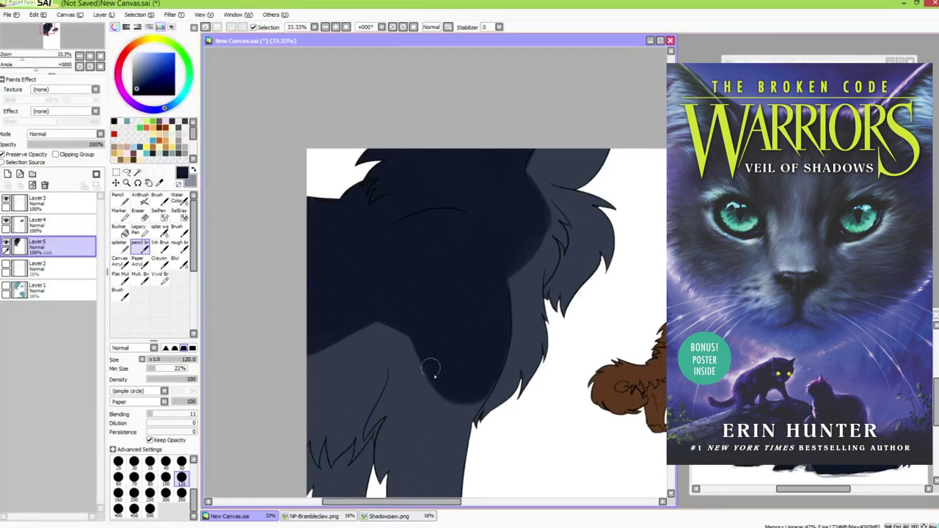
drag(431, 368, 479, 383)
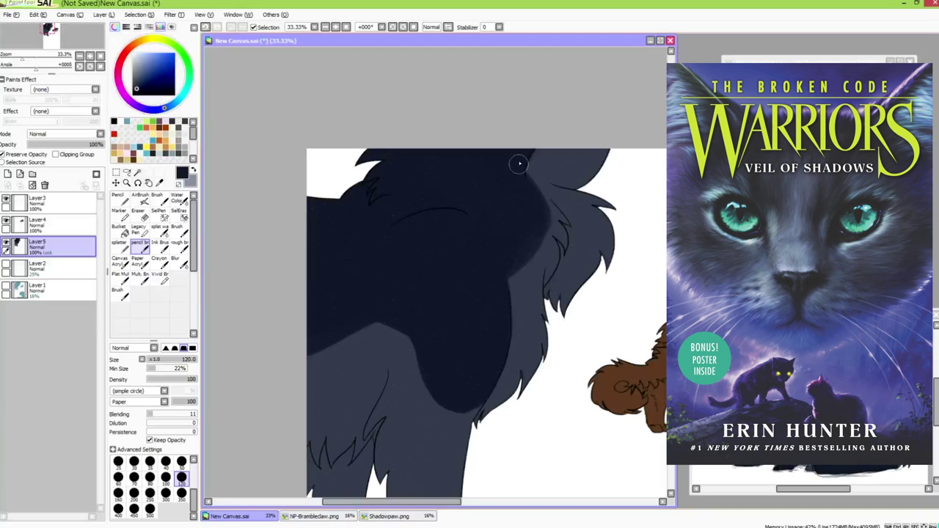
drag(551, 218, 512, 267)
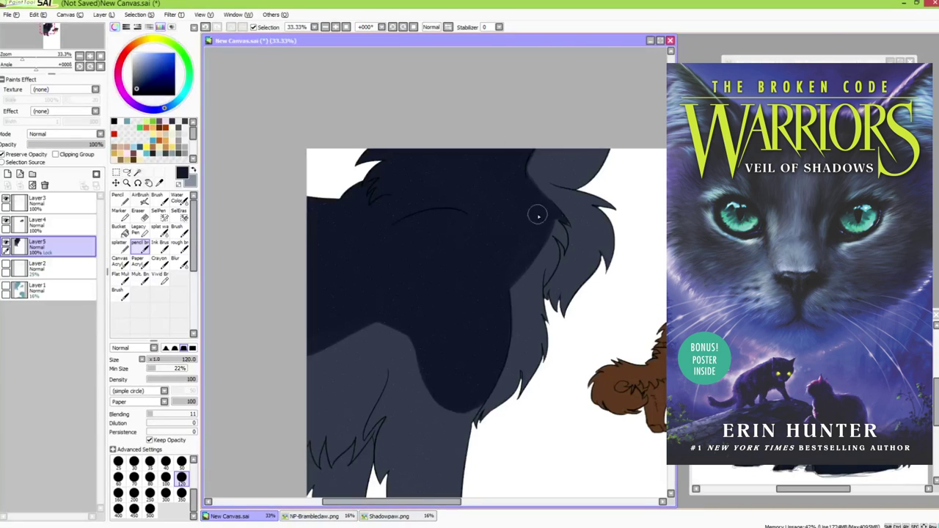
Paint light grey over the large cat's chest and neck ruff, up to the edge of the navy marking
alt+click(561, 254)
drag(557, 269, 517, 317)
mouse_move(556, 233)
mouse_down()
mouse_move(523, 288)
mouse_move(510, 370)
mouse_up()
mouse_move(525, 293)
mouse_down()
mouse_move(520, 335)
mouse_move(474, 433)
mouse_move(532, 341)
mouse_move(546, 287)
mouse_move(579, 293)
mouse_move(607, 233)
mouse_move(543, 186)
mouse_up()
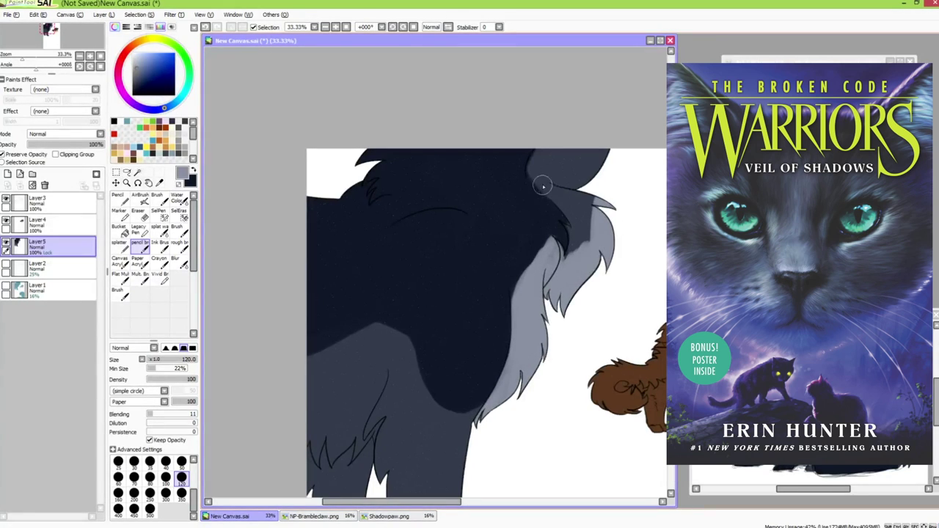
mouse_move(584, 211)
mouse_down()
mouse_move(543, 185)
mouse_move(591, 221)
mouse_move(611, 210)
mouse_move(534, 232)
mouse_move(573, 250)
mouse_move(508, 285)
mouse_up()
Paint the large cat's two paws dark navy with the brush at size 120
key(x)
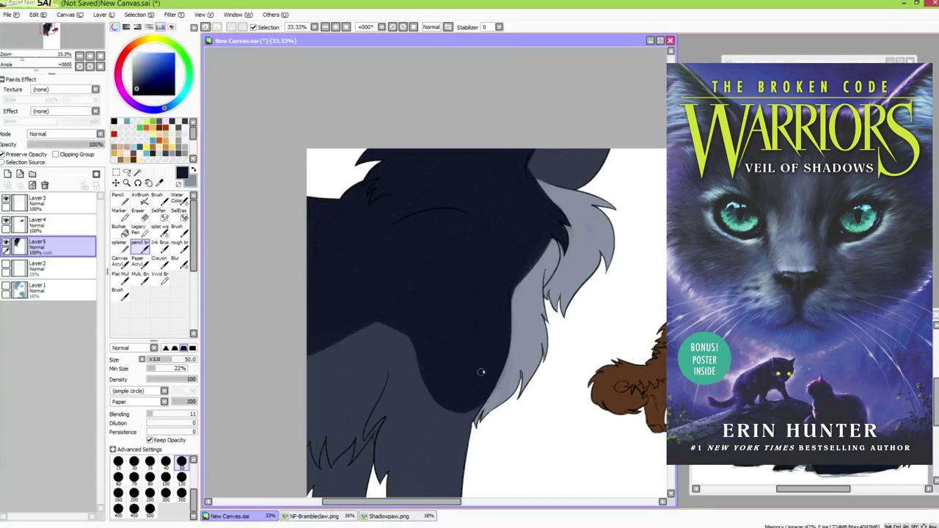
drag(565, 393, 569, 299)
click(182, 479)
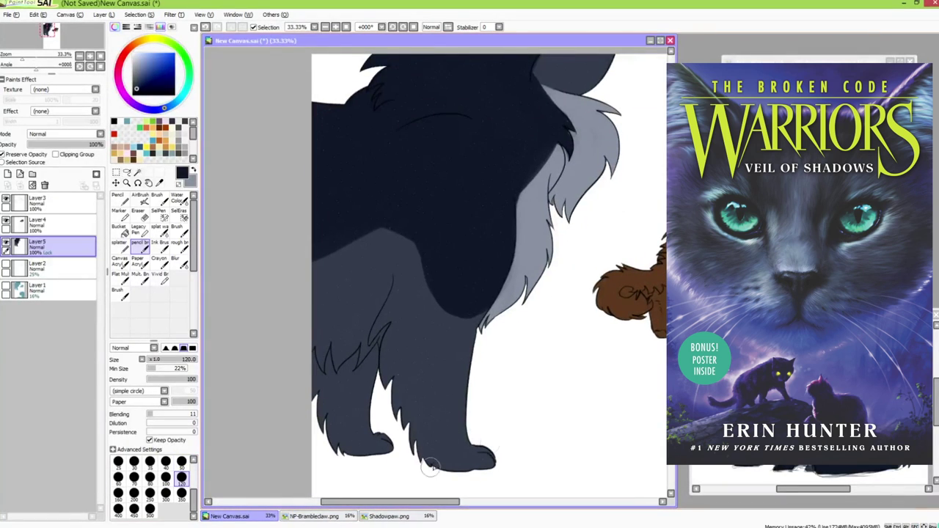
mouse_move(431, 467)
mouse_down()
mouse_move(479, 420)
mouse_move(506, 475)
mouse_up()
mouse_move(349, 455)
mouse_down()
mouse_move(383, 467)
mouse_move(345, 414)
mouse_up()
Paint the large cat's belly fur light grey and trim its lower edge to the fur lines with the base colour at size 50
key(x)
mouse_move(310, 329)
mouse_down()
mouse_move(342, 317)
mouse_move(347, 326)
mouse_move(319, 335)
mouse_move(335, 313)
mouse_move(367, 326)
mouse_move(328, 333)
mouse_move(319, 365)
mouse_move(341, 329)
mouse_move(336, 341)
mouse_move(349, 330)
mouse_move(361, 339)
mouse_move(377, 332)
mouse_move(368, 359)
mouse_move(459, 308)
mouse_up()
scroll(419, 335, up, 2)
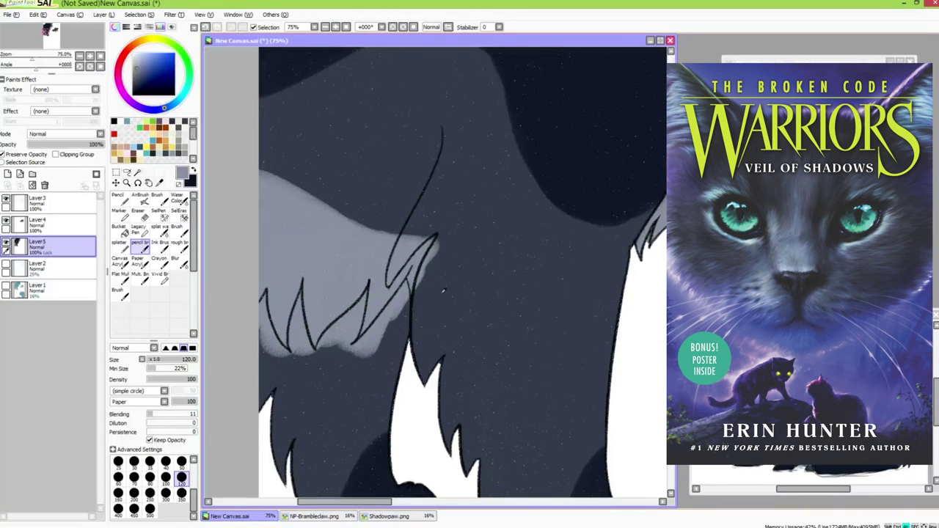
right_click(443, 290)
click(182, 463)
mouse_move(412, 235)
mouse_down()
mouse_move(394, 271)
mouse_move(434, 227)
mouse_move(389, 276)
mouse_move(405, 258)
mouse_move(443, 252)
mouse_move(434, 251)
mouse_move(421, 293)
mouse_move(359, 347)
mouse_move(405, 283)
mouse_move(400, 308)
mouse_up()
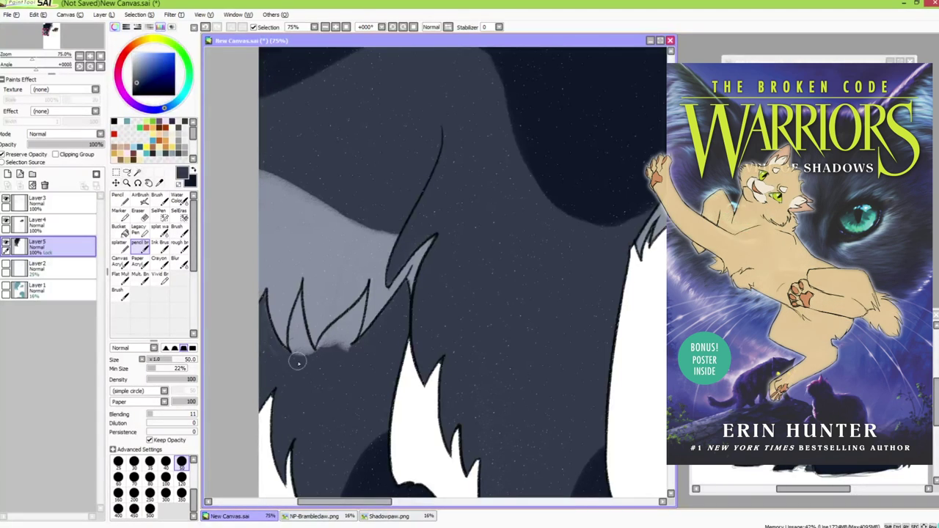
mouse_move(299, 323)
mouse_down()
mouse_move(314, 361)
mouse_move(362, 297)
mouse_move(343, 327)
mouse_move(355, 313)
mouse_move(341, 356)
mouse_move(302, 358)
mouse_move(297, 319)
mouse_move(272, 339)
mouse_move(329, 353)
mouse_up()
On Layer4, erase the brown inside the small cat's tail loop and wherever it spills past the outline, using the eraser at size 20
scroll(329, 353, down, 5)
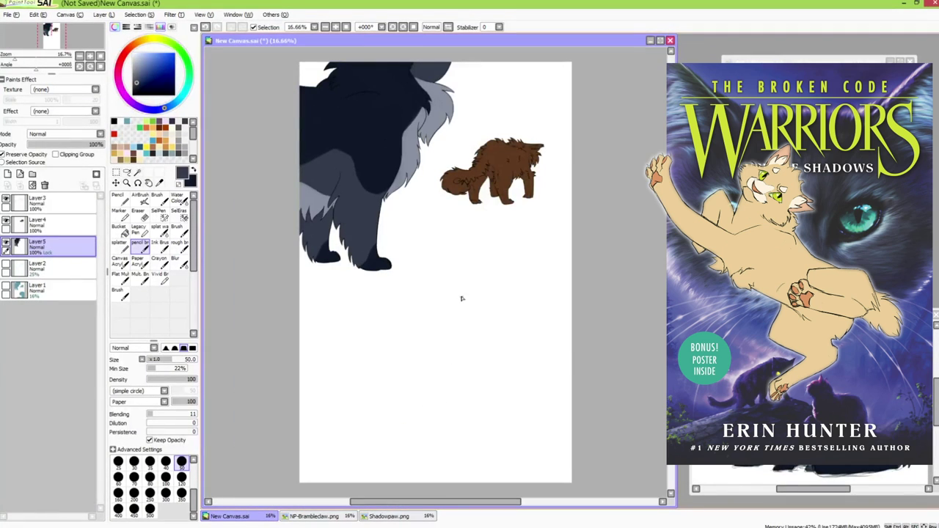
click(44, 223)
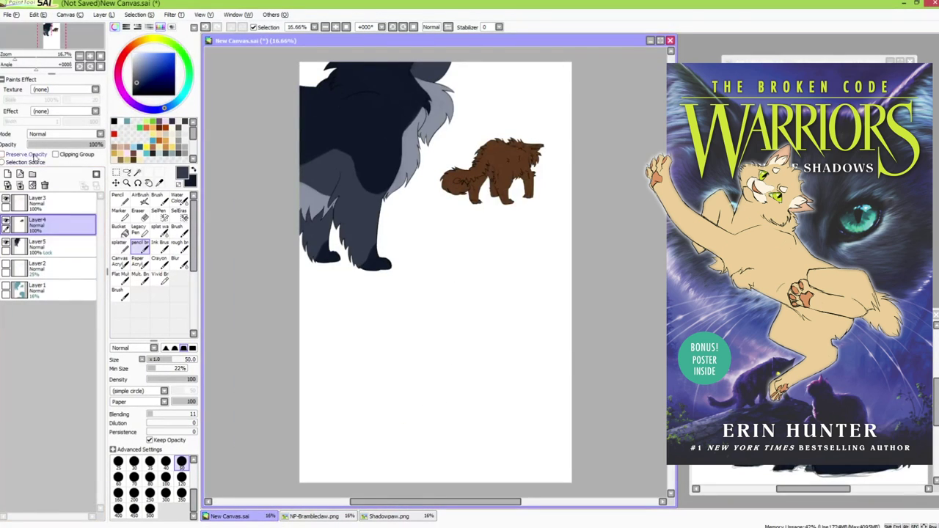
scroll(508, 301, up, 3)
scroll(505, 310, up, 2)
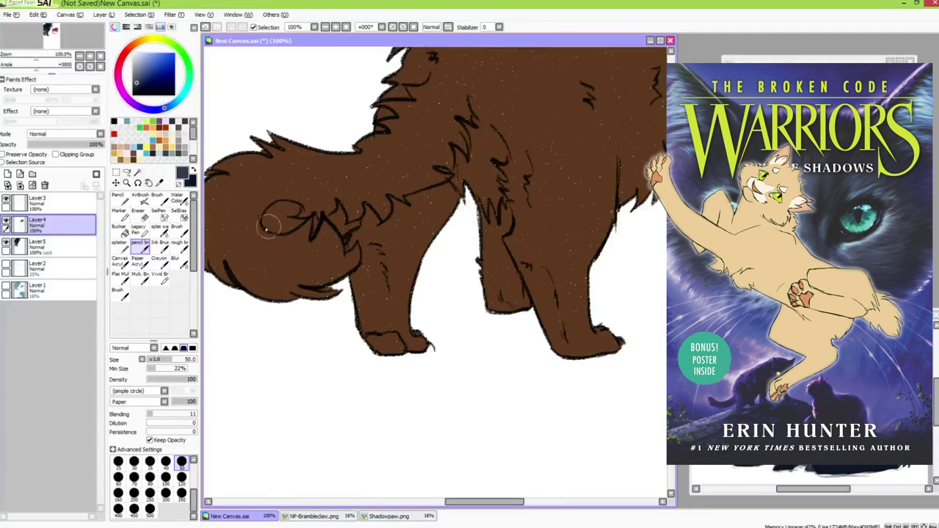
click(138, 212)
mouse_move(268, 215)
mouse_down()
mouse_move(290, 210)
mouse_move(270, 227)
mouse_move(304, 226)
mouse_up()
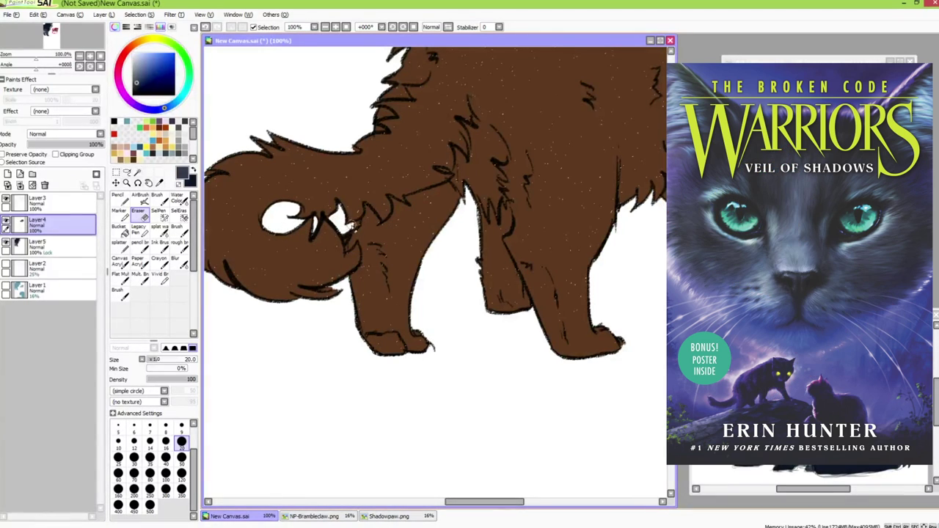
drag(465, 228, 417, 309)
drag(426, 367, 399, 370)
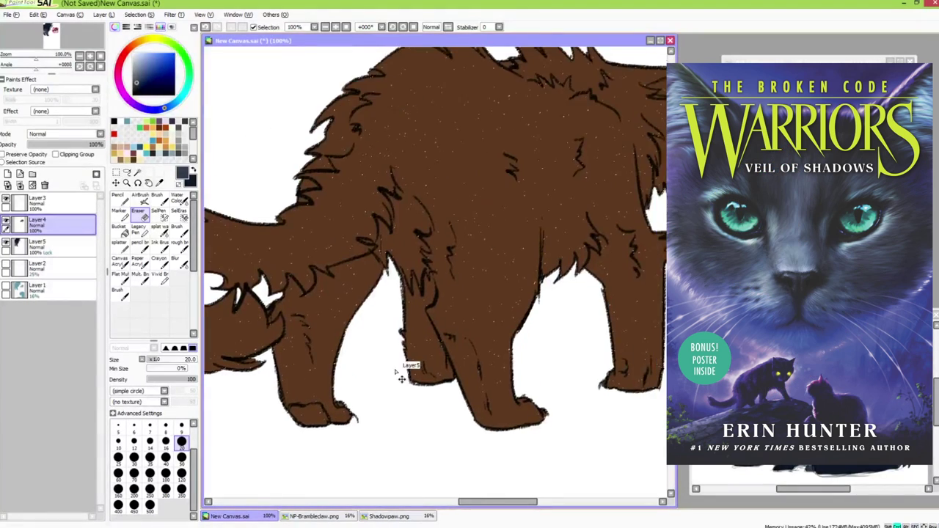
key(ctrl+minus)
drag(436, 330, 444, 355)
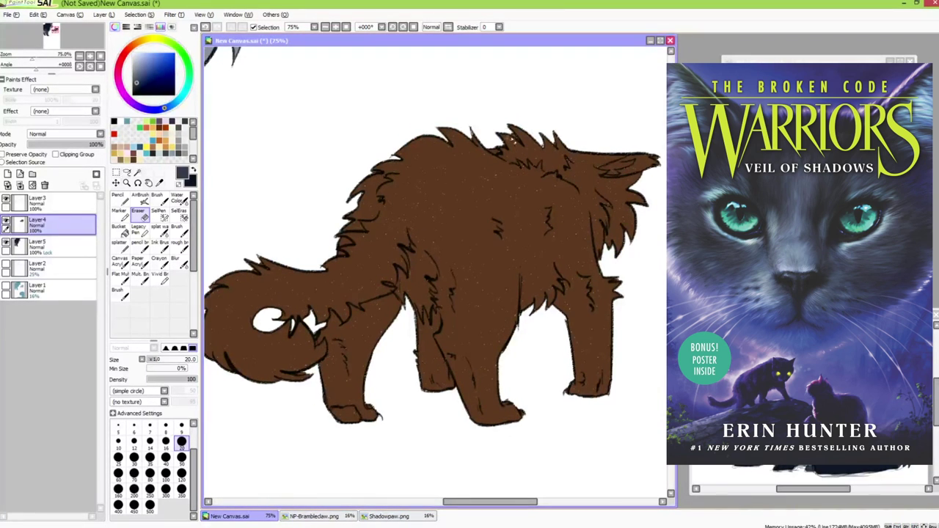
drag(576, 312, 759, 323)
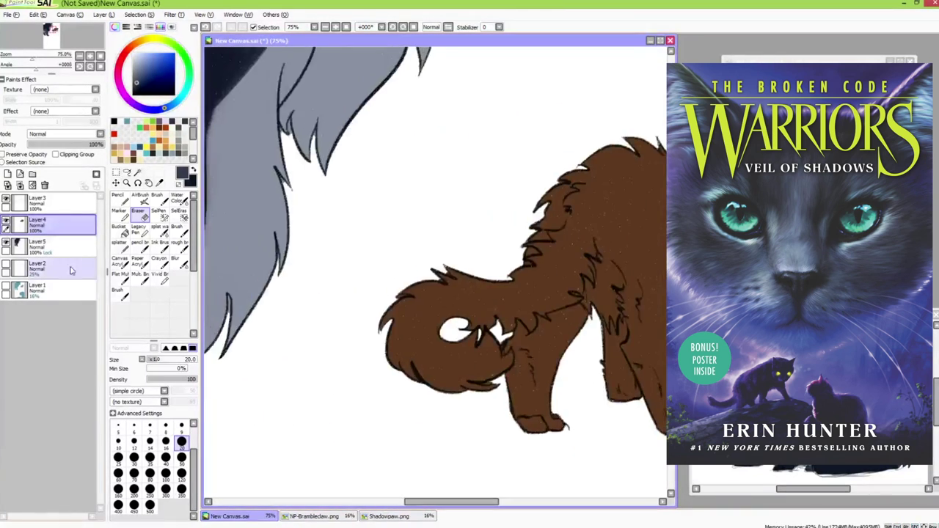
On Layer5, turn off opacity preservation and erase colour spilling past the large cat's chest and leg fur tips with the eraser at size 20
click(60, 247)
drag(352, 250, 558, 333)
click(23, 155)
mouse_move(512, 258)
mouse_down()
mouse_move(503, 234)
mouse_move(497, 237)
mouse_up()
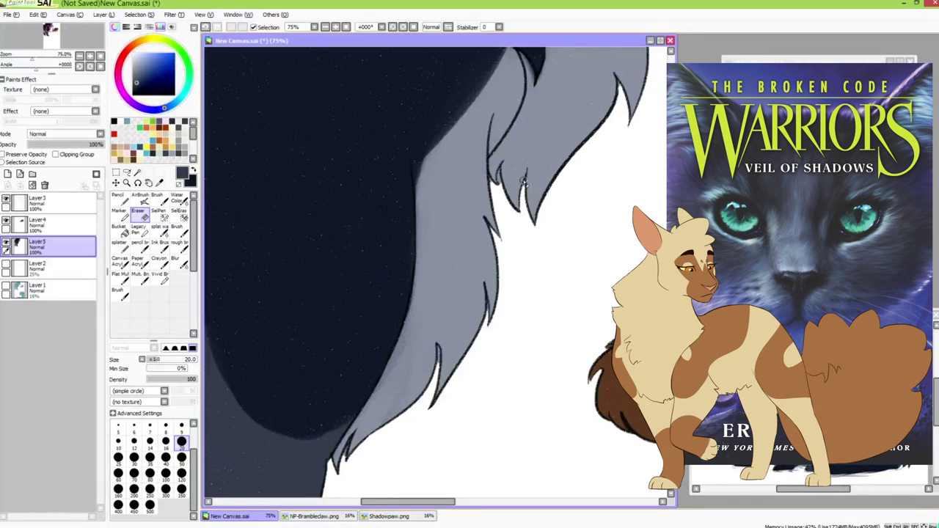
drag(499, 173, 502, 190)
drag(493, 183, 494, 198)
scroll(467, 260, down, 3)
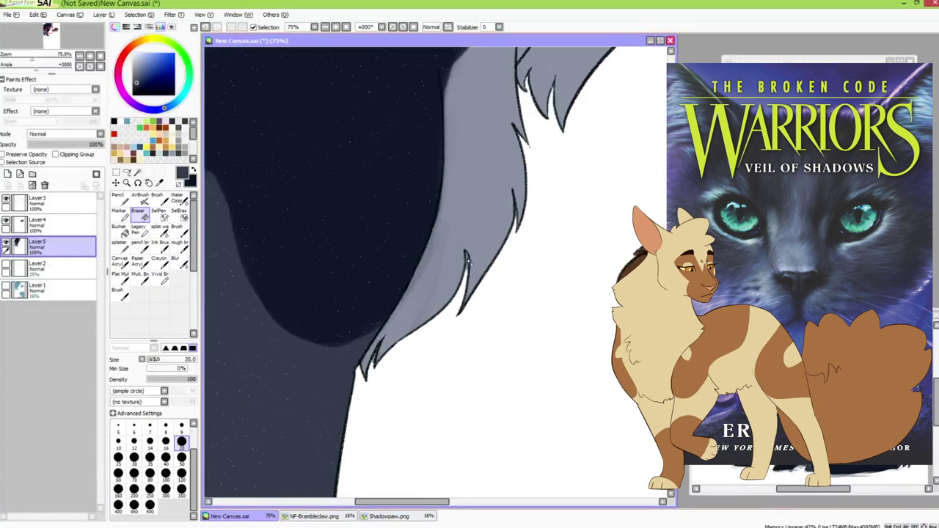
drag(401, 398, 503, 176)
drag(228, 287, 342, 291)
drag(484, 235, 432, 304)
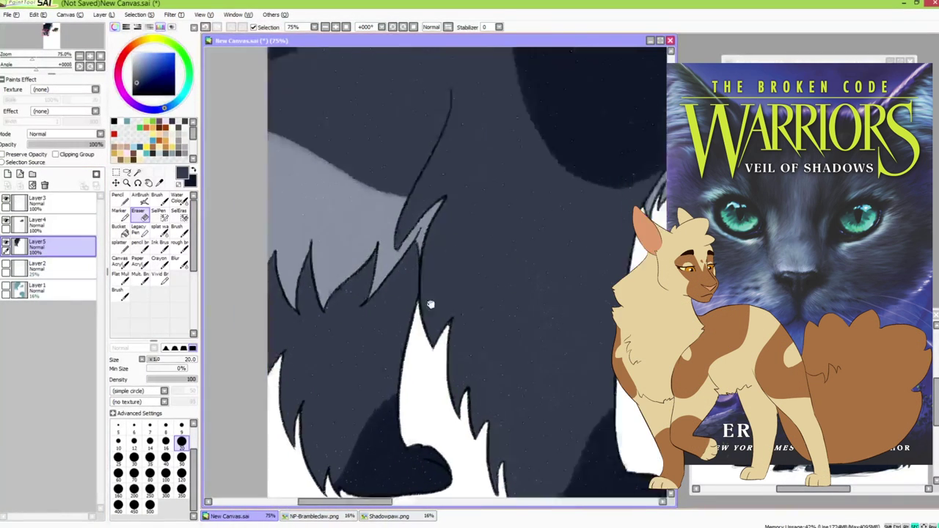
drag(469, 80, 312, 315)
drag(547, 361, 409, 296)
drag(650, 440, 372, 151)
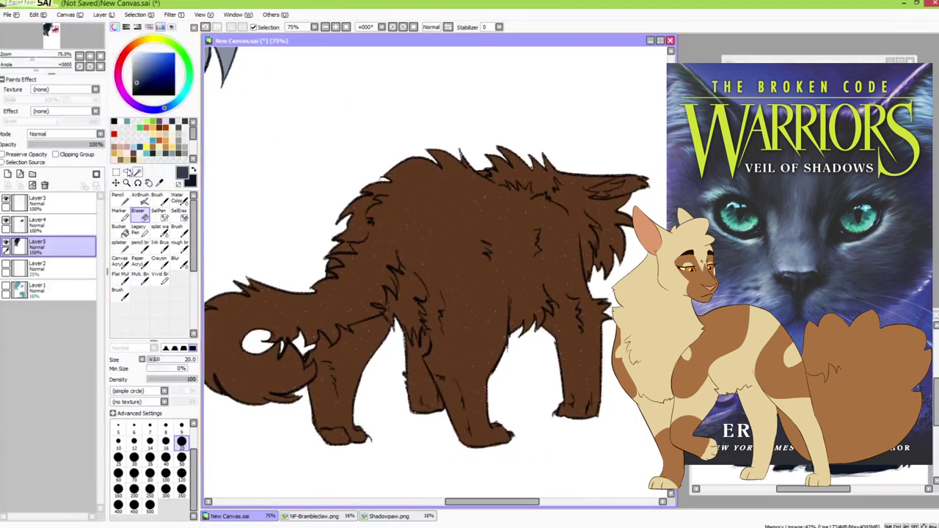
On Layer4 with preserved opacity, paint the small cat's fur tuft between the hind legs light tan using the pencil brush at size 50
click(47, 226)
key(x)
key(x)
key(x)
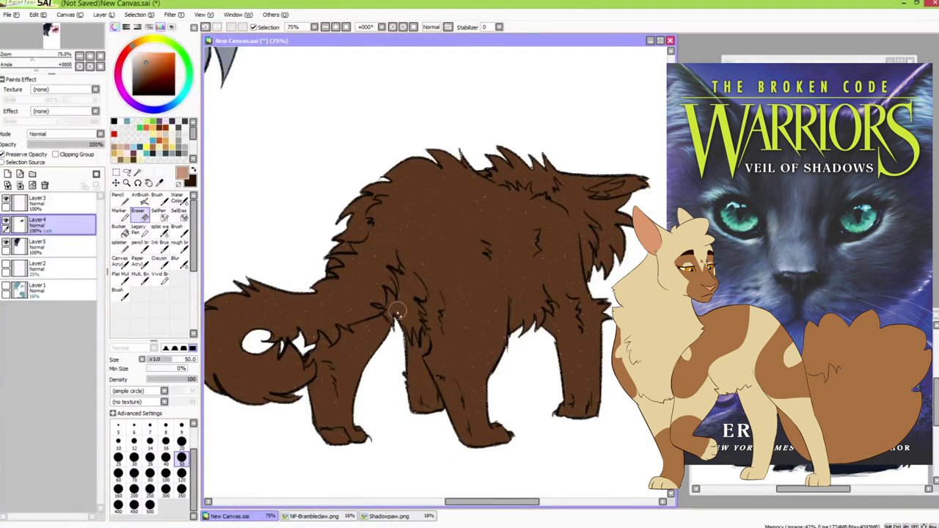
click(145, 246)
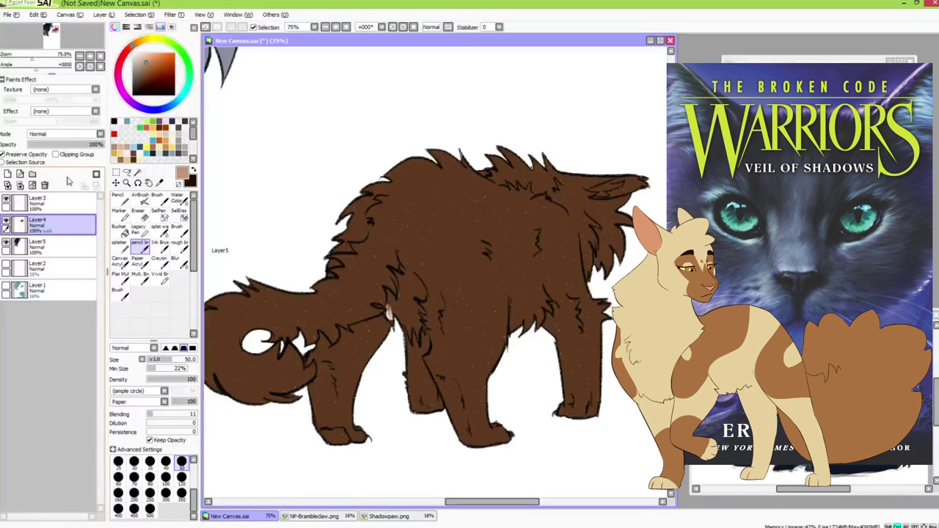
mouse_move(391, 314)
mouse_down()
mouse_move(400, 273)
mouse_move(420, 298)
mouse_move(398, 267)
mouse_move(413, 299)
mouse_move(404, 307)
mouse_move(400, 293)
mouse_move(400, 312)
mouse_move(422, 320)
mouse_move(404, 313)
mouse_move(406, 322)
mouse_move(413, 298)
mouse_move(420, 338)
mouse_move(408, 304)
mouse_up()
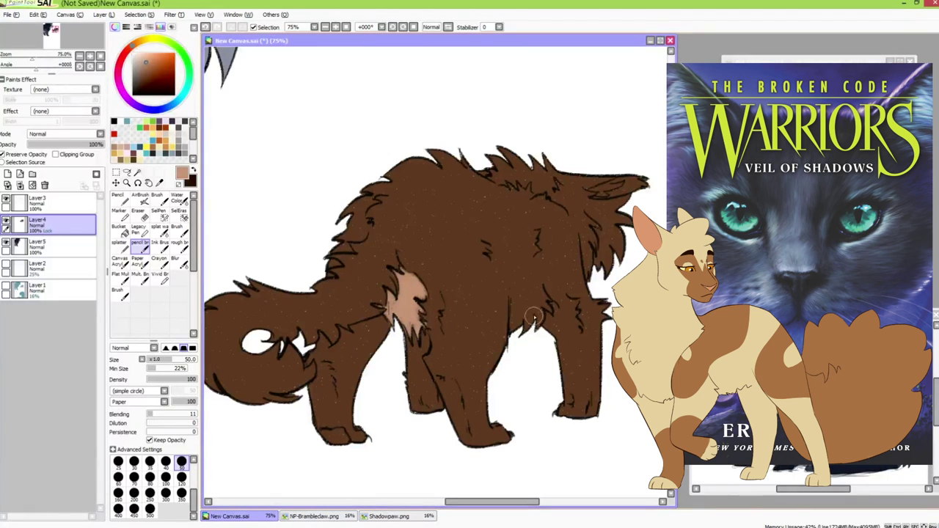
Paint the small cat's inner ear, cheek ruff and belly fur light tan, reducing the brush to size 20 for detail
mouse_move(602, 220)
mouse_down()
mouse_move(587, 200)
mouse_move(594, 190)
mouse_move(593, 199)
mouse_move(633, 186)
mouse_move(599, 214)
mouse_move(616, 213)
mouse_move(605, 223)
mouse_move(591, 206)
mouse_move(609, 233)
mouse_move(603, 260)
mouse_move(593, 219)
mouse_up()
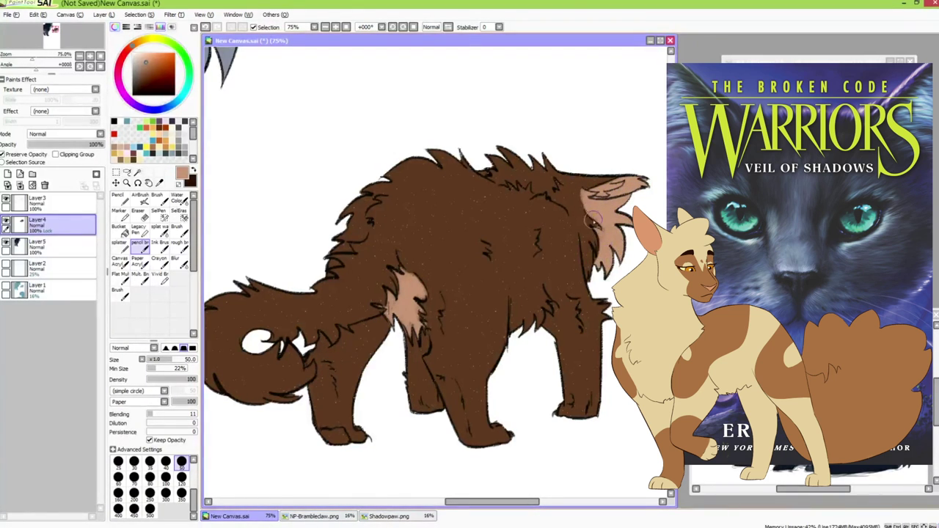
key(bracketleft)
key(bracketleft)
key(bracketleft)
key(bracketleft)
key(bracketleft)
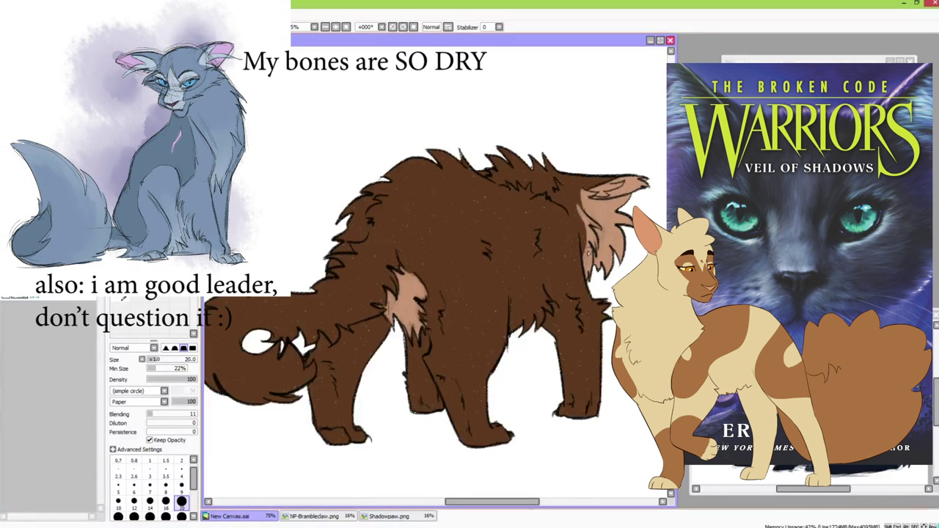
mouse_move(495, 332)
mouse_down()
mouse_move(538, 292)
mouse_move(548, 308)
mouse_move(512, 327)
mouse_move(539, 300)
mouse_up()
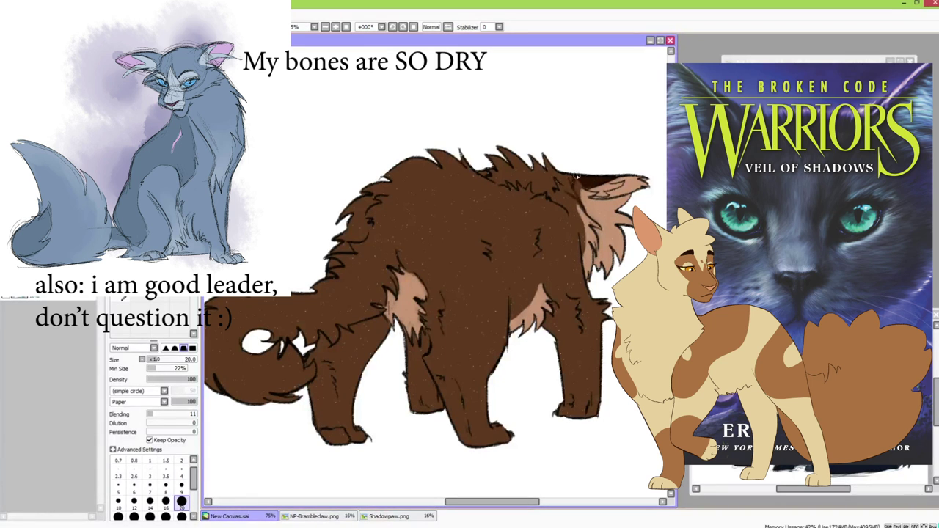
Paint dark brown along the small cat's ear, shoulder and entire back, enlarging the brush to size 35
drag(577, 189, 580, 181)
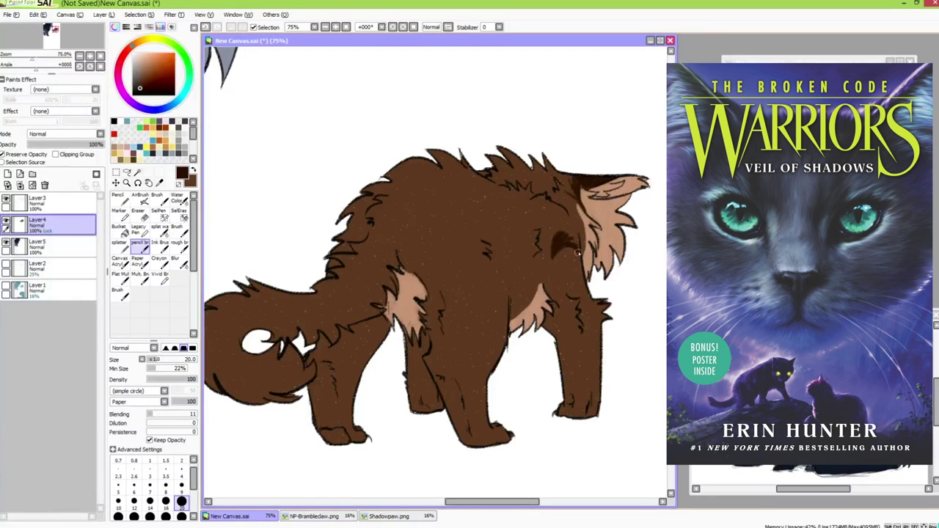
mouse_move(563, 228)
mouse_down()
mouse_move(587, 232)
mouse_move(543, 208)
mouse_move(582, 255)
mouse_move(564, 192)
mouse_move(575, 198)
mouse_move(542, 144)
mouse_up()
key(bracketright)
key(bracketright)
key(bracketright)
mouse_move(547, 204)
mouse_down()
mouse_move(474, 161)
mouse_move(559, 217)
mouse_move(523, 198)
mouse_move(546, 205)
mouse_move(563, 192)
mouse_move(546, 164)
mouse_move(480, 164)
mouse_move(488, 170)
mouse_move(419, 264)
mouse_move(341, 259)
mouse_move(391, 280)
mouse_move(395, 254)
mouse_move(357, 279)
mouse_move(351, 261)
mouse_move(386, 286)
mouse_move(352, 242)
mouse_move(378, 251)
mouse_move(401, 239)
mouse_move(372, 203)
mouse_move(364, 248)
mouse_move(369, 189)
mouse_move(363, 210)
mouse_move(377, 211)
mouse_move(418, 157)
mouse_move(419, 190)
mouse_move(460, 151)
mouse_move(476, 164)
mouse_move(414, 199)
mouse_move(405, 222)
mouse_move(496, 205)
mouse_up()
key(ctrl+z)
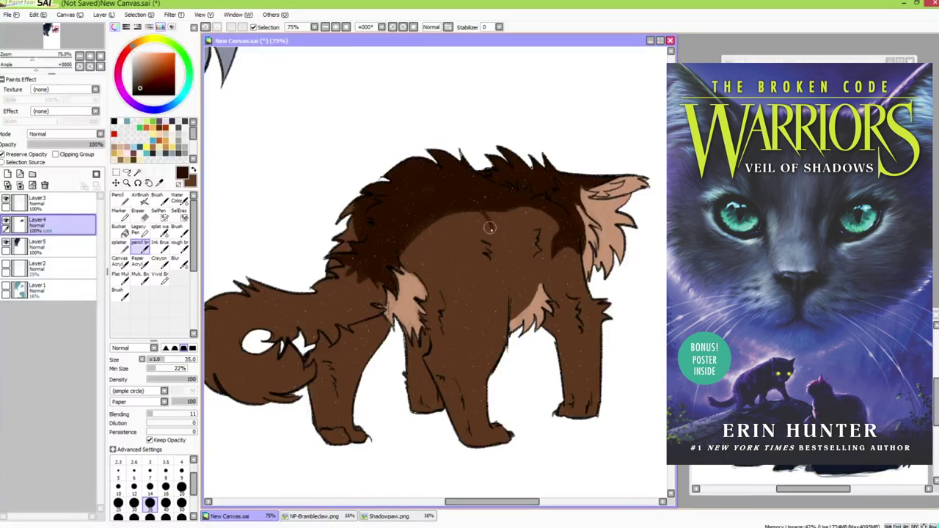
Trim the back marking's lower edge with the base brown, and paint dark brown stripes across the small cat's haunch and front shoulder
key(x)
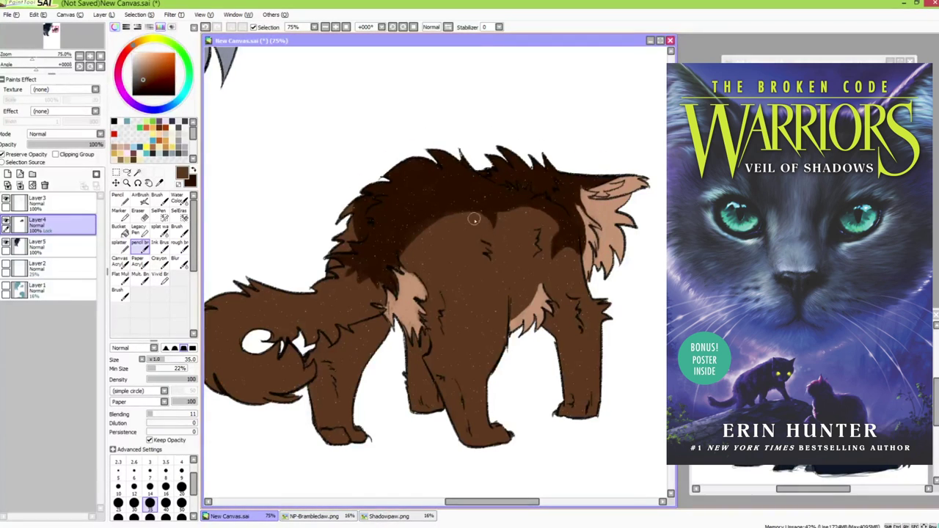
alt+click(411, 205)
mouse_move(426, 282)
mouse_down()
mouse_move(488, 266)
mouse_move(501, 282)
mouse_move(491, 293)
mouse_up()
mouse_move(461, 264)
mouse_down()
mouse_move(489, 276)
mouse_move(477, 262)
mouse_up()
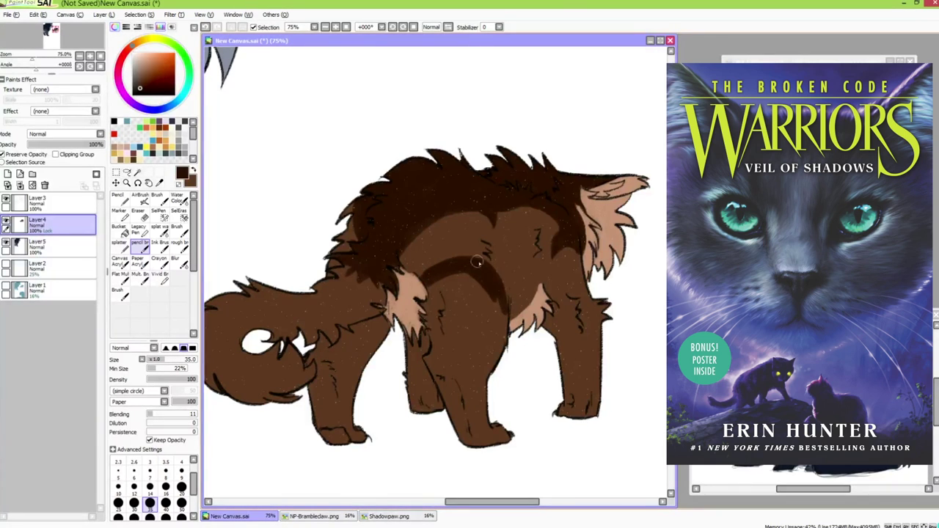
mouse_move(431, 283)
mouse_down()
mouse_move(467, 268)
mouse_move(512, 316)
mouse_up()
mouse_move(565, 301)
mouse_down()
mouse_move(578, 279)
mouse_move(554, 305)
mouse_move(579, 289)
mouse_up()
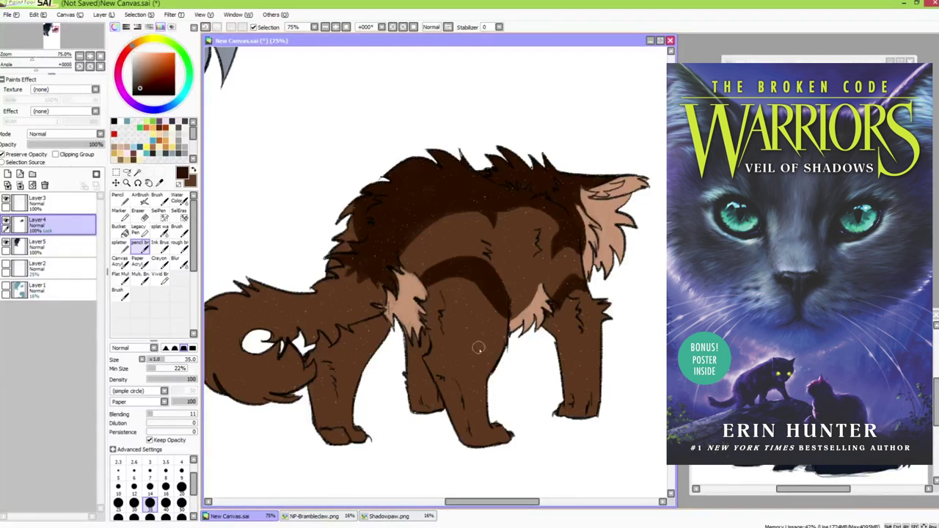
Paint further dark brown stripes on the small cat's hind legs and dark markings along its tail
drag(424, 317, 468, 331)
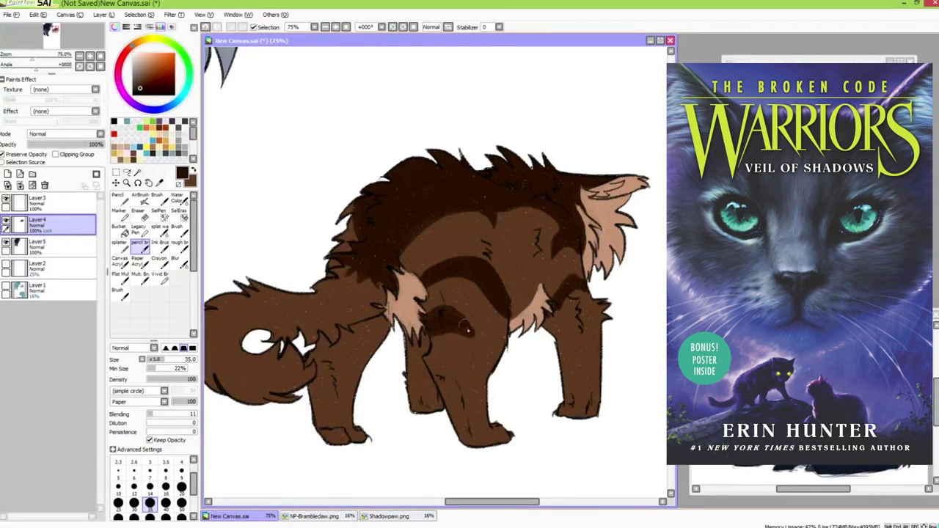
drag(490, 374, 478, 364)
drag(362, 363, 357, 364)
drag(342, 329, 440, 315)
mouse_move(420, 281)
mouse_down()
mouse_move(446, 314)
mouse_move(422, 290)
mouse_move(379, 278)
mouse_move(411, 323)
mouse_move(433, 315)
mouse_move(308, 285)
mouse_move(343, 308)
mouse_move(297, 301)
mouse_move(300, 337)
mouse_move(342, 323)
mouse_move(317, 338)
mouse_move(339, 342)
mouse_move(364, 367)
mouse_move(386, 342)
mouse_move(412, 353)
mouse_move(387, 388)
mouse_move(336, 381)
mouse_move(343, 386)
mouse_up()
key(space)
drag(378, 399, 348, 408)
drag(335, 348, 322, 355)
key(space)
drag(378, 394, 350, 408)
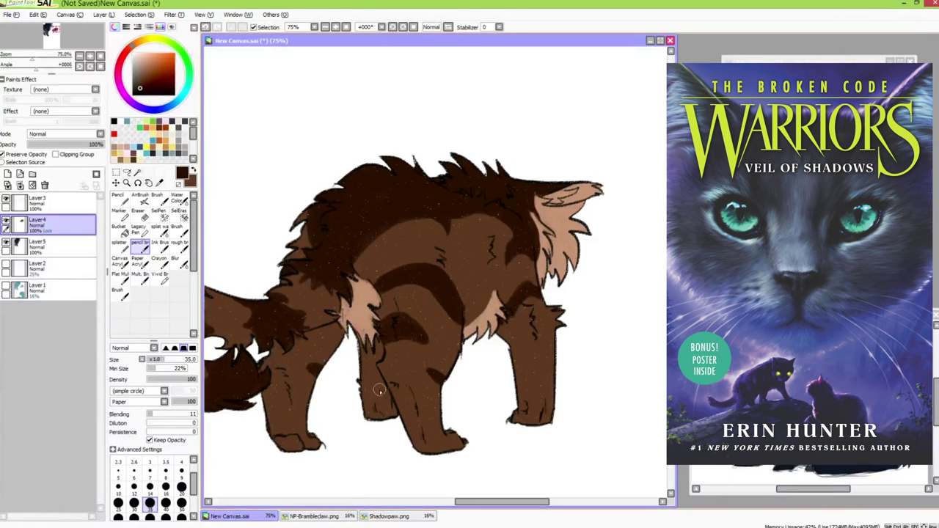
Paint the toes of the small cat's rearmost paw a lighter reddish brown and pick a pale yellow
click(150, 70)
drag(279, 440, 296, 443)
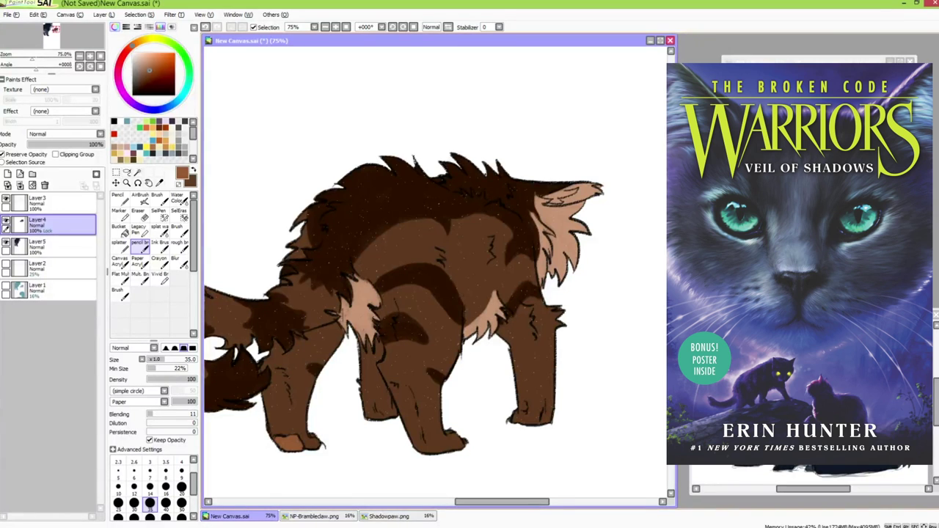
click(149, 40)
click(144, 54)
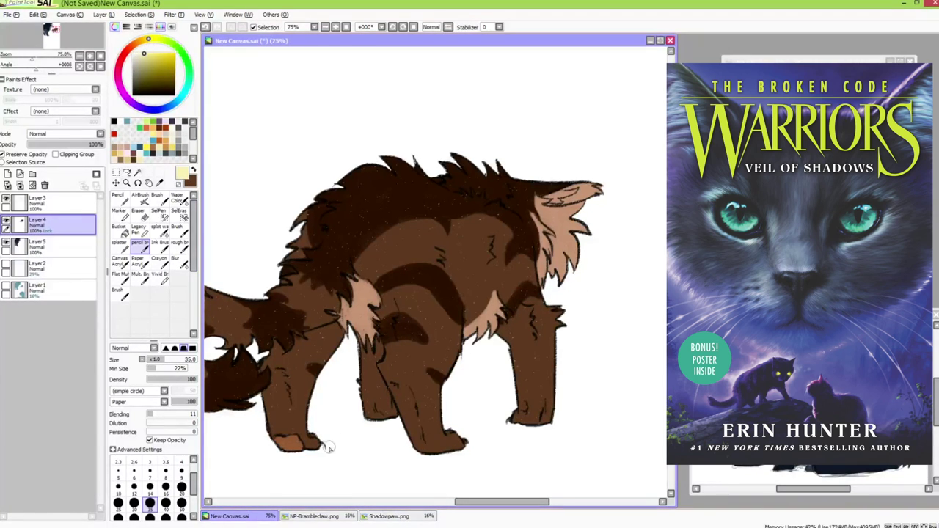
scroll(481, 450, down, 5)
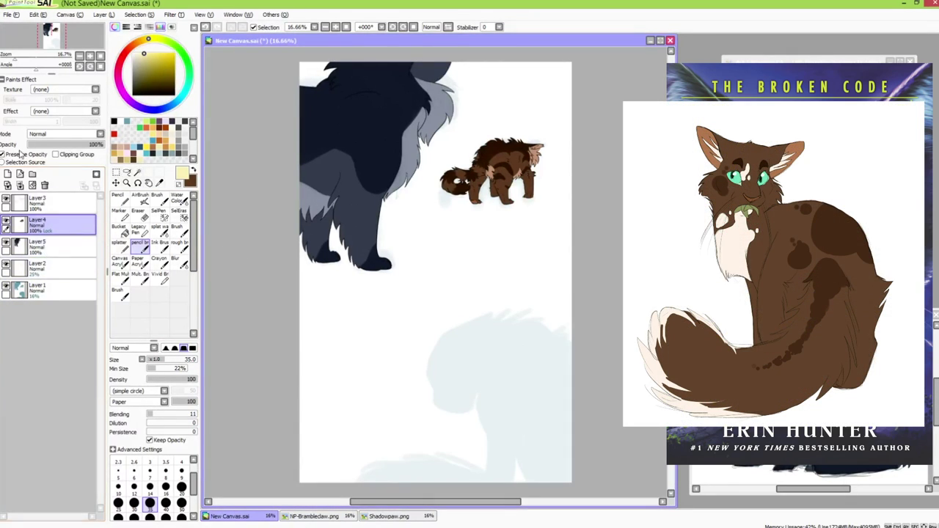
Choose teal as the sketching colour and set Layer2's opacity to 100%
click(124, 135)
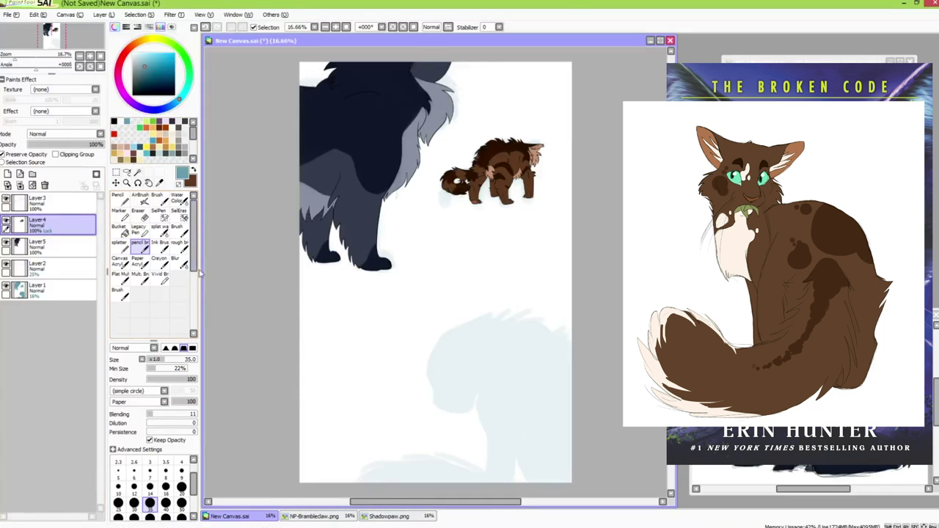
click(49, 205)
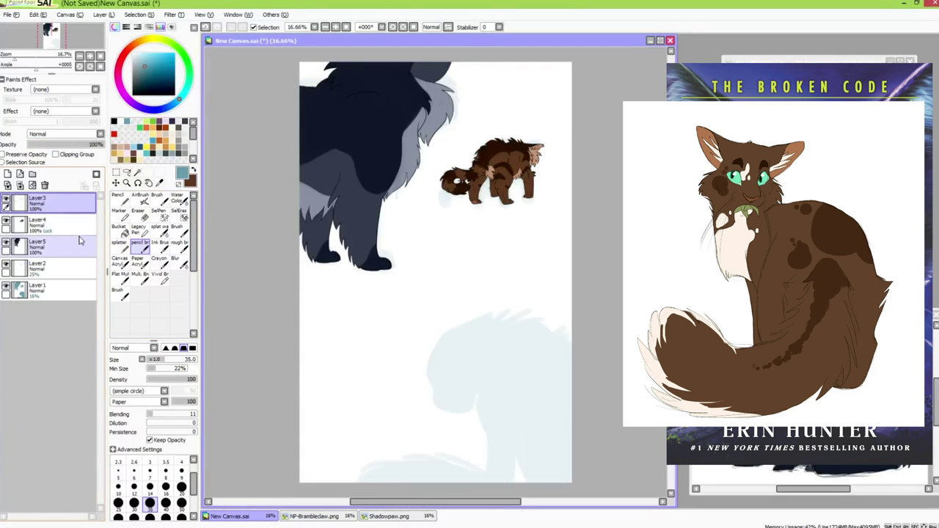
click(66, 270)
drag(76, 145, 123, 150)
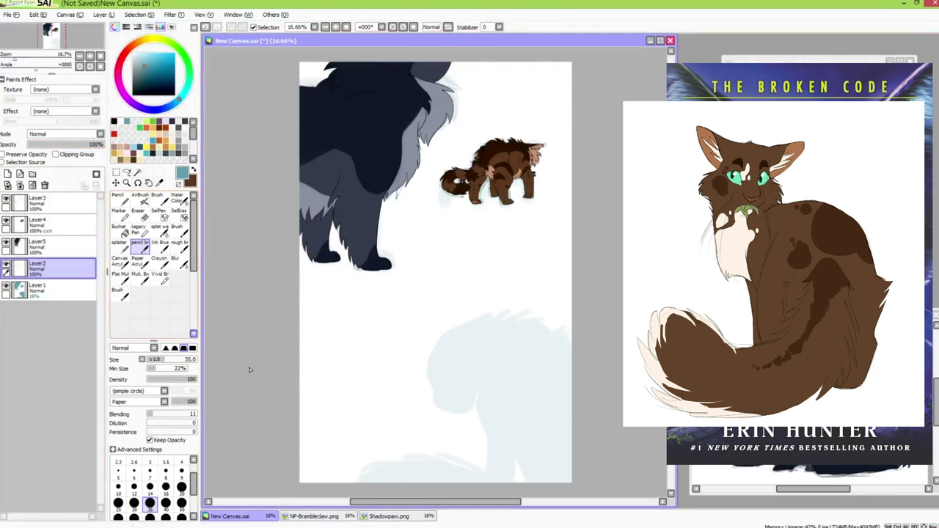
scroll(474, 367, up, 4)
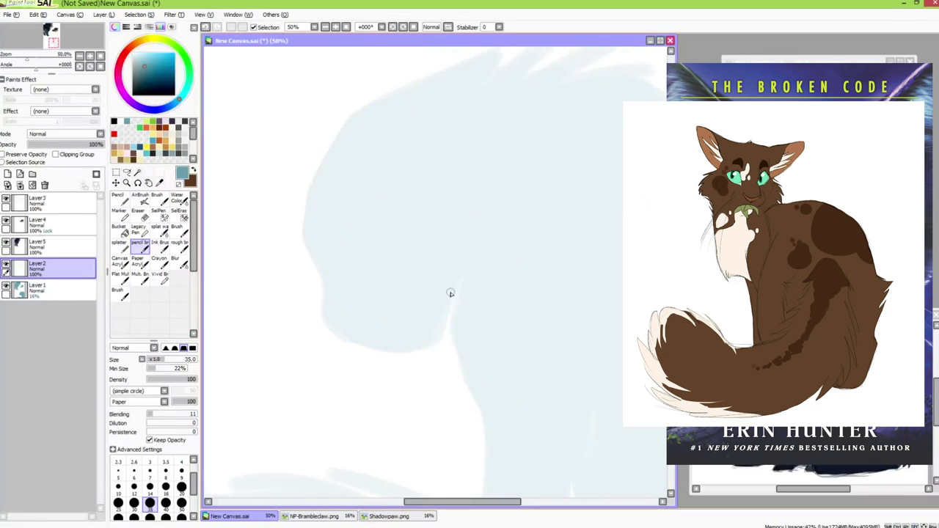
Sketch a construction circle for the head over the pale lower silhouette with the pencil brush at size 20
mouse_move(467, 141)
mouse_down()
mouse_move(397, 299)
mouse_move(422, 304)
mouse_move(369, 130)
mouse_move(441, 301)
mouse_up()
key(ctrl+z)
click(182, 490)
key(ctrl+z)
mouse_move(427, 133)
mouse_down()
mouse_move(392, 135)
mouse_move(303, 255)
mouse_move(342, 295)
mouse_move(480, 165)
mouse_move(331, 290)
mouse_up()
key(ctrl+z)
key(ctrl+z)
key(ctrl+z)
mouse_move(461, 155)
mouse_down()
mouse_move(403, 140)
mouse_move(336, 271)
mouse_up()
drag(328, 170, 316, 247)
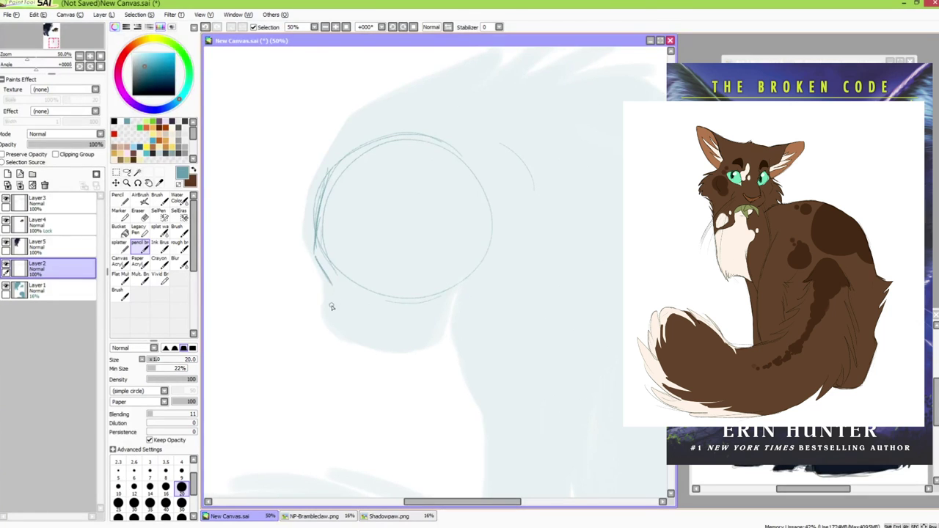
Sketch the muzzle and jaw beneath the head circle and add the eye guideline and nose bridge
mouse_move(326, 297)
mouse_down()
mouse_move(332, 329)
mouse_move(371, 326)
mouse_up()
key(ctrl+z)
mouse_move(329, 261)
mouse_down()
mouse_move(344, 327)
mouse_move(331, 321)
mouse_move(380, 342)
mouse_move(373, 348)
mouse_move(432, 328)
mouse_up()
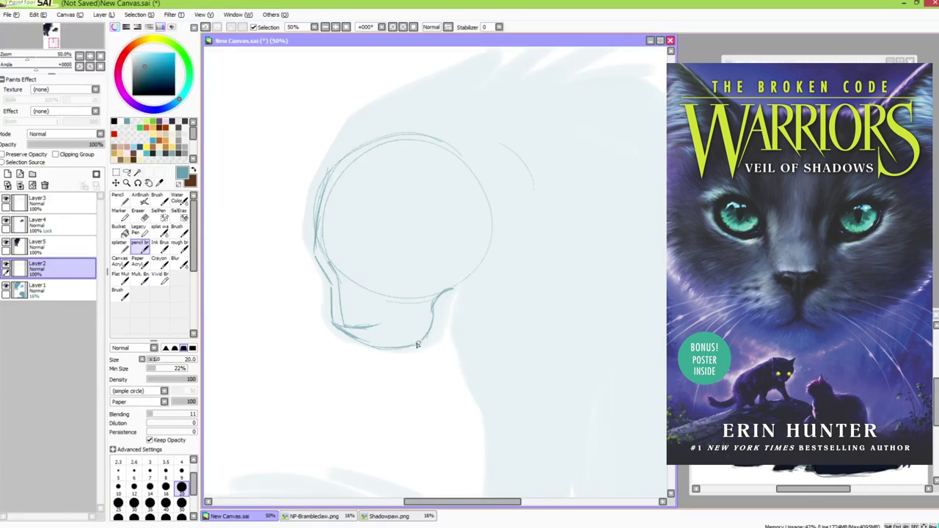
mouse_move(331, 286)
mouse_down()
mouse_move(443, 268)
mouse_move(421, 261)
mouse_up()
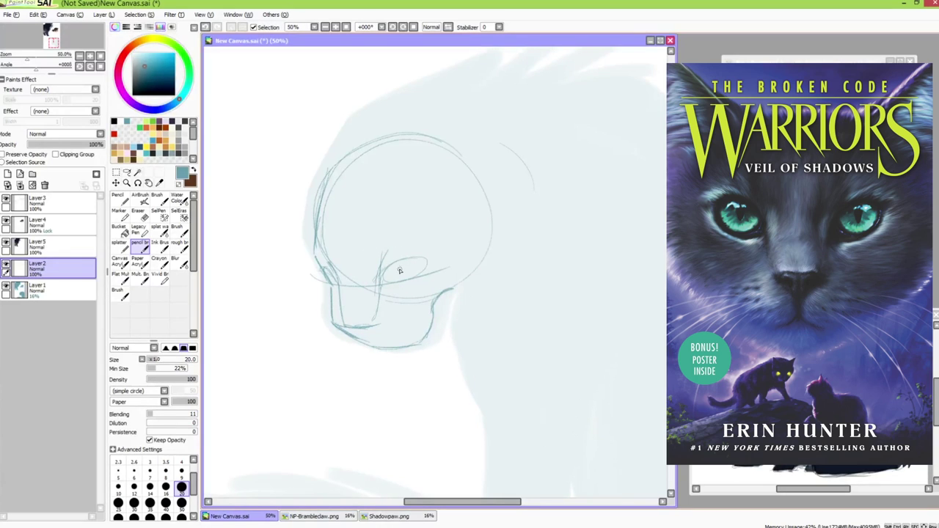
Sketch the near eye as a narrow, angrily slanted shape on the eye guideline, redrawing its lines until they fit
drag(377, 280, 430, 264)
key(ctrl+z)
key(ctrl+z)
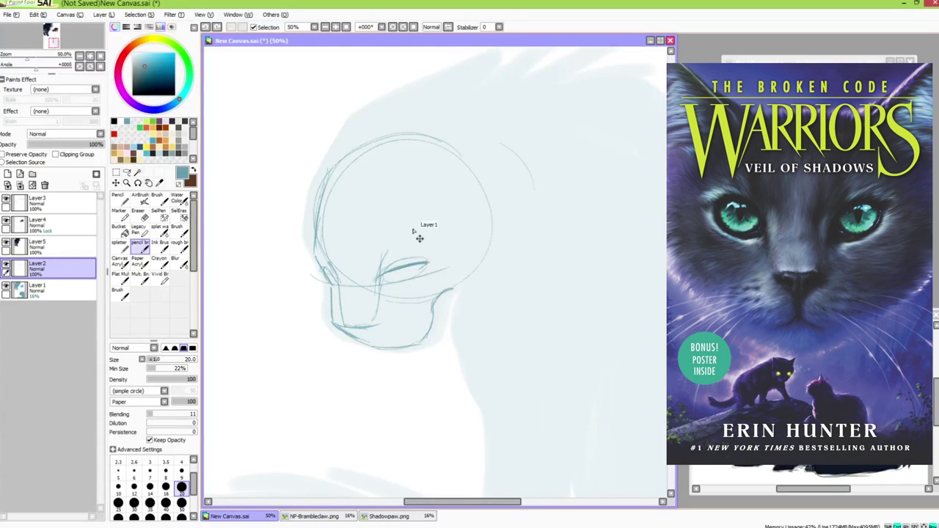
key(ctrl+z)
mouse_move(378, 279)
mouse_down()
mouse_move(419, 256)
mouse_move(399, 277)
mouse_move(409, 278)
mouse_move(402, 272)
mouse_up()
key(ctrl+z)
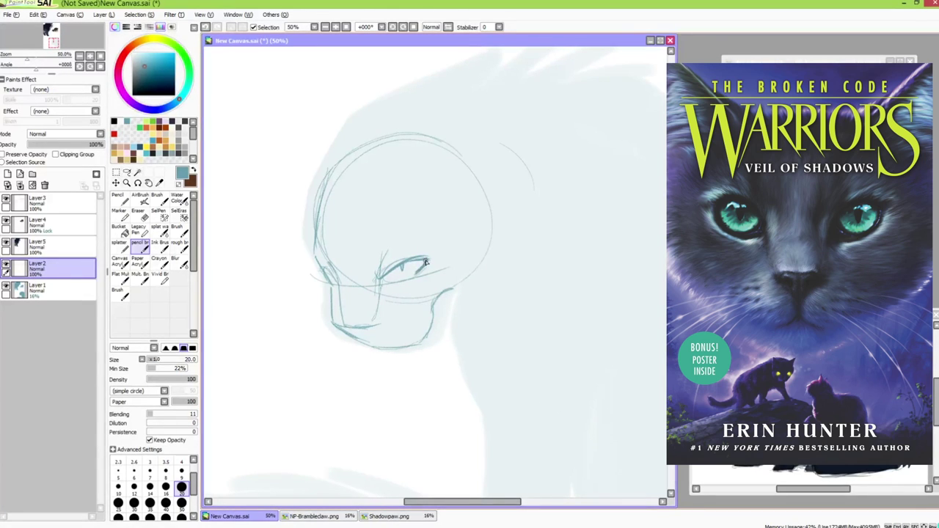
key(ctrl+z)
Sketch the far eye and brow at the face's edge and strengthen the nose bridge and muzzle lines
mouse_move(322, 268)
mouse_down()
mouse_move(340, 282)
mouse_move(330, 275)
mouse_up()
key(ctrl+z)
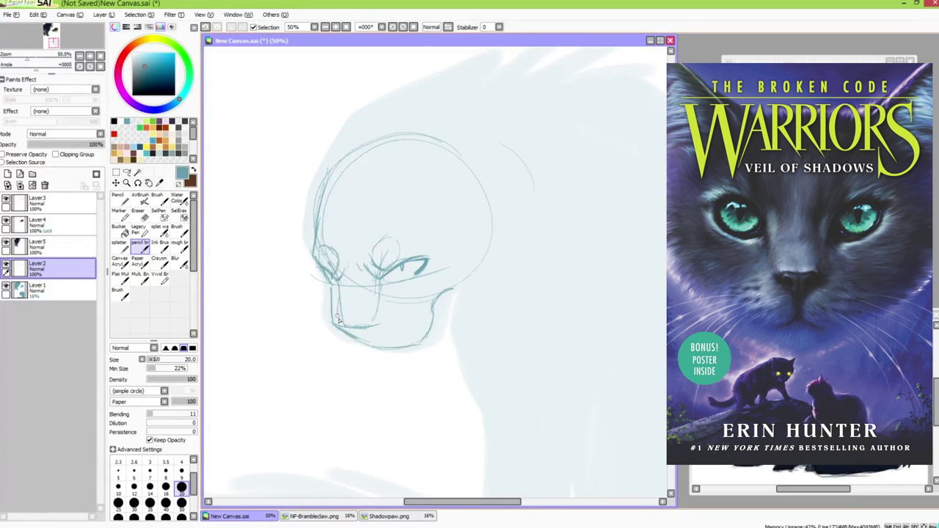
key(ctrl+z)
drag(338, 279, 347, 329)
key(ctrl+z)
mouse_move(320, 268)
mouse_down()
mouse_move(322, 291)
mouse_move(316, 234)
mouse_move(318, 287)
mouse_up()
key(ctrl+z)
key(ctrl+z)
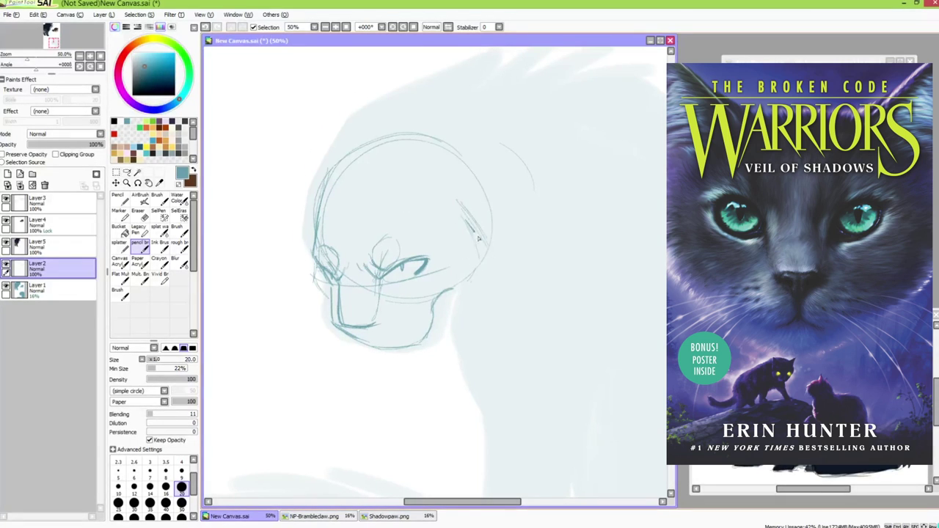
Sketch pointed cheek fur on both sides of the head
drag(479, 239, 497, 262)
key(ctrl+z)
mouse_move(463, 208)
mouse_down()
mouse_move(493, 275)
mouse_move(485, 267)
mouse_move(491, 285)
mouse_move(463, 320)
mouse_up()
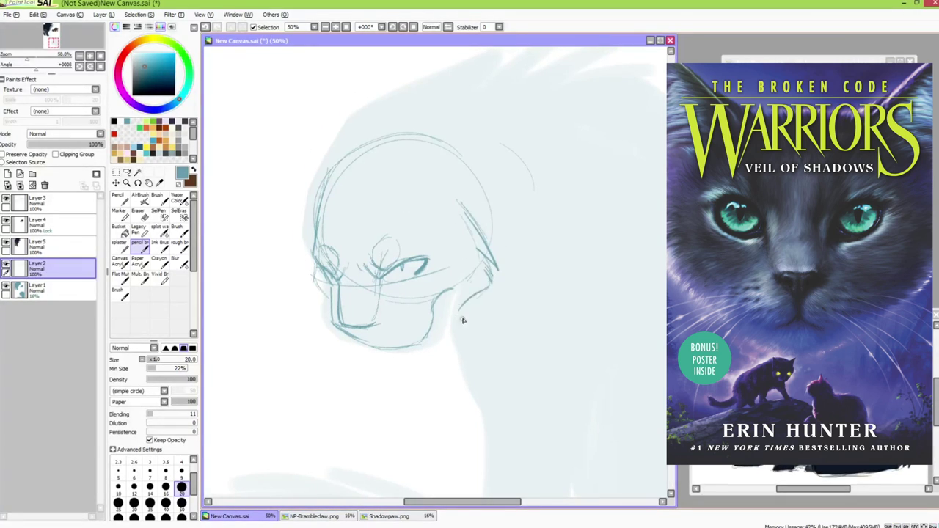
drag(316, 271, 327, 300)
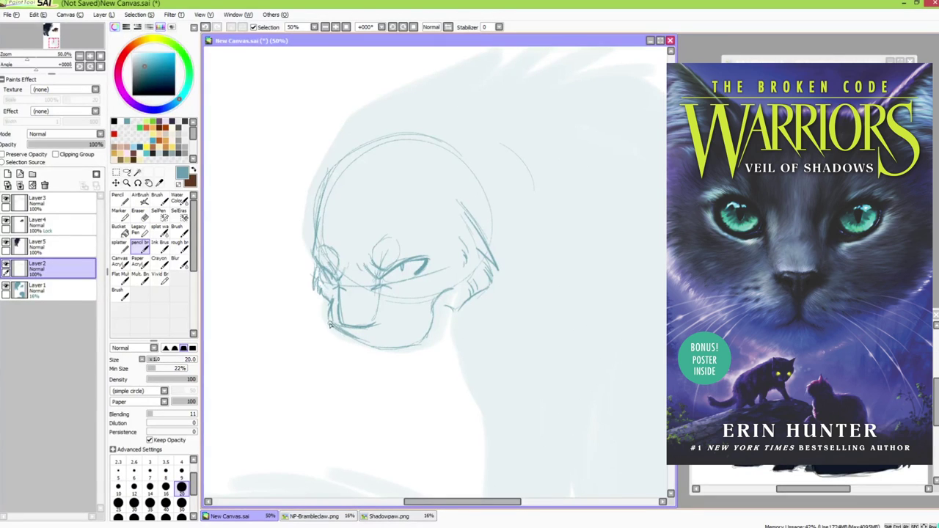
Erase the rough muzzle lines, redraw the muzzle with a long curved mouth line, and add the near eye's pupil
key(e)
drag(362, 340, 411, 309)
key(n)
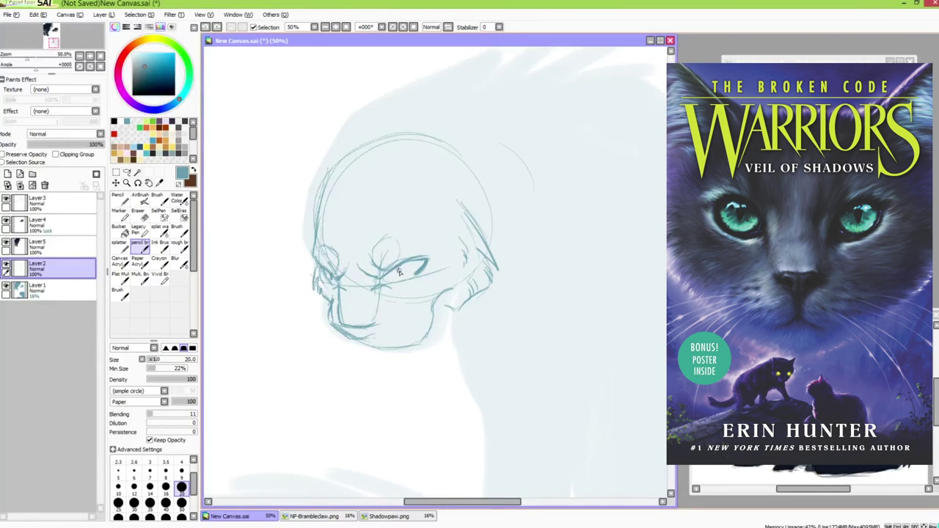
drag(398, 267, 399, 274)
key(e)
mouse_move(371, 336)
mouse_down()
mouse_move(332, 326)
mouse_move(332, 303)
mouse_move(326, 329)
mouse_up()
key(n)
mouse_move(330, 329)
mouse_down()
mouse_move(414, 322)
mouse_move(418, 295)
mouse_move(389, 336)
mouse_up()
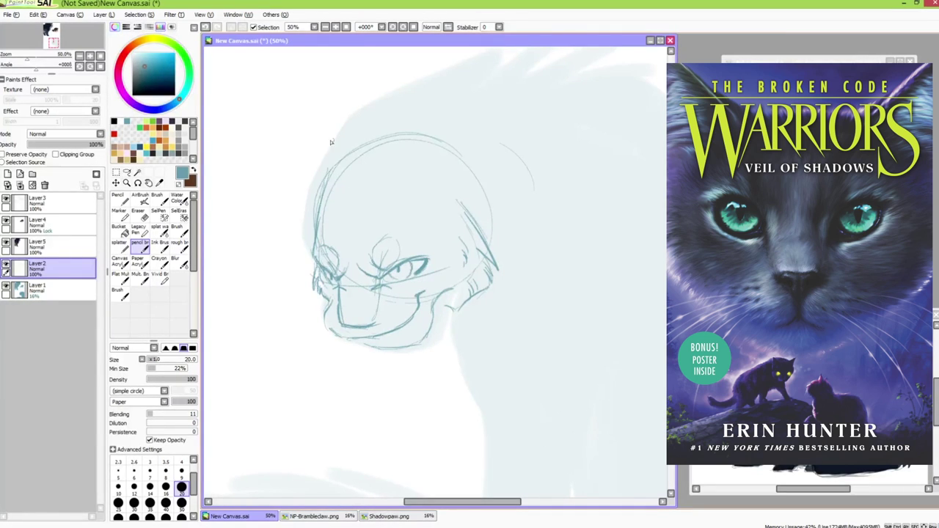
Erase stray lines around the cat's eyes and sketch an oval brow marking above each eye
key(e)
drag(331, 249, 321, 267)
key(n)
key(e)
key(n)
key(e)
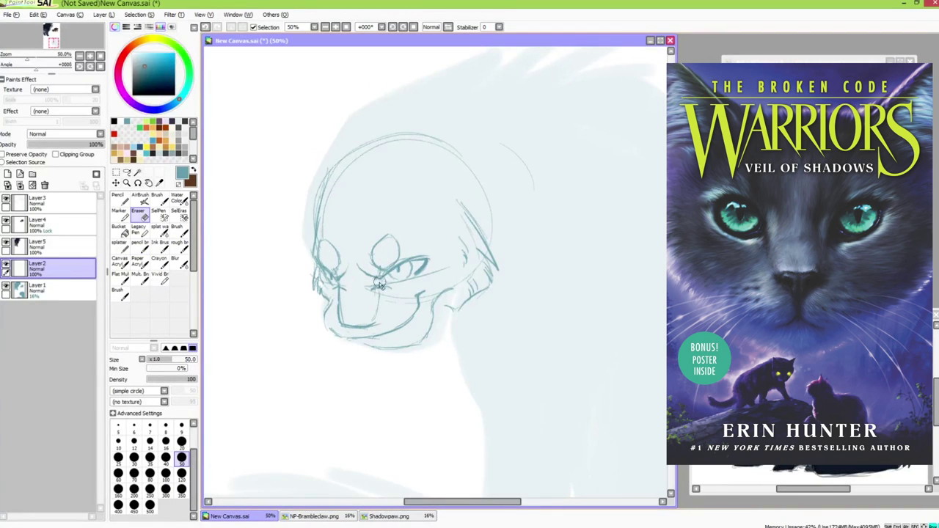
key(n)
key(e)
key(n)
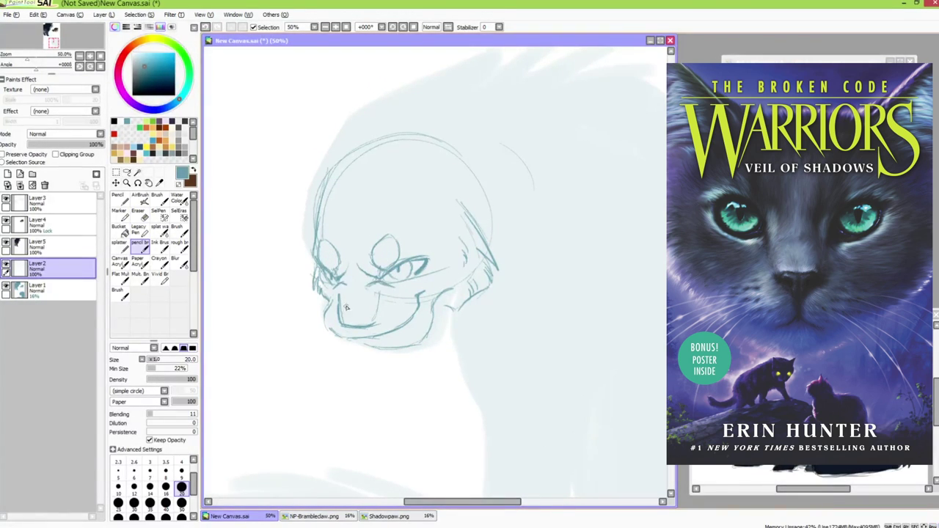
key(e)
key(n)
Add short fur strokes on the forehead and redraw the head contour on the far side of the face
drag(326, 178, 435, 168)
key(ctrl+z)
click(448, 28)
click(448, 27)
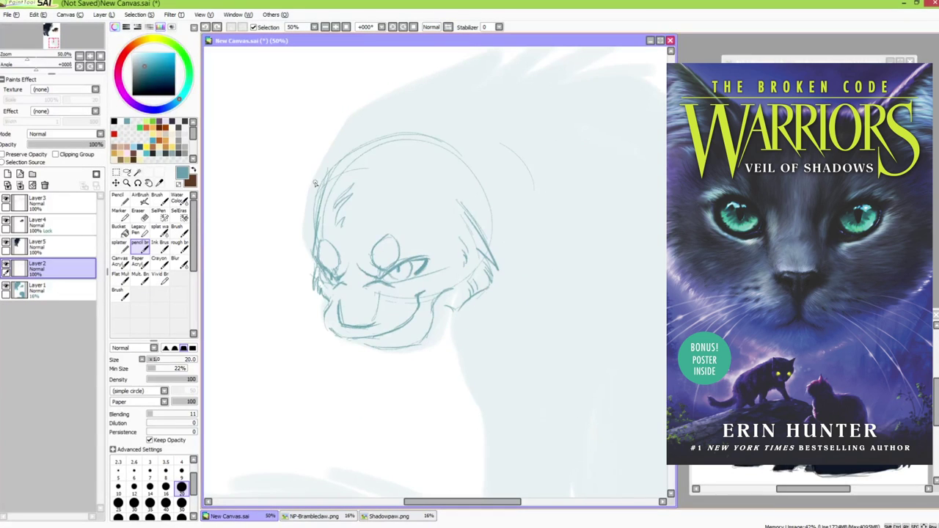
key(e)
drag(316, 182, 314, 254)
key(n)
key(ctrl+z)
key(ctrl+z)
drag(334, 170, 315, 248)
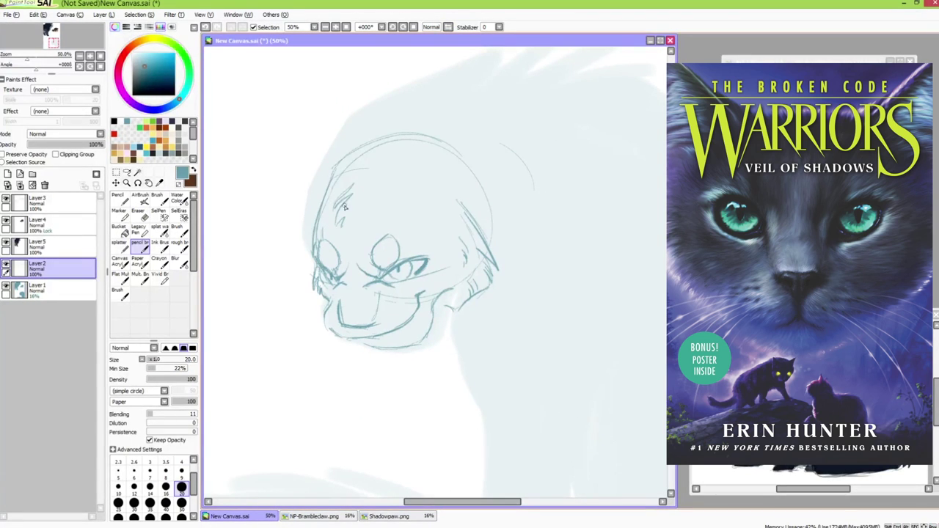
Trim the forehead fur strokes and draw a lower curved contour for the crown of the head
key(e)
mouse_move(345, 207)
mouse_down()
mouse_move(343, 189)
mouse_move(442, 188)
mouse_move(449, 206)
mouse_up()
key(n)
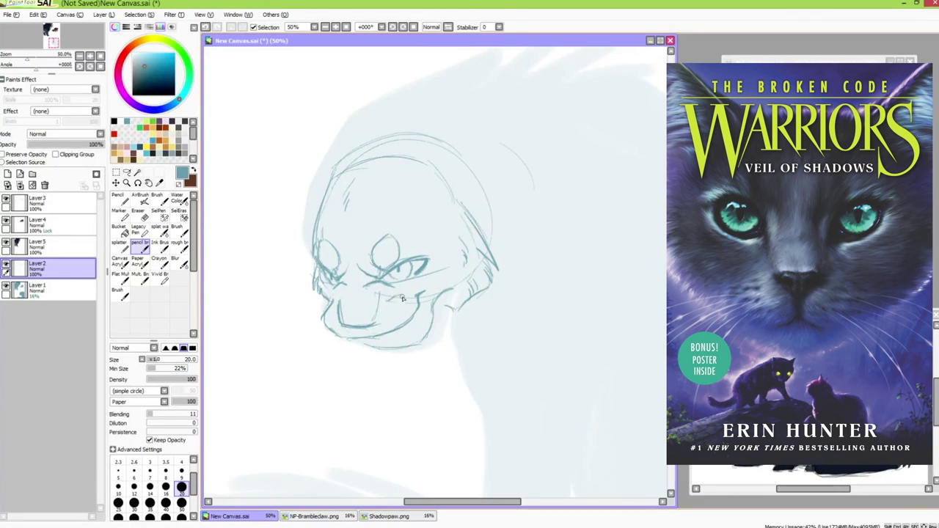
Erase the muzzle's construction lines and sketch the nose and nostrils at its tip
key(e)
mouse_move(342, 302)
mouse_down()
mouse_move(375, 308)
mouse_move(353, 327)
mouse_move(375, 319)
mouse_move(345, 323)
mouse_move(373, 320)
mouse_move(361, 334)
mouse_move(336, 326)
mouse_move(362, 337)
mouse_up()
key(n)
key(e)
key(n)
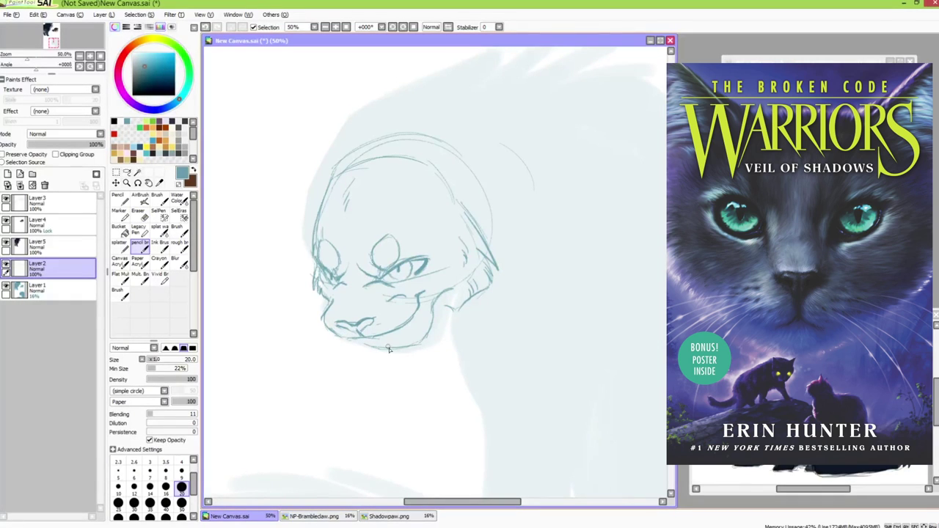
Erase the rough lower jaw and draw the lower lip of a grinning mouth beneath the muzzle
key(e)
drag(444, 290, 400, 347)
key(n)
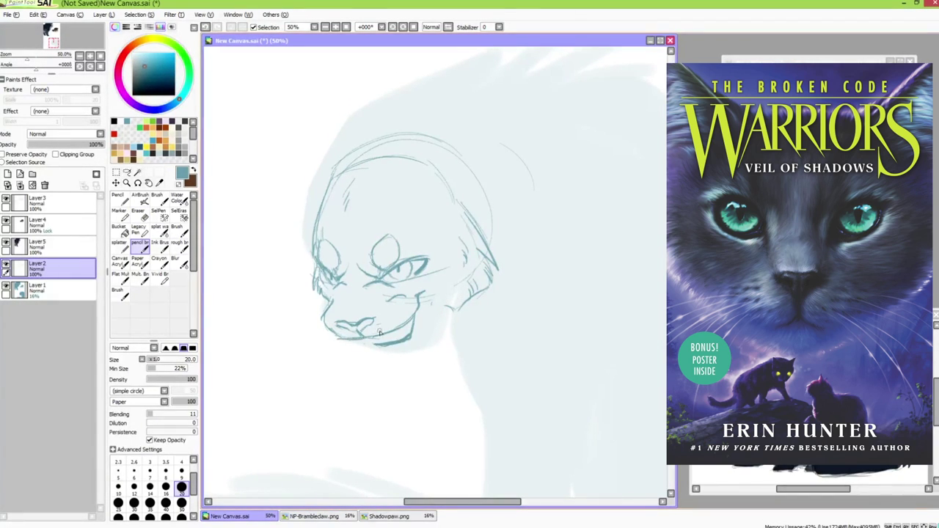
key(e)
drag(336, 341, 350, 344)
key(n)
Clean up the lower lip line and sketch a fang near the corner of the mouth
key(e)
drag(396, 344, 411, 338)
key(n)
mouse_move(417, 342)
mouse_down()
mouse_move(442, 307)
mouse_move(408, 312)
mouse_up()
key(e)
key(n)
scroll(442, 307, up, 2)
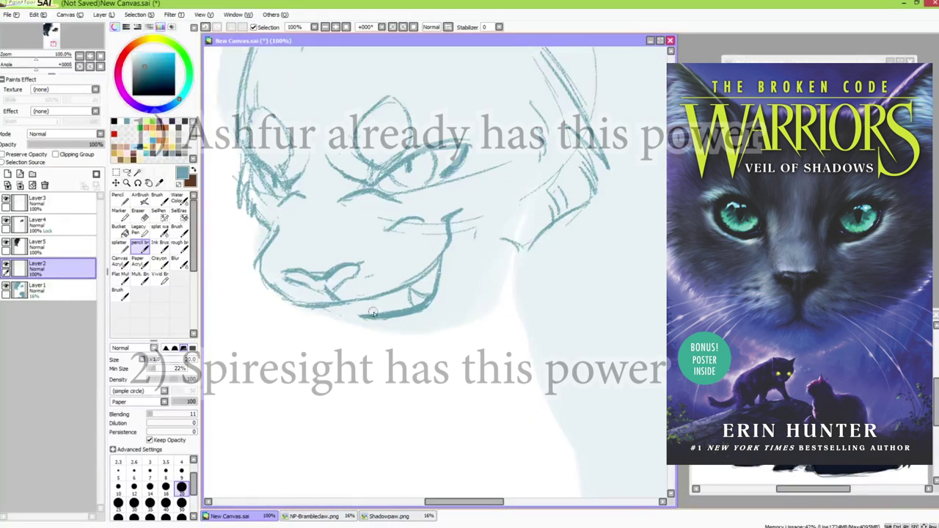
Erase the rough fur and lines around the far eye and redraw its outer edge with darker strokes
key(e)
mouse_move(254, 159)
mouse_down()
mouse_move(277, 176)
mouse_move(285, 157)
mouse_up()
key(n)
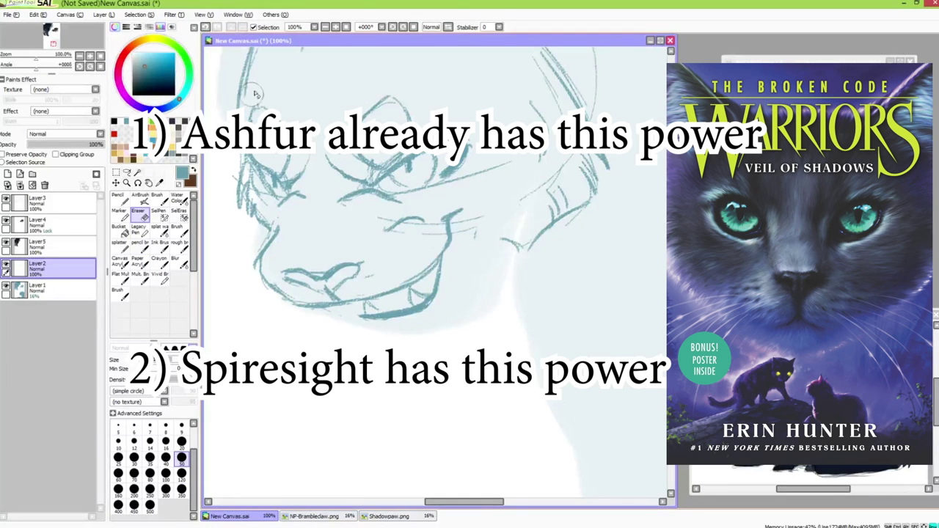
key(e)
mouse_move(269, 195)
mouse_down()
mouse_move(263, 176)
mouse_move(257, 199)
mouse_move(238, 195)
mouse_move(265, 192)
mouse_up()
key(n)
key(e)
key(n)
drag(249, 157, 263, 189)
drag(251, 160, 286, 248)
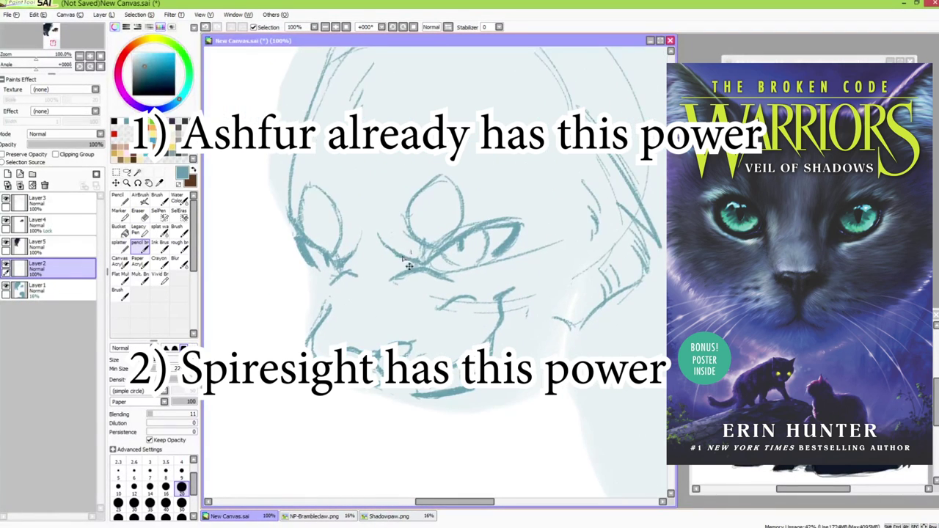
Sketch pointed cheek fur on the far side of the face, redrawing its strokes down toward the muzzle
scroll(403, 257, down, 1)
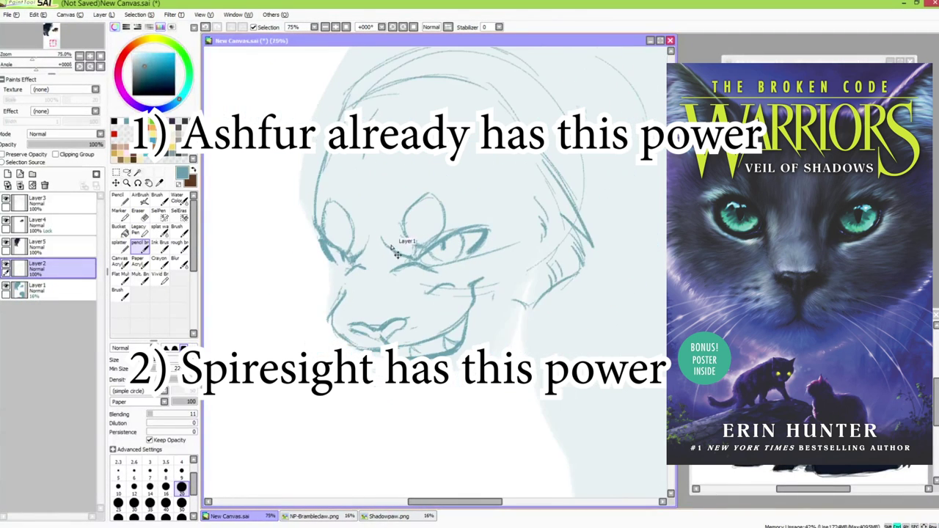
drag(317, 233, 302, 273)
mouse_move(317, 254)
mouse_down()
mouse_move(304, 297)
mouse_move(331, 314)
mouse_move(317, 276)
mouse_up()
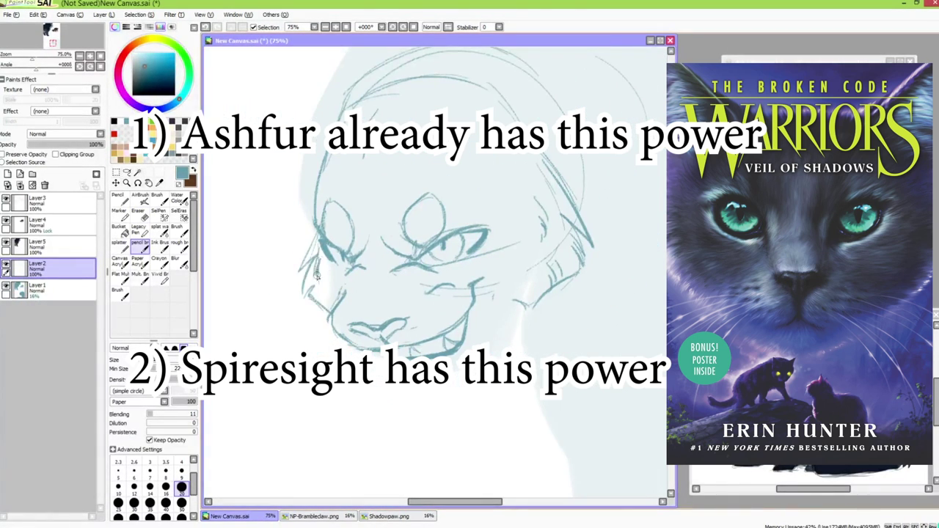
key(ctrl+z)
drag(321, 241, 328, 317)
key(e)
drag(307, 260, 319, 273)
key(n)
drag(316, 229, 304, 252)
drag(313, 250, 317, 272)
mouse_move(311, 214)
mouse_down()
mouse_move(284, 260)
mouse_move(293, 256)
mouse_up()
mouse_move(292, 270)
mouse_down()
mouse_move(287, 292)
mouse_move(292, 286)
mouse_move(329, 323)
mouse_up()
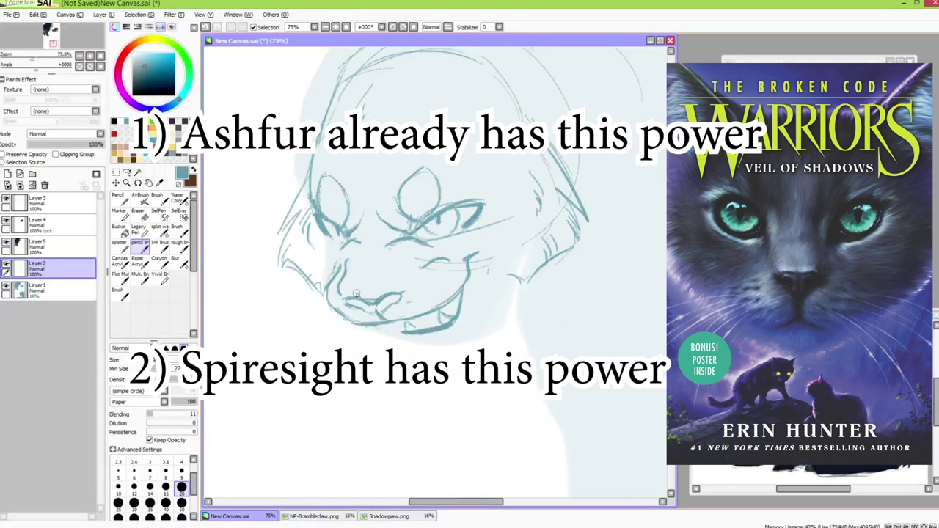
Refine the nose and fill the open mouth with small pointed teeth, undoing strokes that do not fit
key(e)
mouse_move(357, 284)
mouse_down()
mouse_move(382, 306)
mouse_move(412, 299)
mouse_up()
key(e)
key(ctrl+z)
mouse_move(380, 325)
mouse_down()
mouse_move(438, 321)
mouse_move(417, 329)
mouse_up()
key(ctrl+z)
drag(416, 328, 431, 323)
key(ctrl+z)
mouse_move(431, 324)
mouse_down()
mouse_move(439, 322)
mouse_move(413, 332)
mouse_up()
key(ctrl+z)
key(ctrl+z)
key(ctrl+z)
drag(455, 302, 454, 320)
drag(413, 268, 419, 296)
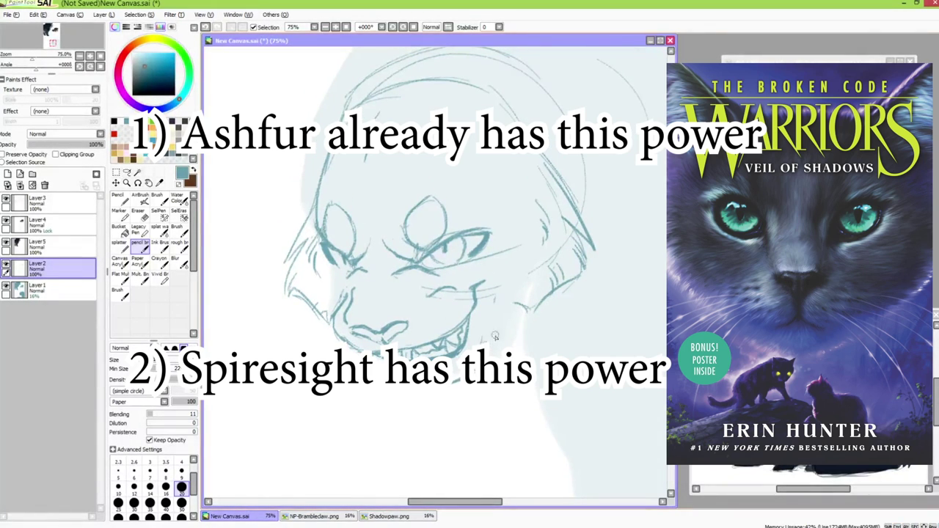
Sketch the rounded lower jaw and chin beneath the toothy mouth
key(e)
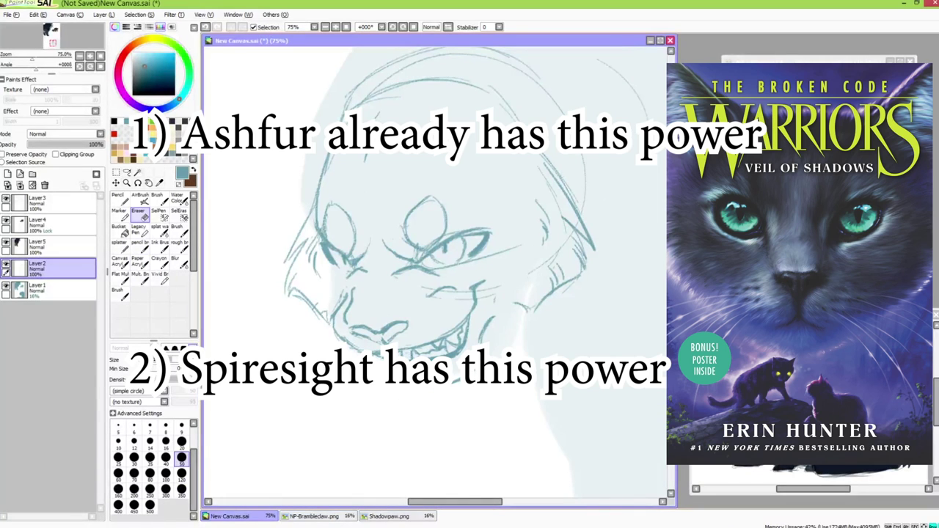
key(n)
drag(453, 283, 460, 336)
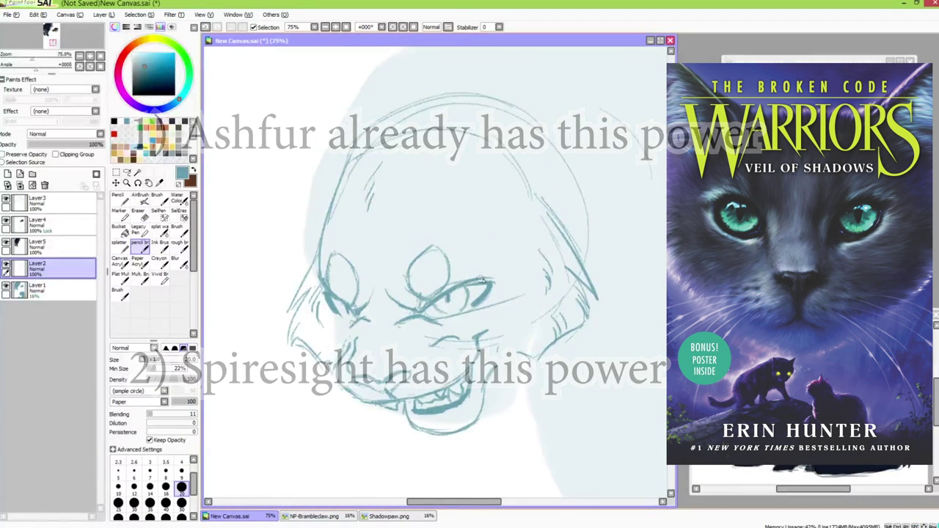
Sketch the long, swept-back near ear and the narrower pointed far ear above the head
drag(488, 89, 491, 140)
mouse_move(440, 224)
mouse_down()
mouse_move(611, 124)
mouse_move(657, 119)
mouse_move(559, 285)
mouse_up()
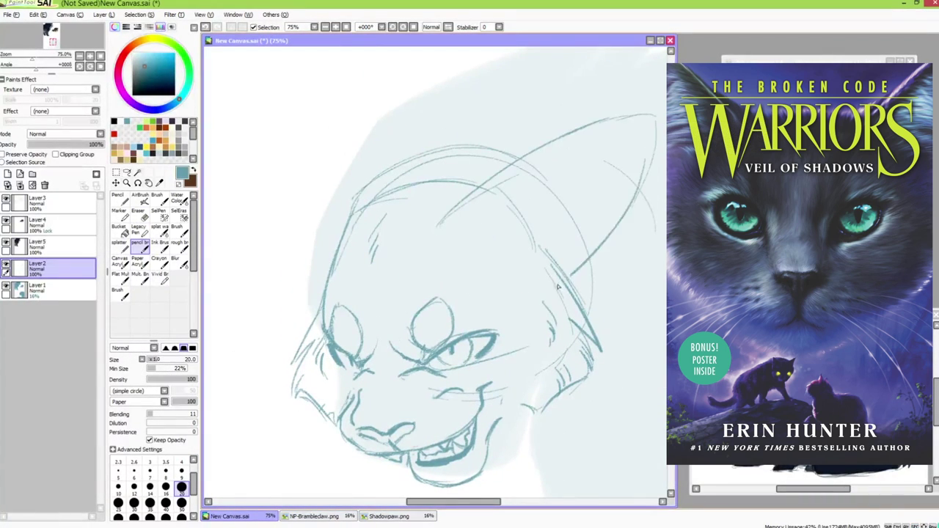
mouse_move(327, 279)
mouse_down()
mouse_move(353, 173)
mouse_move(465, 62)
mouse_up()
drag(466, 67, 449, 163)
mouse_move(415, 103)
mouse_down()
mouse_move(322, 296)
mouse_move(360, 196)
mouse_up()
drag(352, 272, 404, 202)
drag(384, 239, 421, 176)
drag(411, 214, 450, 136)
drag(429, 230, 459, 173)
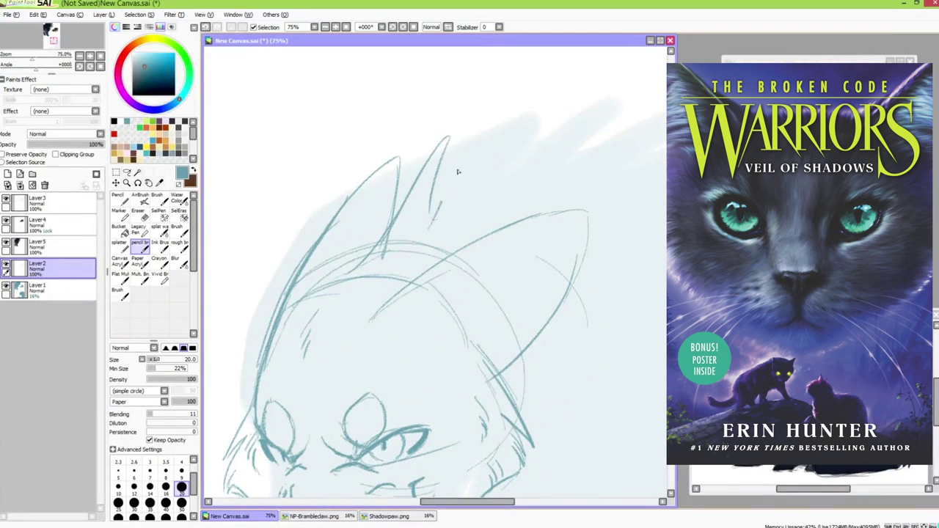
Undo the extra strokes behind the far ear and sketch jagged mane tufts along the back of the neck
key(ctrl+z)
key(ctrl+z)
key(ctrl+z)
key(ctrl+z)
mouse_move(338, 278)
mouse_down()
mouse_move(362, 228)
mouse_move(446, 135)
mouse_move(361, 275)
mouse_move(483, 125)
mouse_up()
key(ctrl+z)
key(ctrl+z)
mouse_move(483, 125)
mouse_down()
mouse_move(563, 122)
mouse_move(639, 154)
mouse_up()
drag(632, 218, 500, 211)
mouse_move(498, 149)
mouse_down()
mouse_move(526, 161)
mouse_move(532, 190)
mouse_move(551, 137)
mouse_up()
key(ctrl+z)
key(ctrl+z)
drag(552, 137, 511, 170)
drag(511, 171, 580, 150)
drag(580, 149, 544, 196)
Rework the near ear, undoing the trial inner lines and strengthening its upper edge with a darker stroke
drag(512, 240, 500, 176)
drag(448, 131, 598, 222)
mouse_move(493, 313)
mouse_down()
mouse_move(533, 264)
mouse_move(532, 245)
mouse_move(606, 290)
mouse_up()
key(ctrl+z)
drag(475, 132, 430, 247)
key(ctrl+z)
drag(523, 119, 429, 256)
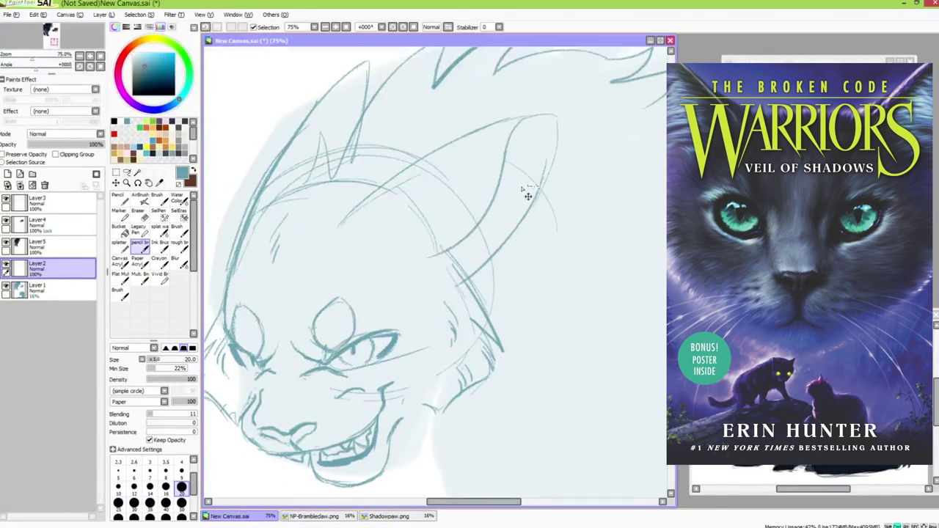
key(ctrl+z)
drag(526, 193, 554, 212)
drag(382, 224, 543, 151)
key(ctrl+z)
mouse_move(383, 223)
mouse_down()
mouse_move(569, 137)
mouse_move(584, 180)
mouse_move(510, 272)
mouse_up()
Reshape the far ear with a softer tip and erase the old tip, base and crown guidelines
drag(328, 143, 394, 87)
drag(397, 97, 389, 129)
key(e)
drag(396, 78, 400, 91)
drag(293, 190, 275, 239)
key(n)
drag(378, 93, 396, 110)
key(e)
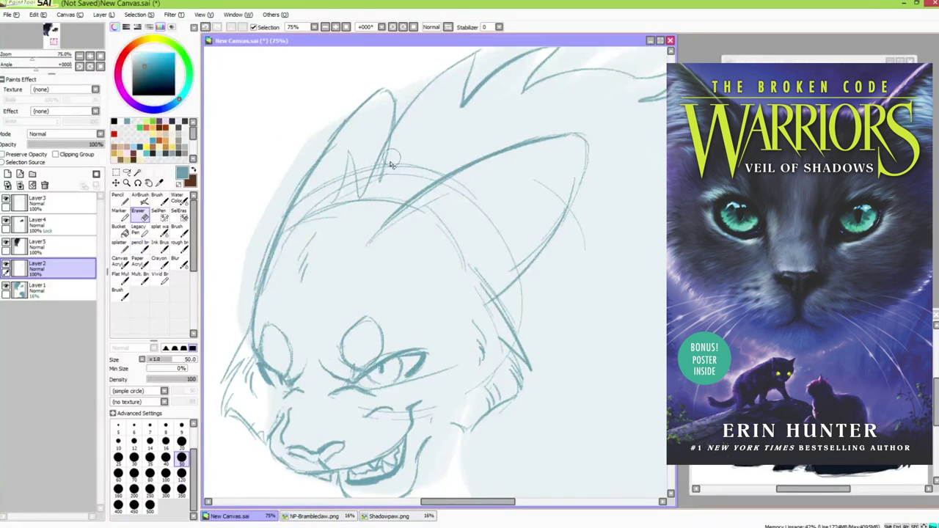
drag(392, 155, 382, 180)
drag(396, 166, 436, 170)
key(n)
Sketch pointed fur tufts at the base of the far ear and redraw the jagged forehead fur mark
drag(315, 193, 325, 214)
drag(325, 213, 368, 176)
key(e)
key(n)
drag(396, 116, 357, 185)
key(e)
drag(389, 137, 377, 155)
drag(338, 190, 299, 264)
key(n)
mouse_move(300, 264)
mouse_down()
mouse_move(302, 279)
mouse_move(310, 268)
mouse_move(371, 264)
mouse_up()
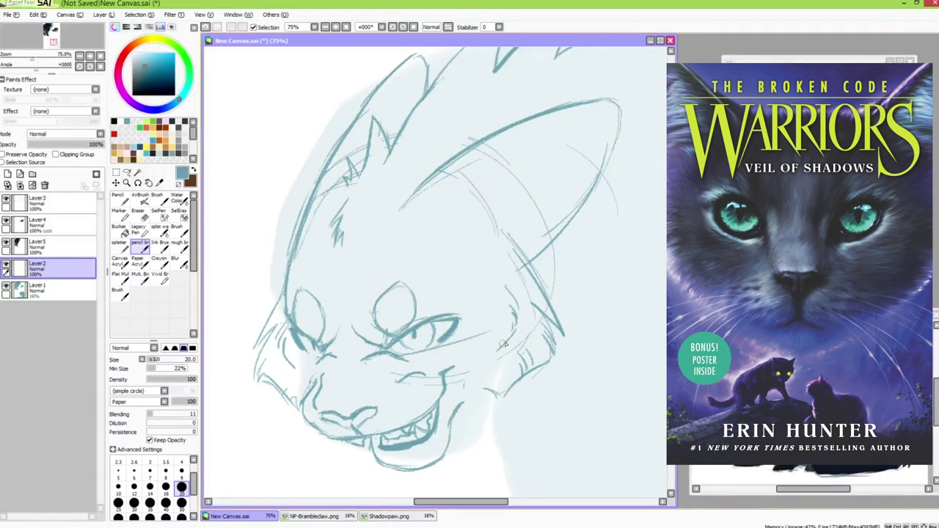
Erase the guideline across the near cheek and clean up the lines around the near eye and muzzle
key(e)
mouse_move(470, 338)
mouse_down()
mouse_move(434, 357)
mouse_move(455, 388)
mouse_move(455, 365)
mouse_up()
key(n)
key(e)
key(n)
key(e)
key(n)
drag(392, 388, 414, 329)
key(e)
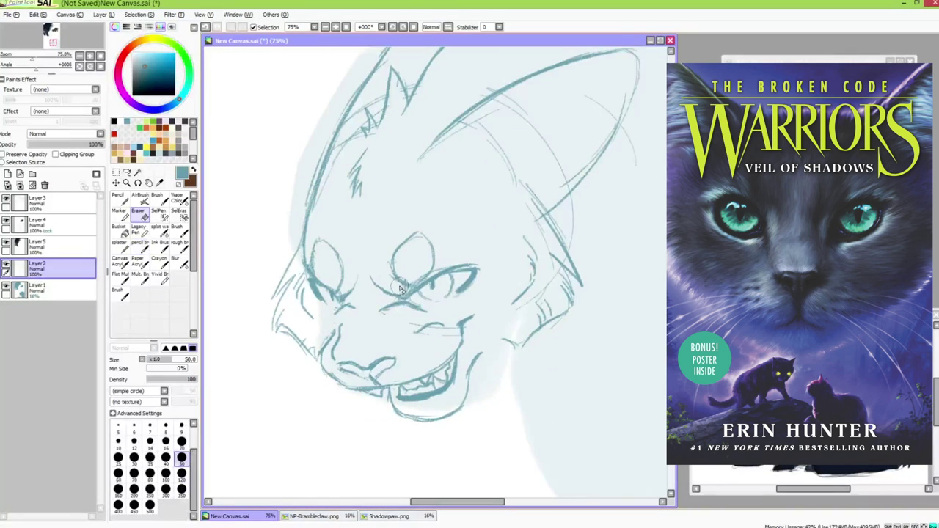
key(n)
mouse_move(546, 238)
mouse_down()
mouse_move(493, 329)
mouse_move(502, 302)
mouse_up()
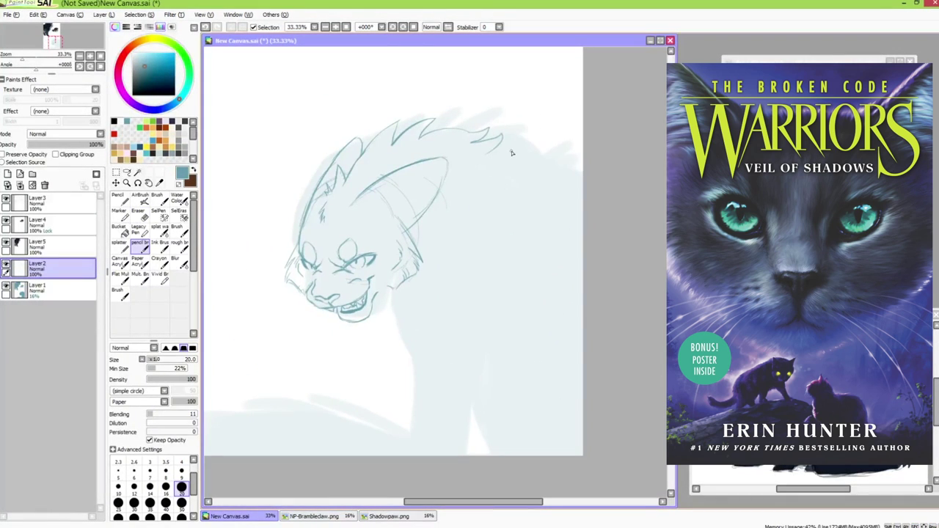
Sketch spiky fur tufts along the upper back, following the pale silhouette
mouse_move(513, 135)
mouse_down()
mouse_move(566, 157)
mouse_move(532, 159)
mouse_move(587, 166)
mouse_up()
key(ctrl+z)
key(ctrl+z)
Sketch the front of the neck below the cheek fur and a shaggy fur line down the foreleg's rear edge
mouse_move(431, 215)
mouse_down()
mouse_move(400, 304)
mouse_move(411, 358)
mouse_up()
key(ctrl+z)
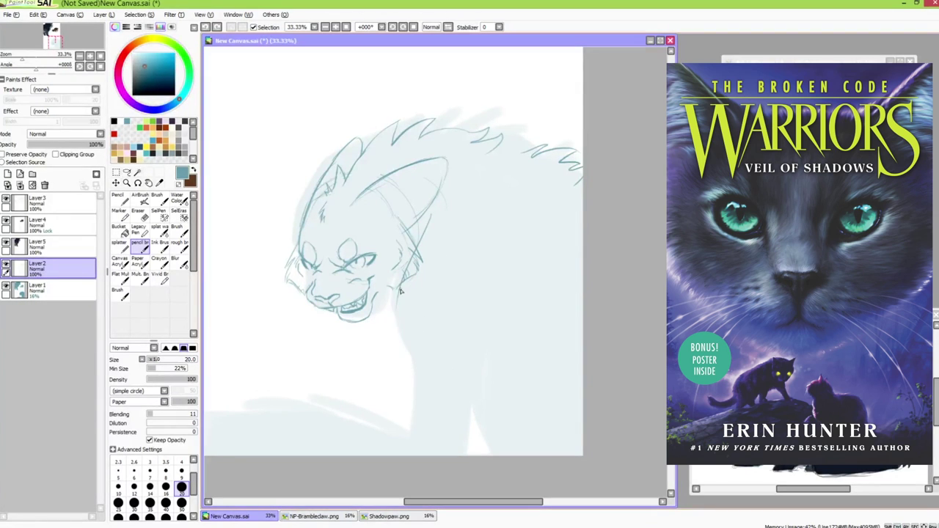
drag(401, 287, 408, 350)
key(ctrl+z)
drag(400, 286, 412, 344)
drag(496, 354, 463, 448)
drag(492, 359, 504, 332)
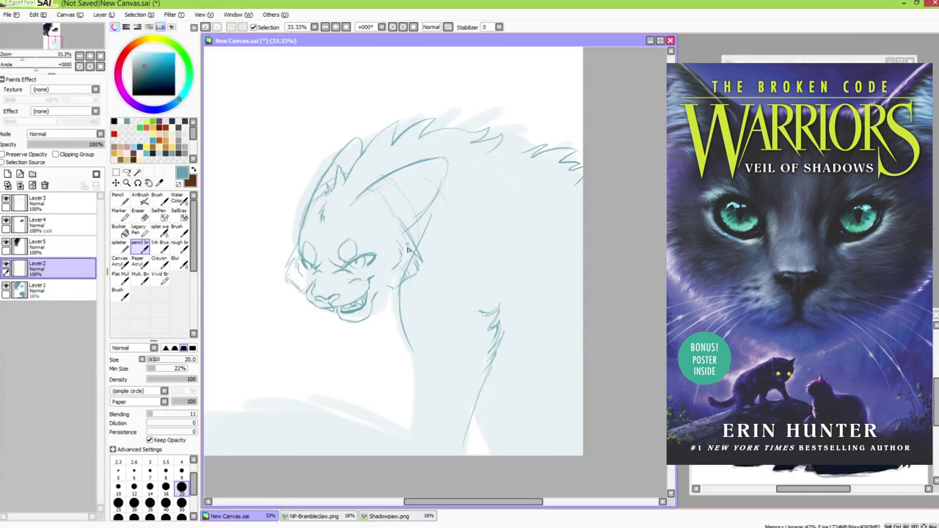
Extend the front edge of the standing cat's foreleg down to the canvas edge
key(e)
key(e)
drag(412, 363, 415, 432)
drag(377, 311, 453, 237)
Sketch the spiky fur outline along the low foreground body and a short shoulder line on the standing cat
drag(529, 381, 422, 318)
mouse_move(423, 318)
mouse_down()
mouse_move(452, 355)
mouse_move(327, 310)
mouse_move(354, 333)
mouse_up()
drag(354, 333, 257, 336)
mouse_move(268, 351)
mouse_down()
mouse_move(340, 330)
mouse_move(288, 359)
mouse_up()
drag(348, 406, 325, 418)
drag(596, 217, 430, 259)
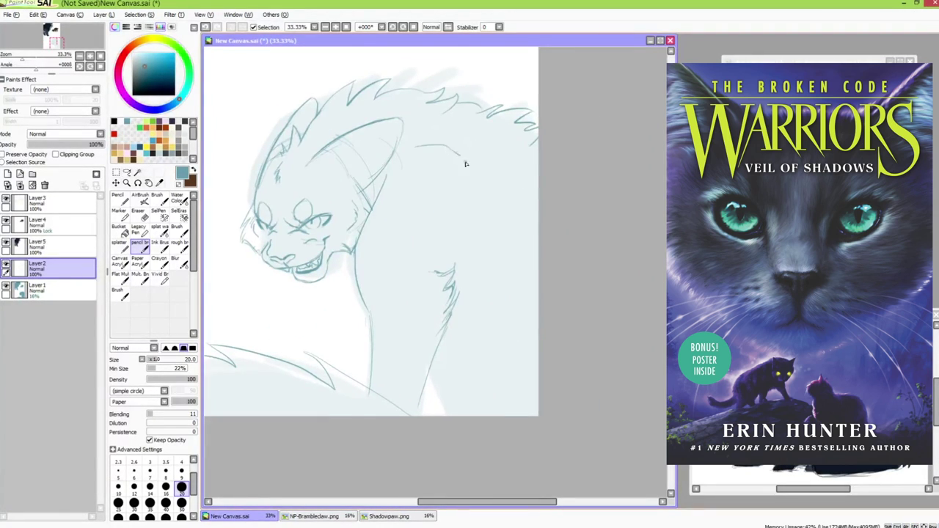
Sketch the belly line, the hind leg's edge and a few fur tufts behind the standing cat's foreleg
drag(531, 199, 456, 360)
key(ctrl+z)
drag(539, 348, 488, 379)
key(ctrl+z)
mouse_move(488, 379)
mouse_down()
mouse_move(518, 381)
mouse_move(464, 400)
mouse_up()
drag(464, 401, 505, 451)
key(ctrl+z)
mouse_move(490, 337)
mouse_down()
mouse_move(541, 334)
mouse_move(497, 424)
mouse_up()
key(ctrl+z)
drag(557, 299, 512, 408)
key(ctrl+z)
drag(547, 328, 497, 416)
key(ctrl+z)
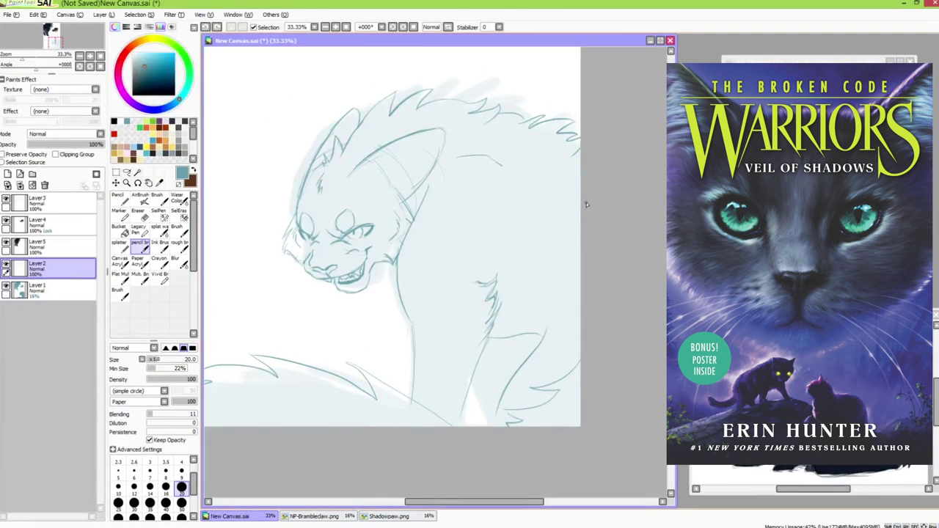
Strengthen the rear edge of the foreleg and rework the line at the throat
mouse_move(491, 320)
mouse_down()
mouse_move(598, 317)
mouse_move(597, 293)
mouse_up()
scroll(524, 295, down, 2)
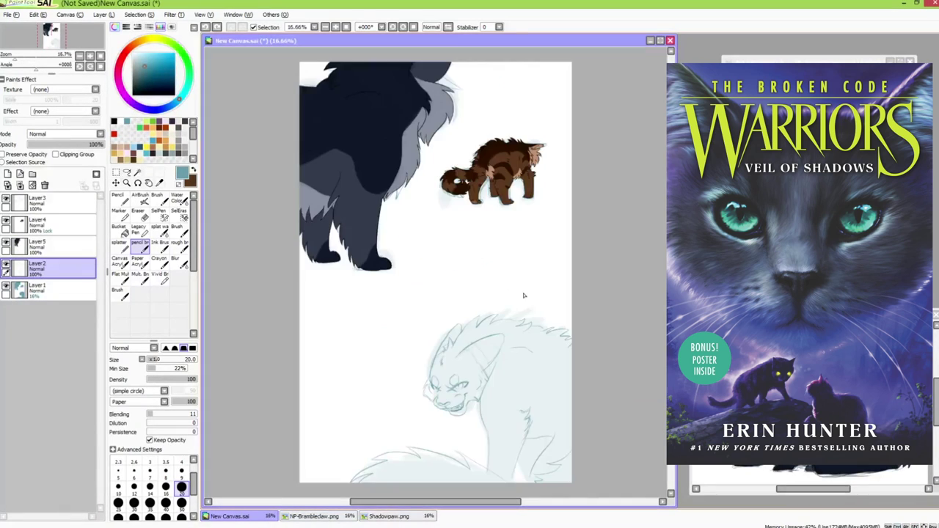
scroll(529, 334, up, 2)
key(e)
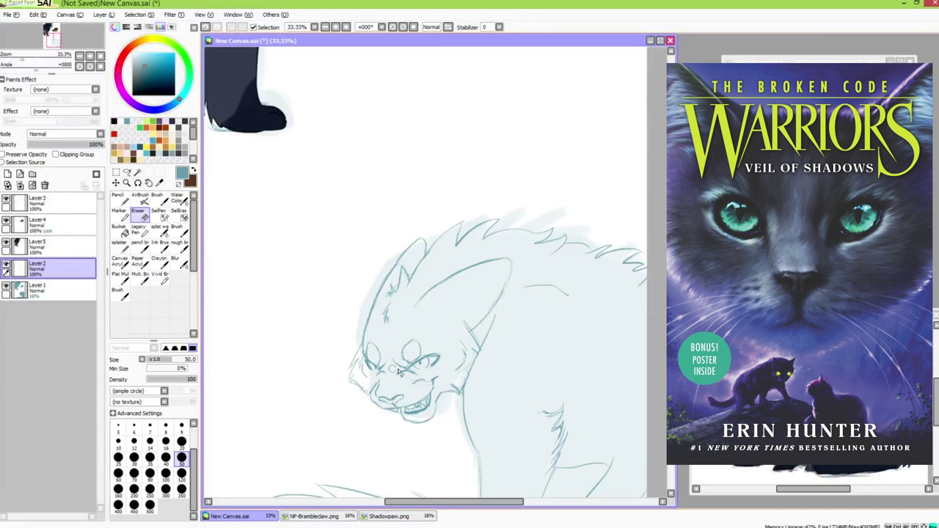
key(b)
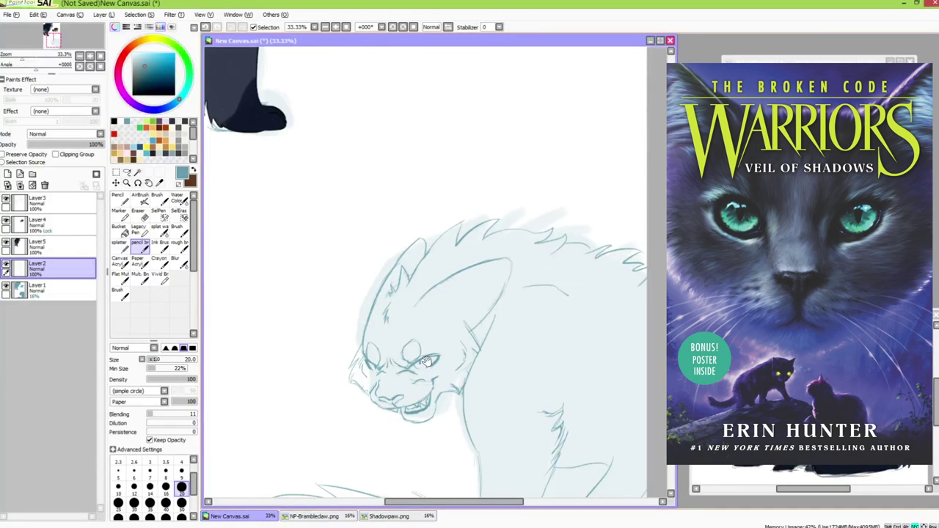
mouse_move(476, 450)
mouse_down()
mouse_move(504, 304)
mouse_move(492, 337)
mouse_up()
mouse_move(550, 371)
mouse_down()
mouse_move(513, 359)
mouse_move(506, 428)
mouse_up()
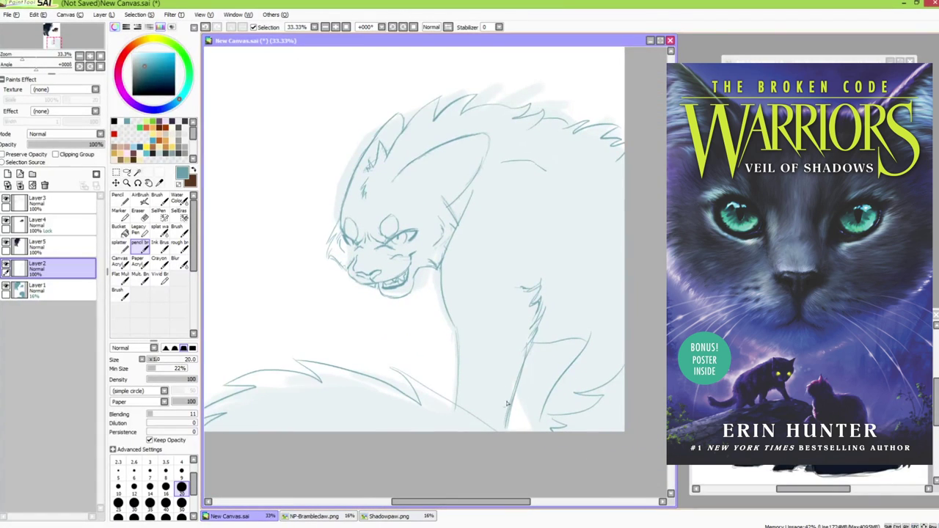
mouse_move(440, 266)
mouse_down()
mouse_move(456, 338)
mouse_move(444, 280)
mouse_up()
Clean up the chest line, darken the foreleg's front edge and add a short stroke beneath the belly
key(e)
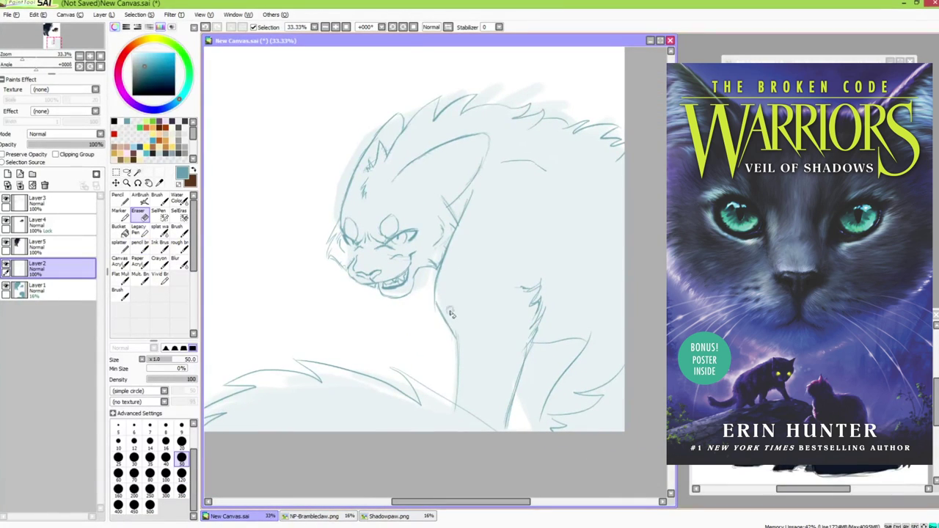
key(b)
drag(456, 336, 457, 403)
drag(562, 340, 569, 361)
drag(596, 249, 604, 298)
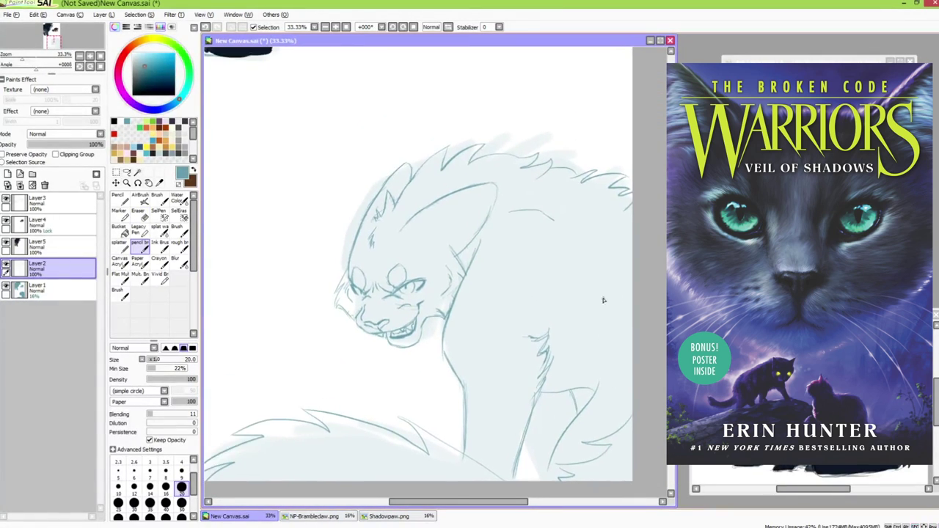
Redraw the foreground body's fur line up to the foreleg and add small fur tufts on the standing cat's flank
scroll(606, 298, down, 2)
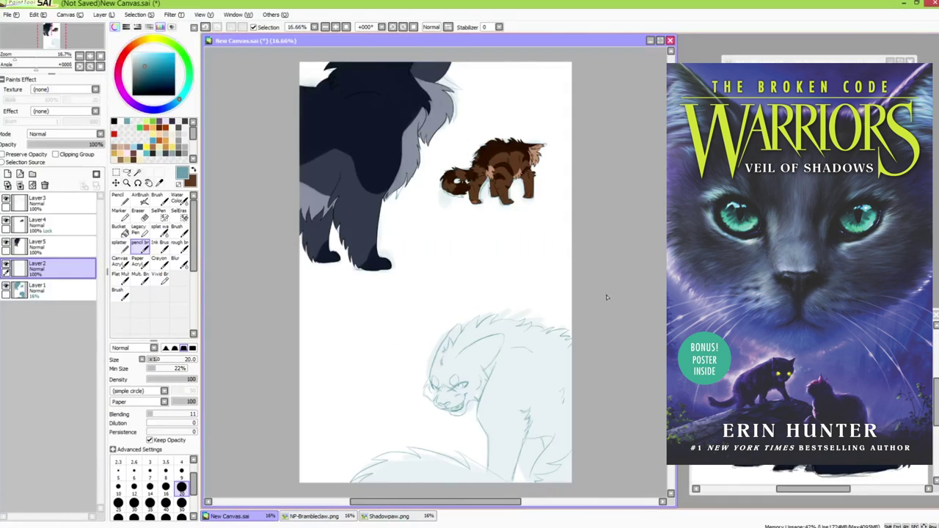
scroll(509, 434, up, 2)
drag(496, 406, 436, 244)
drag(346, 308, 432, 358)
mouse_move(426, 337)
mouse_down()
mouse_move(461, 380)
mouse_move(436, 362)
mouse_up()
key(e)
key(n)
drag(340, 306, 392, 337)
mouse_move(347, 367)
mouse_down()
mouse_move(455, 346)
mouse_move(417, 355)
mouse_up()
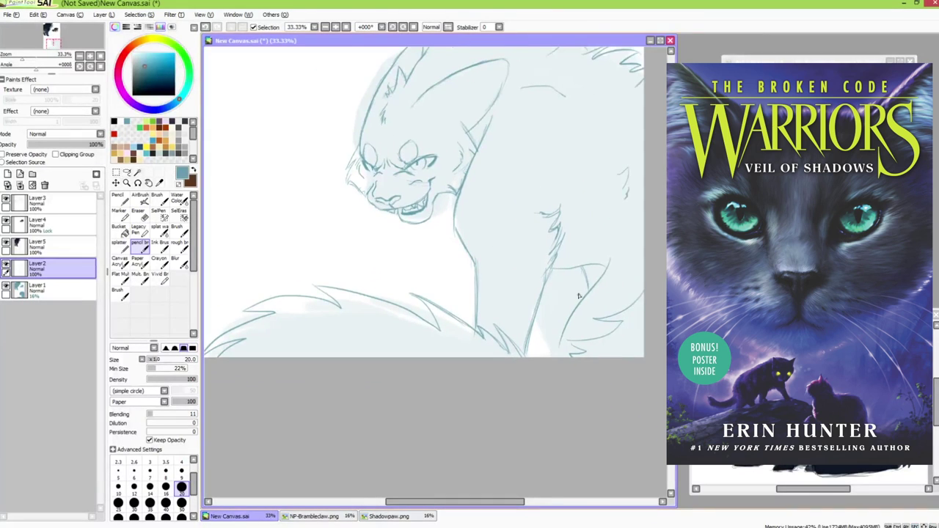
drag(579, 296, 556, 325)
scroll(555, 325, down, 2)
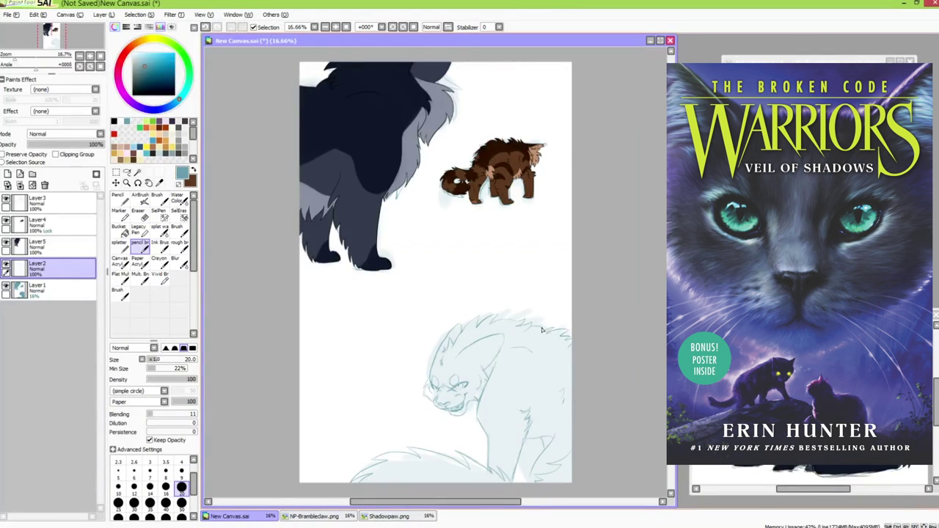
key(alt+Tab)
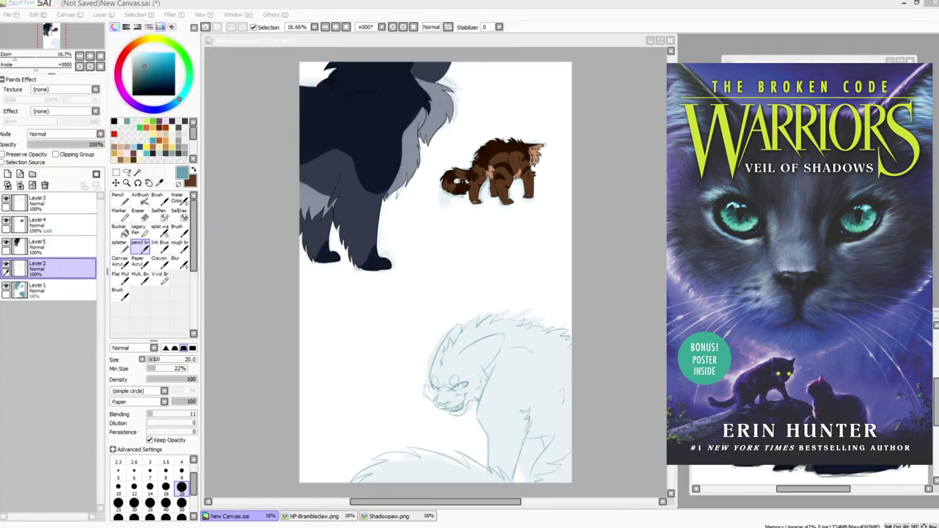
click(581, 41)
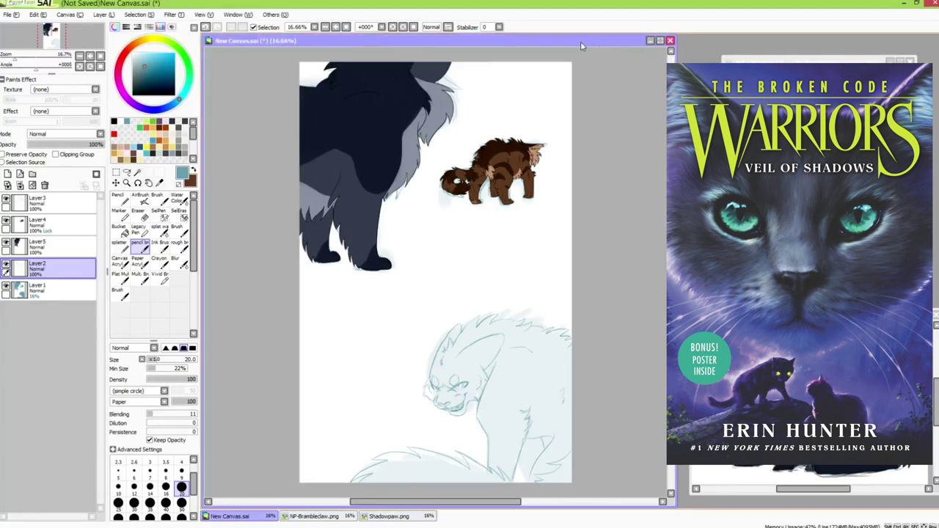
Erase and redraw the lower lip and chin of the snarling mouth and tidy the jaw line towards the cheek
mouse_move(425, 419)
mouse_down()
mouse_move(417, 341)
mouse_move(553, 277)
mouse_up()
scroll(416, 341, up, 5)
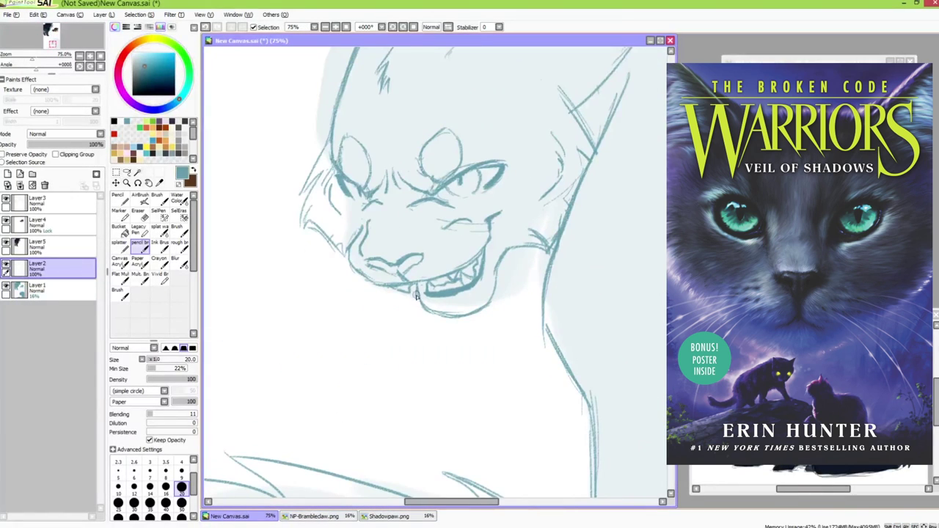
key(e)
drag(417, 296, 490, 294)
key(e)
mouse_move(417, 294)
mouse_down()
mouse_move(446, 322)
mouse_move(488, 311)
mouse_up()
drag(497, 273, 486, 314)
mouse_move(450, 322)
mouse_down()
mouse_move(498, 296)
mouse_move(493, 319)
mouse_up()
key(e)
key(e)
drag(517, 249, 499, 269)
drag(541, 188, 552, 221)
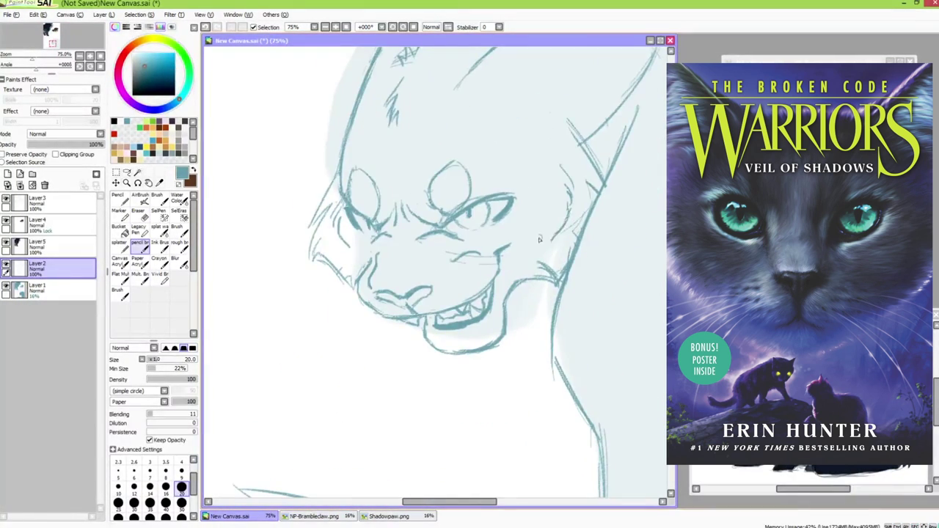
Redraw the neck and chest line down into the foreleg as a smoother curve
scroll(535, 310, down, 3)
mouse_move(440, 219)
mouse_down()
mouse_move(461, 280)
mouse_move(464, 339)
mouse_up()
key(ctrl+z)
drag(536, 251, 512, 354)
key(e)
drag(527, 276, 508, 348)
key(e)
Rework the muzzle contour below the near eye and touch up the far cheek's lower edge
scroll(386, 183, up, 3)
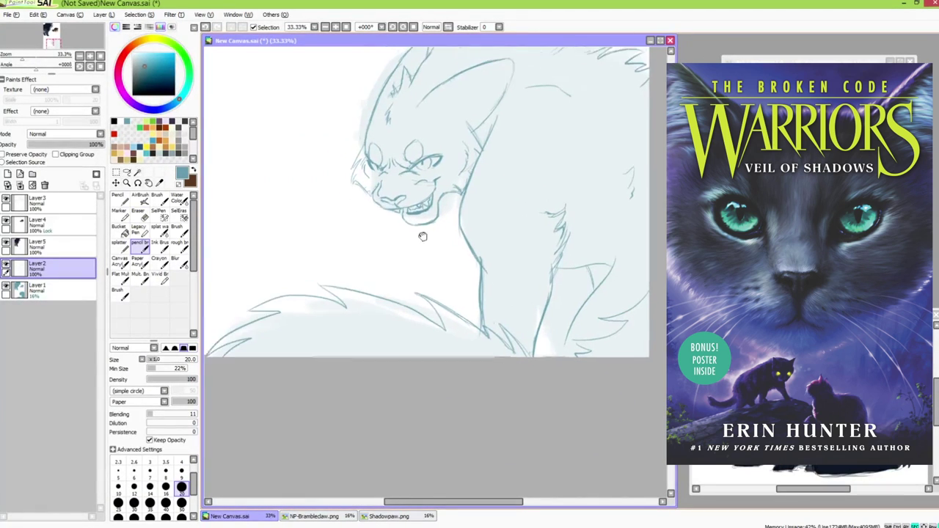
key(e)
drag(446, 278, 373, 276)
key(e)
key(e)
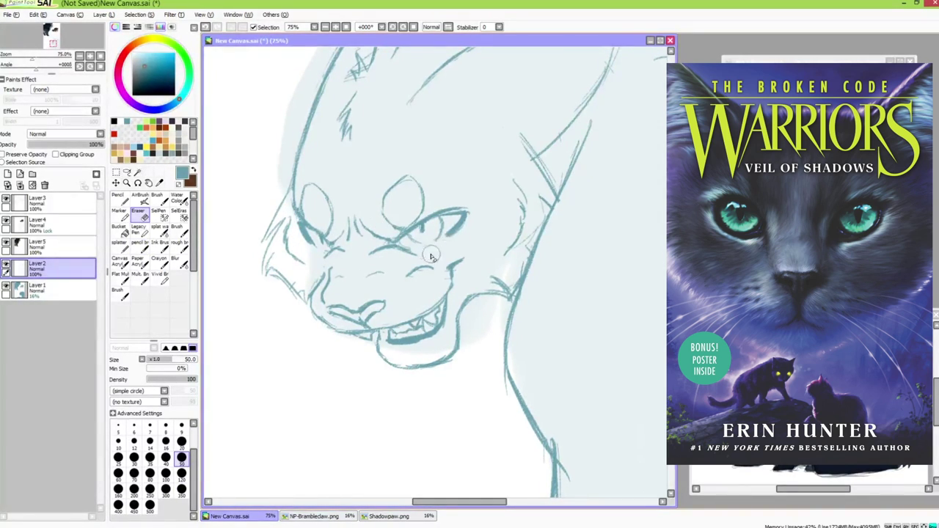
key(e)
key(e)
key(e)
mouse_move(296, 285)
mouse_down()
mouse_move(276, 277)
mouse_move(310, 300)
mouse_up()
Strengthen the near ear's rear edge and give its tip a small fur tuft
drag(453, 94, 440, 195)
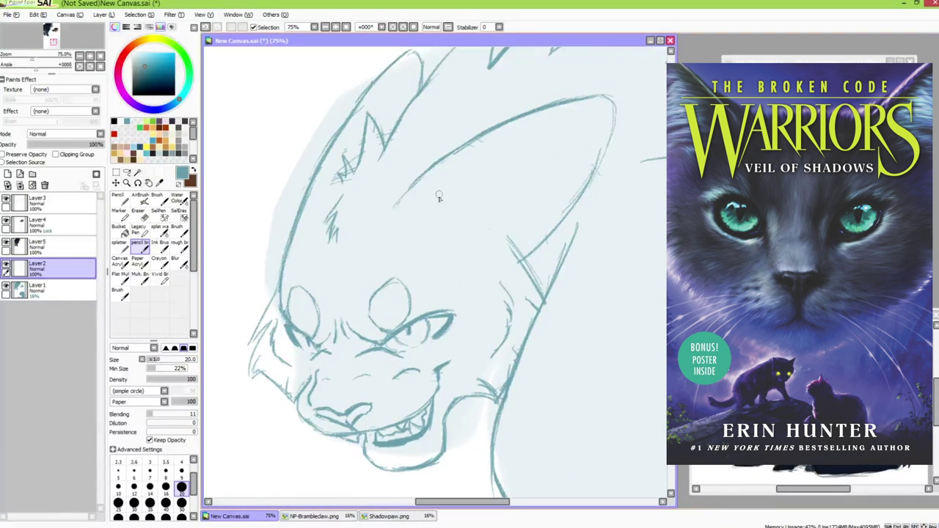
key(e)
key(e)
drag(578, 102, 611, 94)
mouse_move(604, 99)
mouse_down()
mouse_move(614, 128)
mouse_move(526, 258)
mouse_up()
Redraw the far ear's tip and inner edge and rework the jagged fur at its base
mouse_move(405, 53)
mouse_down()
mouse_move(415, 115)
mouse_move(433, 141)
mouse_up()
key(e)
key(e)
drag(356, 144, 363, 90)
key(e)
drag(355, 175, 353, 189)
key(e)
key(e)
drag(395, 126, 366, 166)
key(e)
key(e)
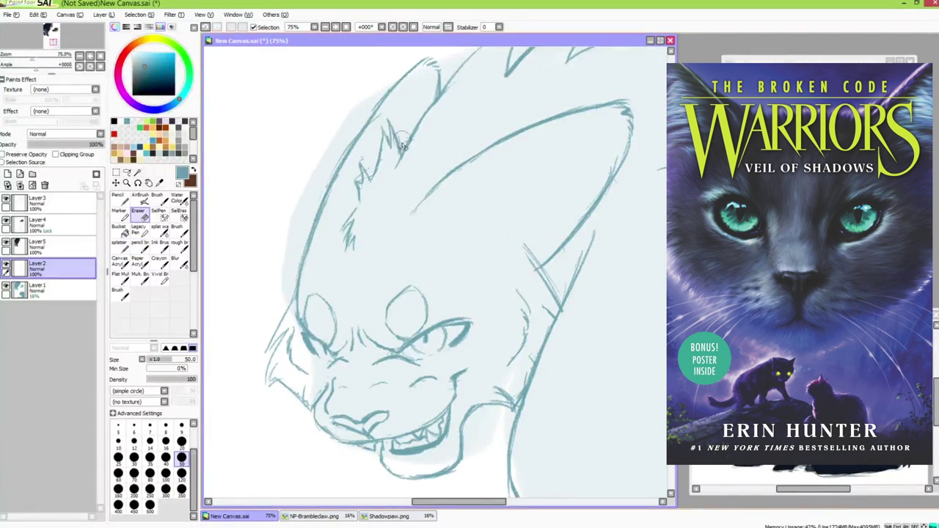
Clean up the fur tufts inside the far ear and redraw the first mane spikes behind it
drag(408, 134, 397, 152)
key(e)
mouse_move(408, 151)
mouse_down()
mouse_move(340, 271)
mouse_move(453, 138)
mouse_up()
mouse_move(450, 140)
mouse_down()
mouse_move(437, 197)
mouse_move(433, 153)
mouse_up()
key(e)
key(e)
mouse_move(427, 157)
mouse_down()
mouse_move(455, 138)
mouse_move(438, 196)
mouse_up()
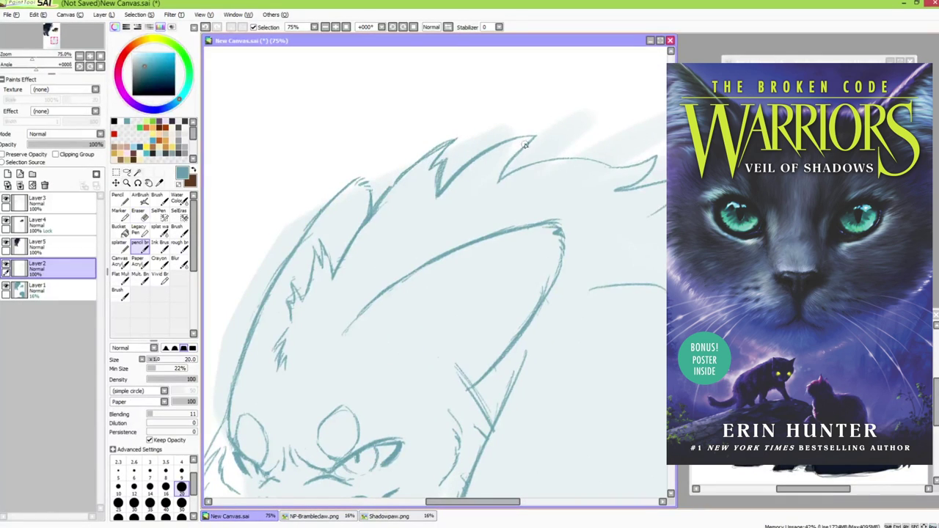
drag(617, 170, 521, 140)
Touch up the lines around the nose and upper lip, undoing the last stroke
mouse_move(499, 130)
mouse_down()
mouse_move(531, 131)
mouse_move(519, 140)
mouse_up()
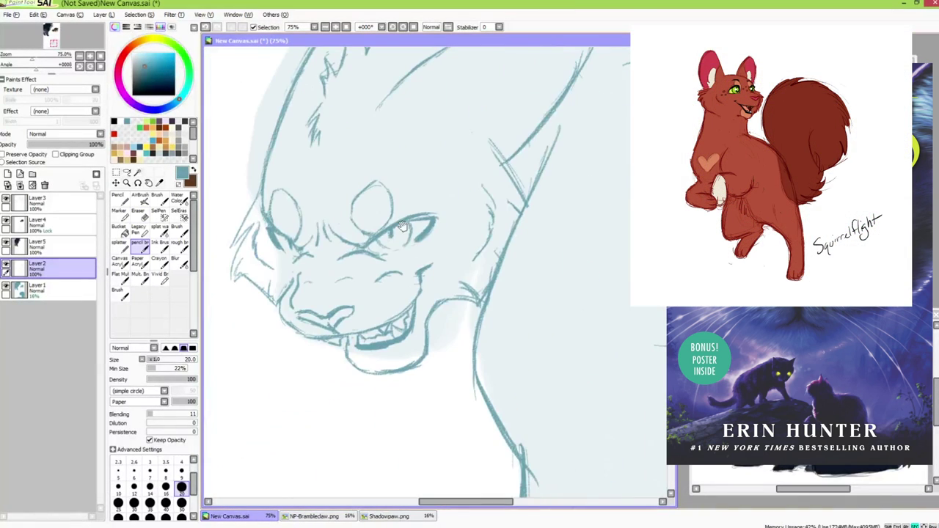
key(e)
mouse_move(302, 330)
mouse_down()
mouse_move(307, 342)
mouse_move(324, 334)
mouse_up()
key(e)
drag(295, 329, 321, 339)
key(ctrl+z)
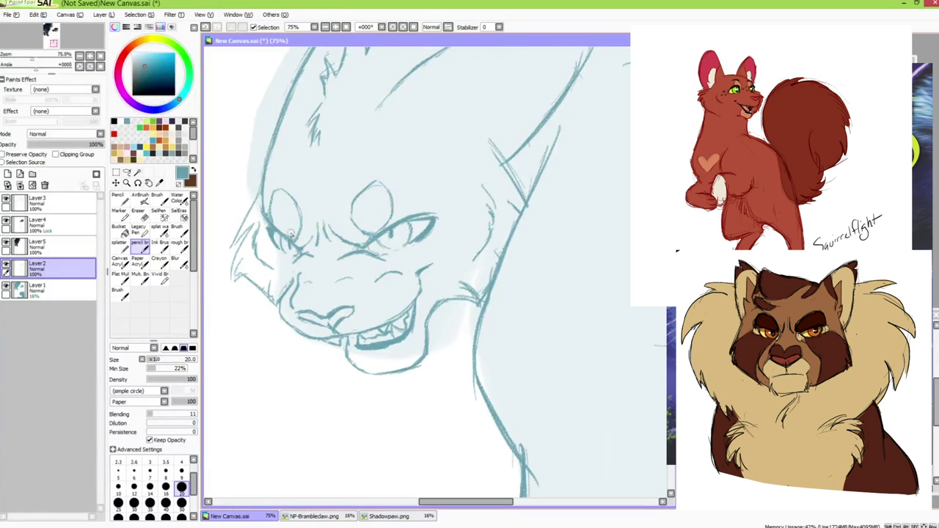
Reshape the oval brow marks above both eyes so they end in pointed tips
key(e)
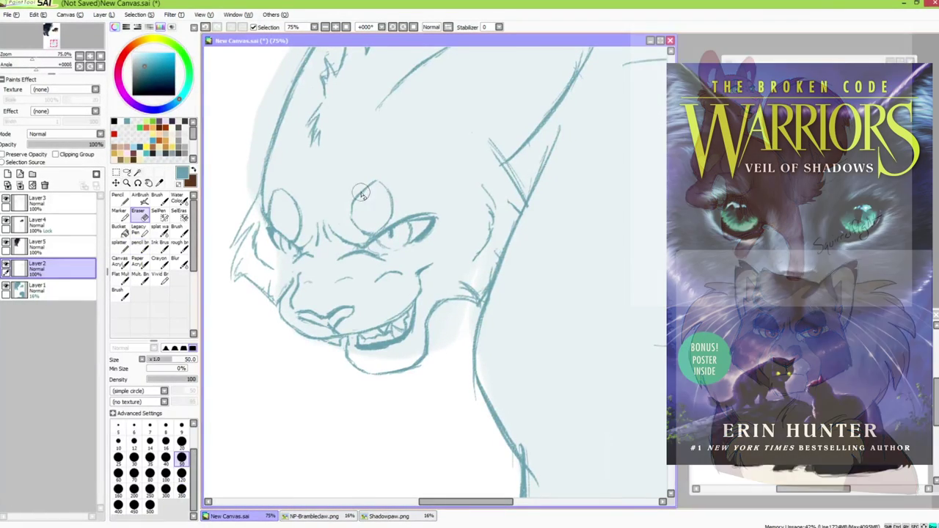
key(n)
mouse_move(364, 231)
mouse_down()
mouse_move(393, 214)
mouse_move(389, 238)
mouse_up()
key(e)
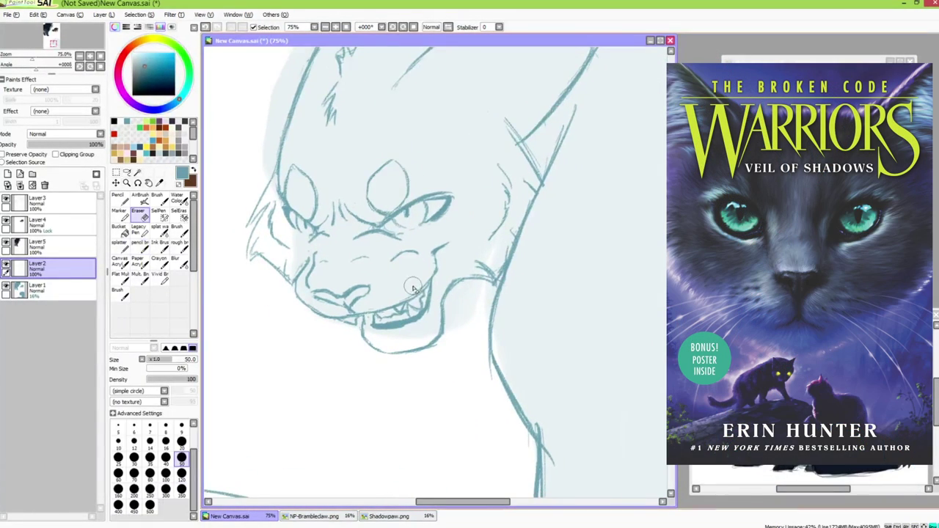
key(n)
drag(461, 309, 425, 347)
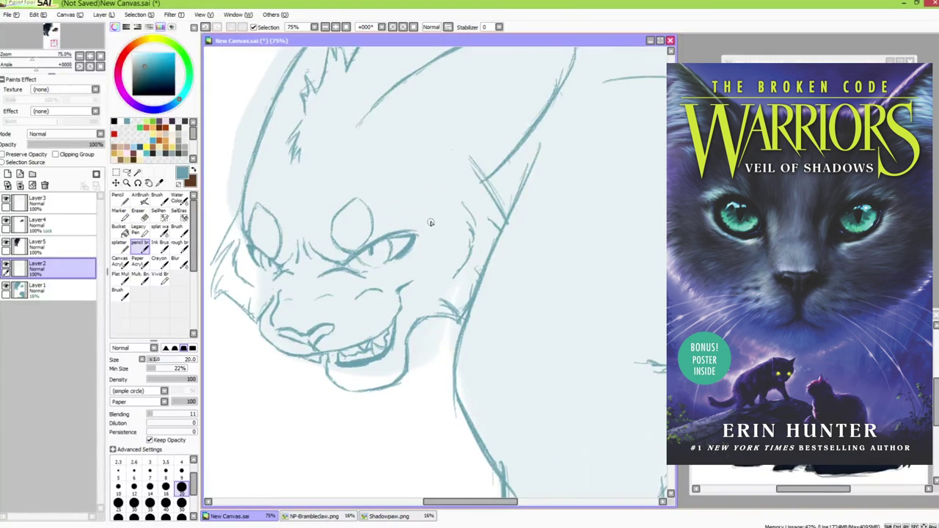
drag(430, 223, 465, 323)
key(ctrl+0)
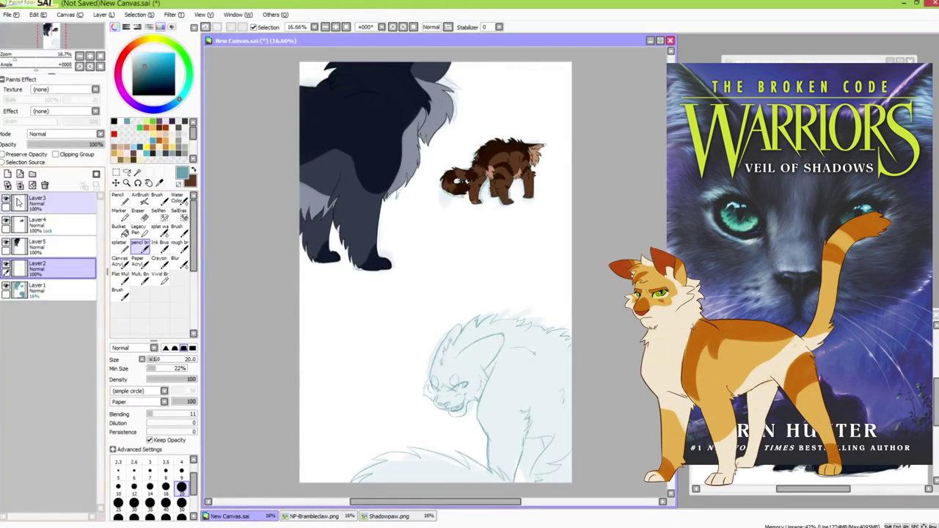
Add a new layer above Layer2 and sketch construction circles for the lying cat's head and muzzle
click(8, 174)
scroll(477, 396, up, 2)
mouse_move(477, 396)
mouse_down()
mouse_move(508, 263)
mouse_move(486, 270)
mouse_up()
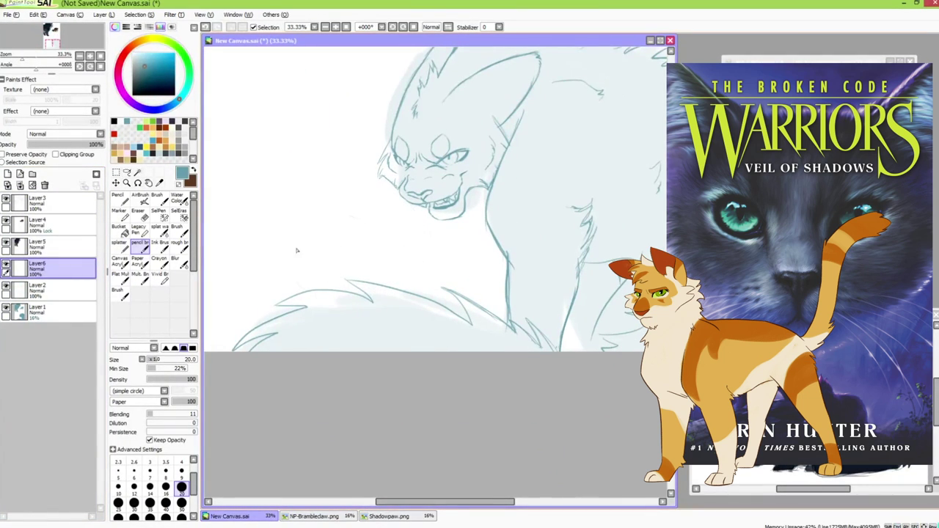
mouse_move(394, 230)
mouse_down()
mouse_move(398, 248)
mouse_move(400, 172)
mouse_move(383, 165)
mouse_up()
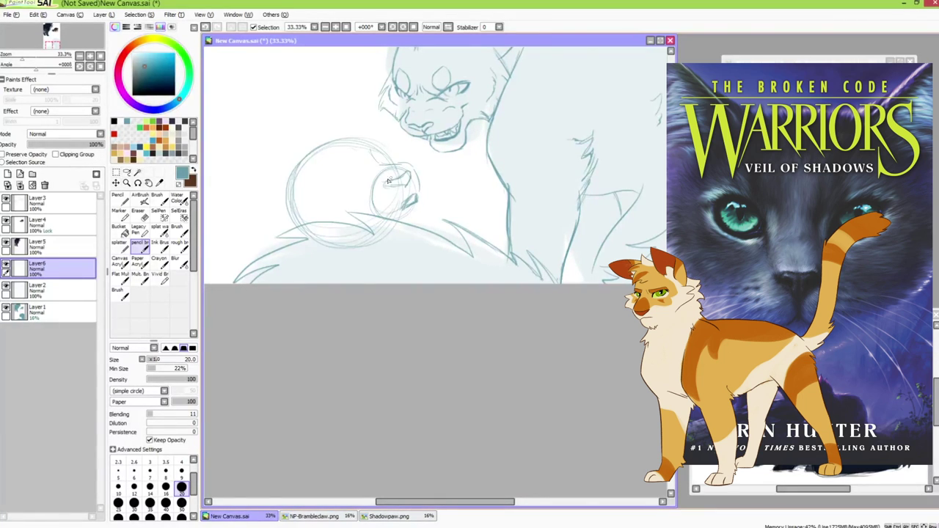
Sketch the lying cat's eye, brow mark and nose bridge within the head circles
mouse_move(362, 176)
mouse_down()
mouse_move(360, 187)
mouse_move(365, 174)
mouse_up()
key(ctrl+z)
key(ctrl+z)
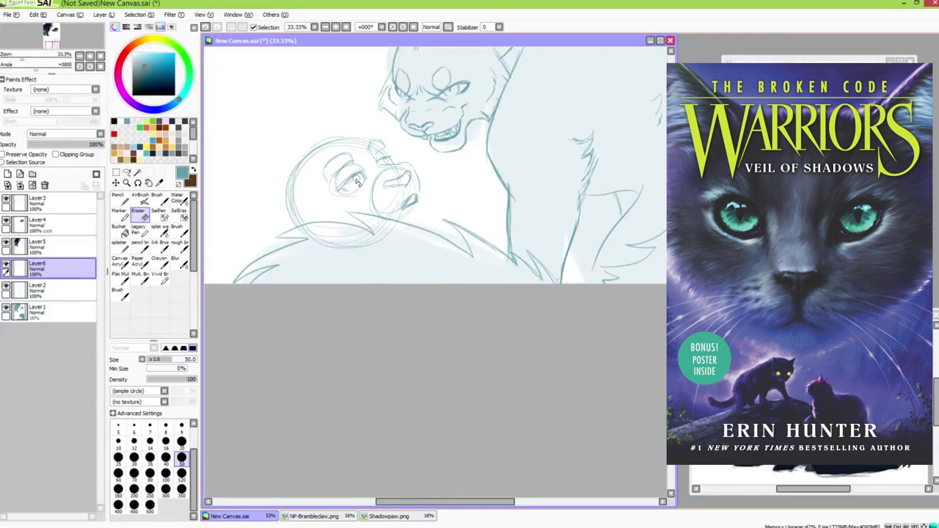
key(e)
key(b)
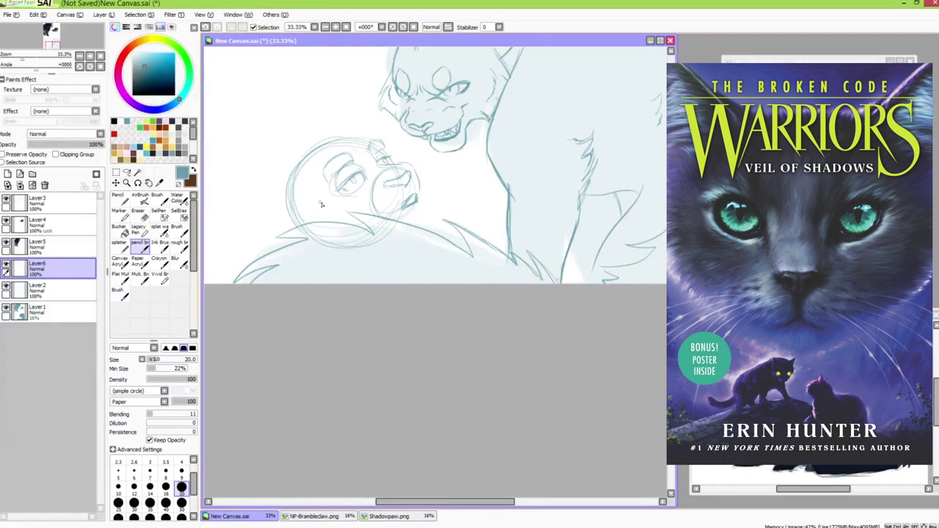
Sketch a swept-back near ear with a ragged tip on the lying cat and define its chin
drag(232, 204, 264, 186)
drag(247, 191, 255, 209)
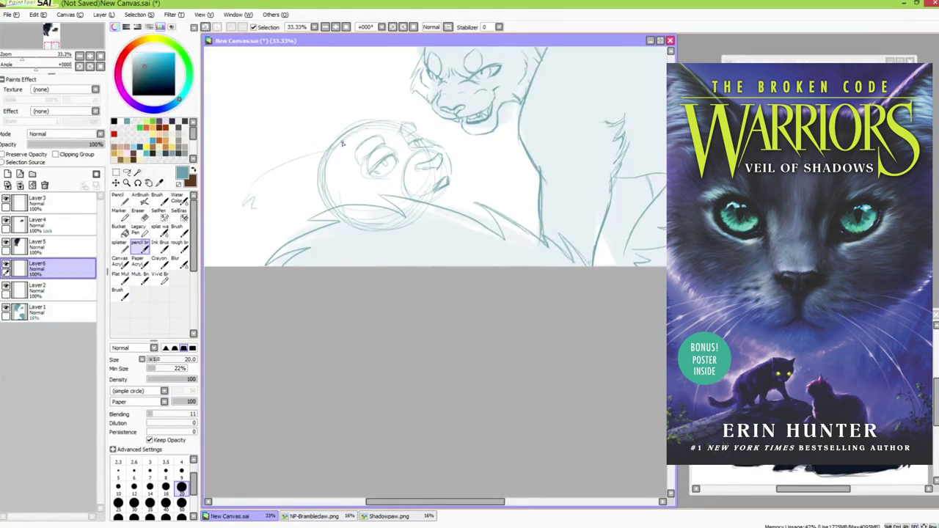
drag(340, 207, 383, 216)
drag(422, 138, 432, 141)
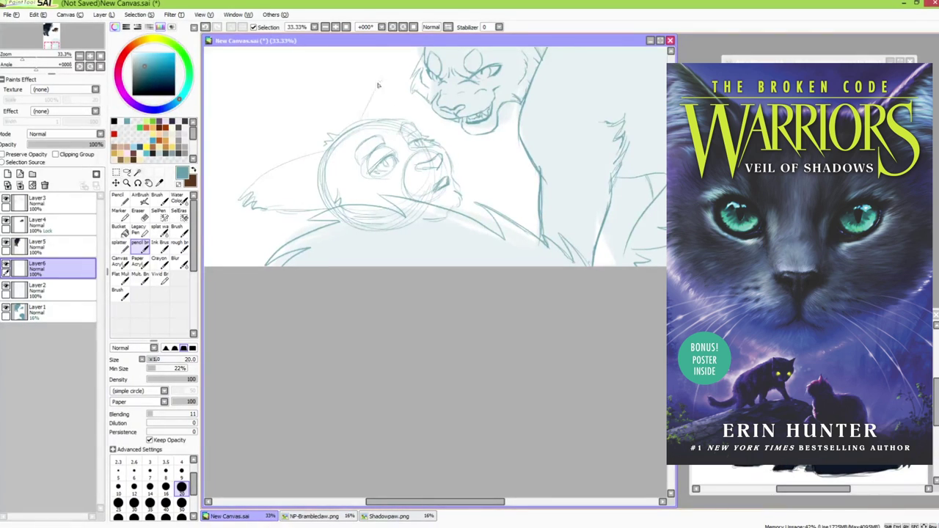
Erase the lying cat's swept-back ear and sketch raised, ragged-tipped ears with fur strokes beside its muzzle
key(e)
mouse_move(320, 152)
mouse_down()
mouse_move(254, 204)
mouse_move(320, 210)
mouse_up()
key(b)
drag(314, 88, 284, 180)
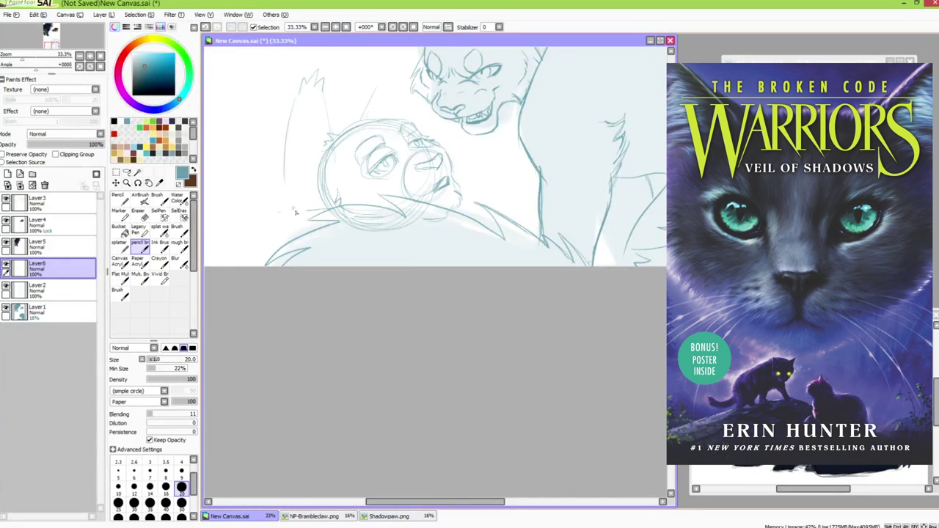
drag(323, 100, 331, 141)
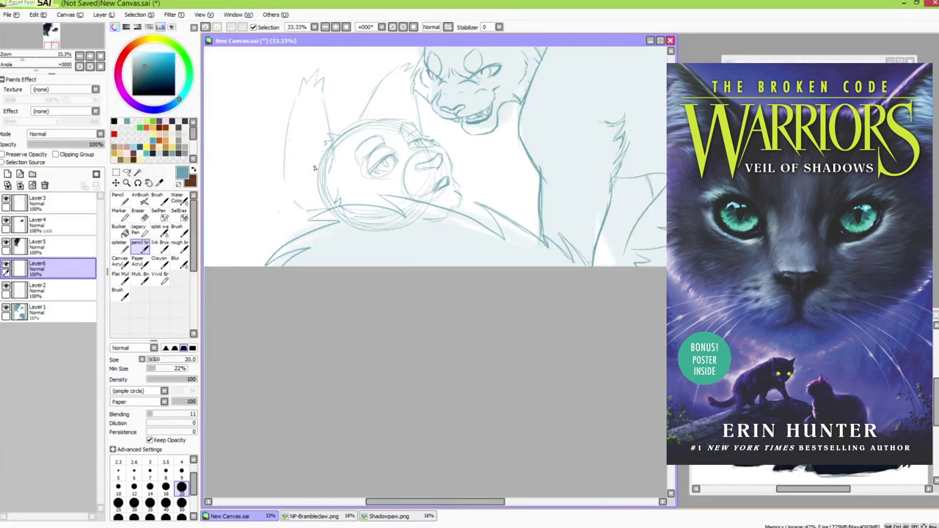
mouse_move(434, 139)
mouse_down()
mouse_move(456, 121)
mouse_move(468, 162)
mouse_up()
drag(475, 138, 489, 182)
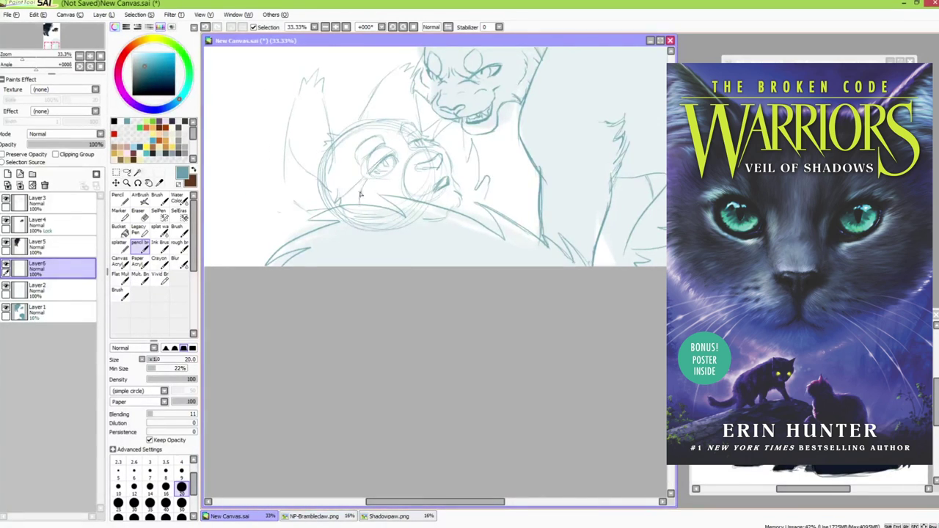
Sketch chest and shoulder fur tufts on the lying cat below its head and in front of the snarling cat's leg
scroll(327, 165, down, 2)
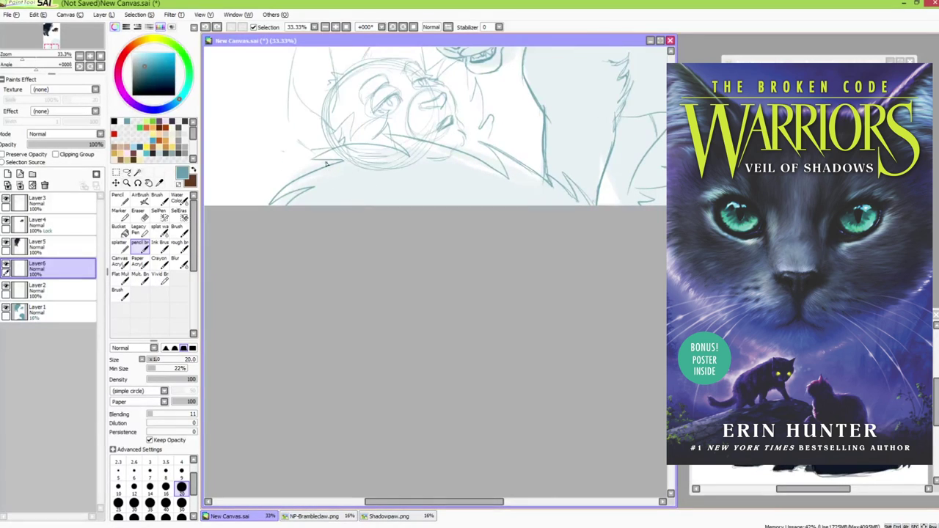
key(ctrl+z)
mouse_move(337, 164)
mouse_down()
mouse_move(350, 205)
mouse_move(430, 204)
mouse_up()
key(ctrl+z)
drag(485, 125, 504, 154)
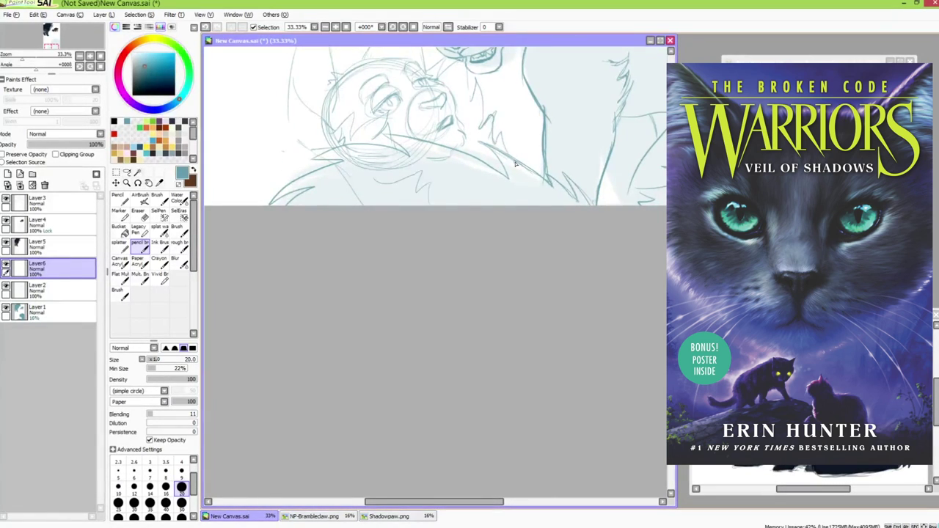
mouse_move(572, 208)
mouse_down()
mouse_move(465, 253)
mouse_move(470, 270)
mouse_up()
drag(398, 172, 408, 216)
key(ctrl+z)
mouse_move(401, 176)
mouse_down()
mouse_move(439, 220)
mouse_move(515, 237)
mouse_up()
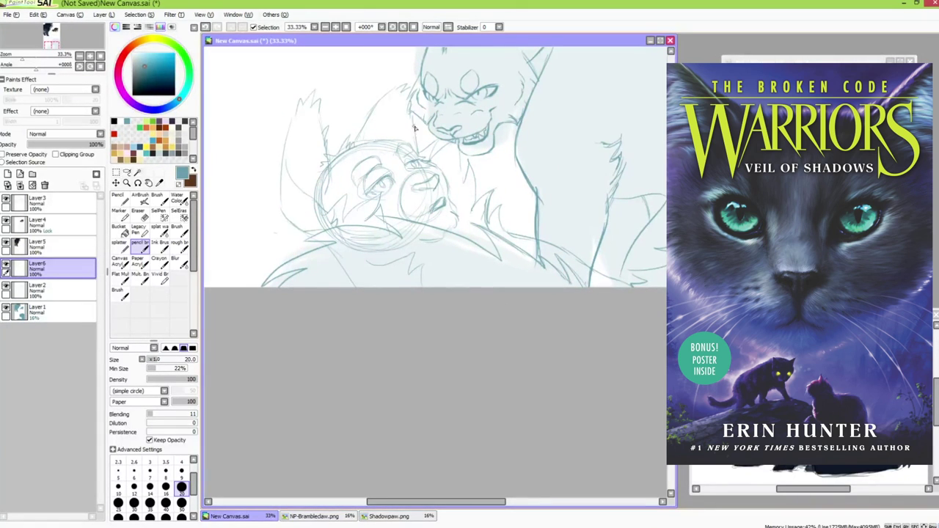
Rework the lying cat's far ear with a ragged tip and add inner fur strokes to both ears
key(e)
mouse_move(412, 133)
mouse_down()
mouse_move(358, 132)
mouse_move(401, 101)
mouse_up()
key(e)
drag(400, 104, 404, 145)
key(e)
mouse_move(387, 108)
mouse_down()
mouse_move(359, 141)
mouse_move(395, 85)
mouse_up()
key(e)
drag(295, 181, 317, 132)
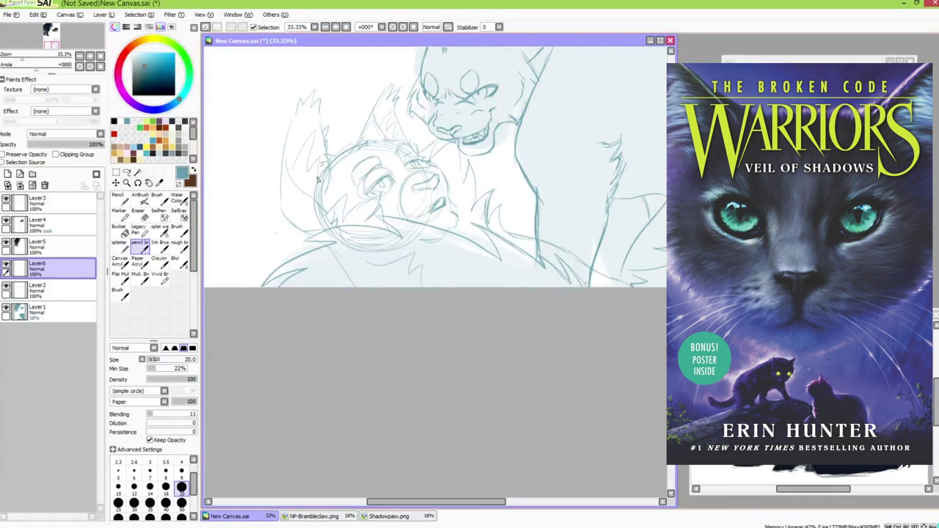
Erase the head construction circle around the lying cat's cheek and neck and rough up its chin fur
key(e)
drag(318, 201, 322, 181)
drag(323, 222, 321, 213)
drag(356, 244, 397, 237)
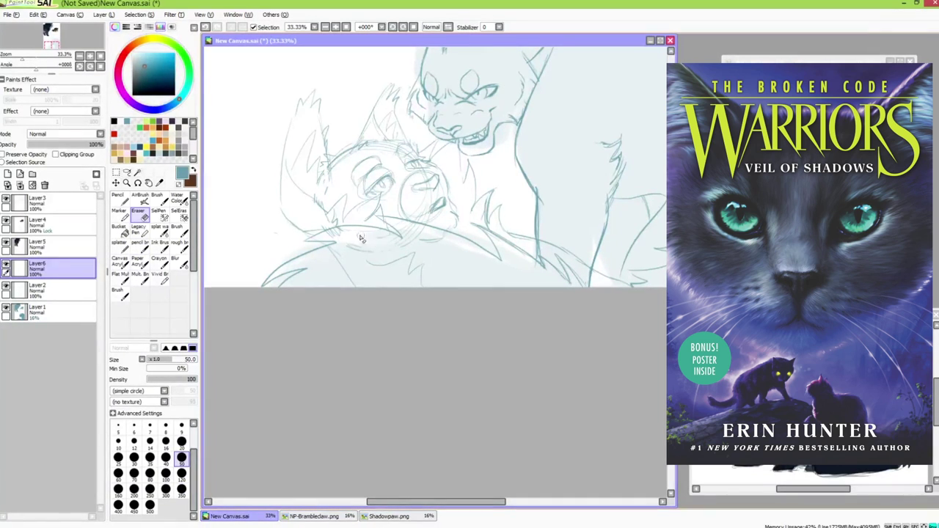
key(e)
drag(465, 211, 461, 212)
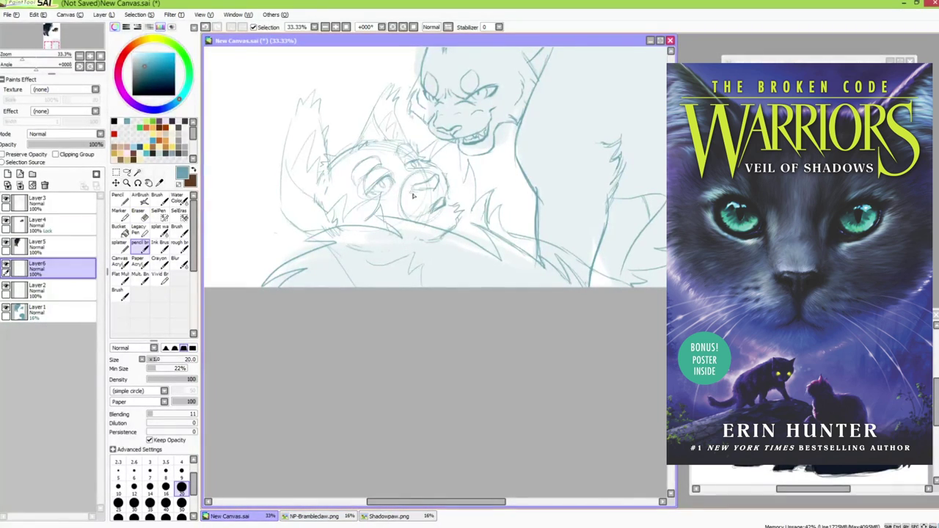
Erase the lying cat's muzzle construction circle and redraw the muzzle, nose and jaw outlines
key(e)
mouse_move(424, 172)
mouse_down()
mouse_move(404, 180)
mouse_move(406, 163)
mouse_move(367, 183)
mouse_up()
key(e)
key(e)
key(e)
key(e)
key(n)
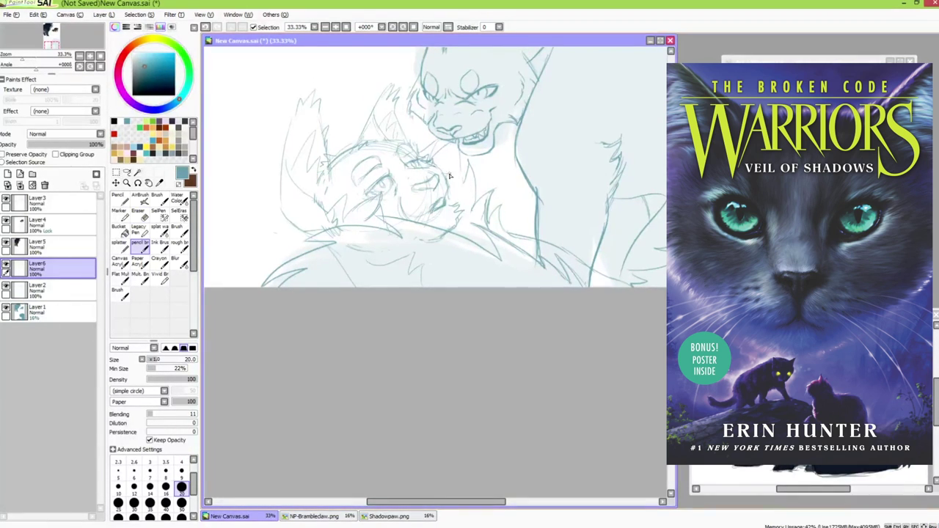
key(e)
drag(440, 213, 402, 199)
key(n)
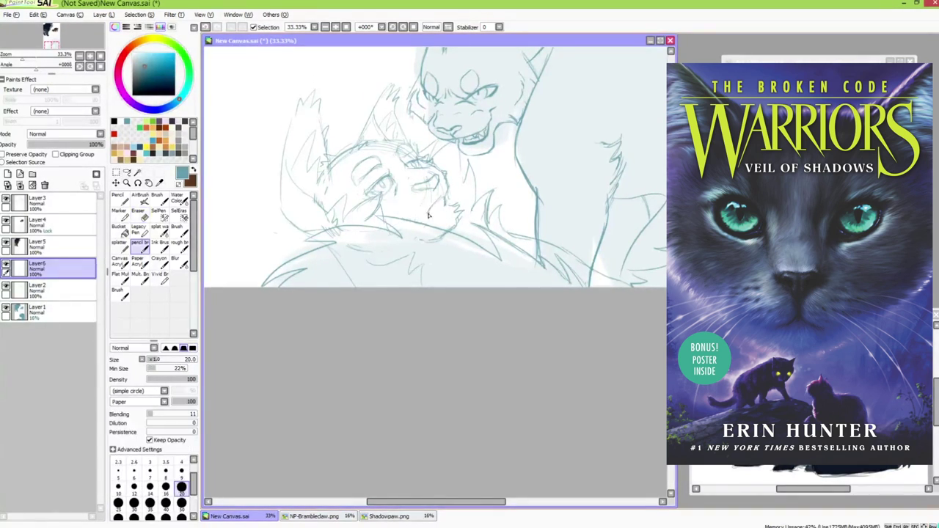
Clean up the lying cat's mouth, forehead and cheek lines and redefine its nose and eye
key(e)
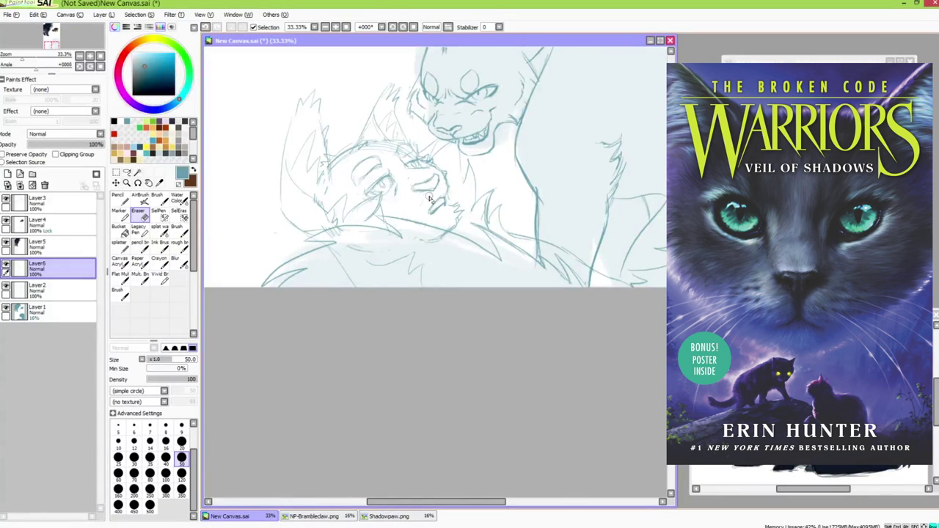
drag(429, 199, 396, 196)
key(n)
key(e)
mouse_move(390, 151)
mouse_down()
mouse_move(334, 167)
mouse_move(326, 207)
mouse_up()
key(n)
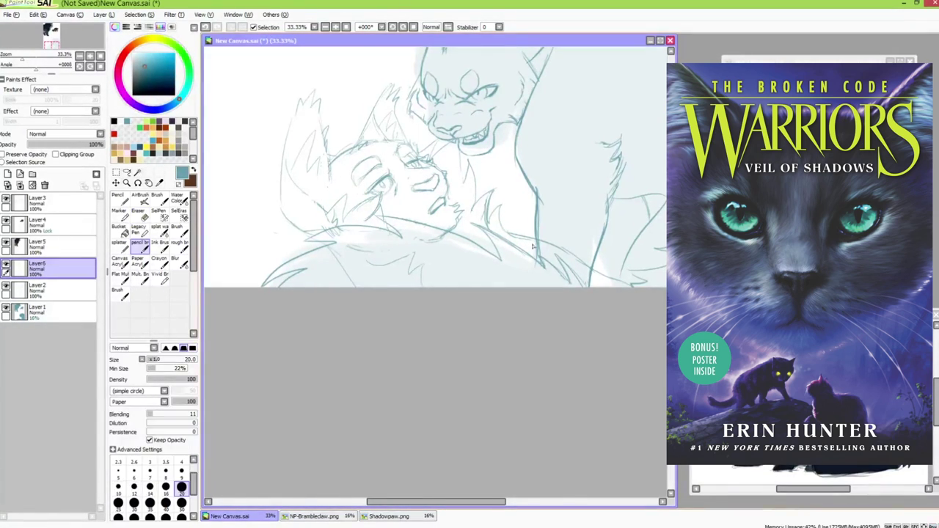
Erase stray lines around the lying cat and redraw the contours where its body meets the snarling cat's legs
key(e)
key(n)
key(e)
key(n)
key(e)
key(n)
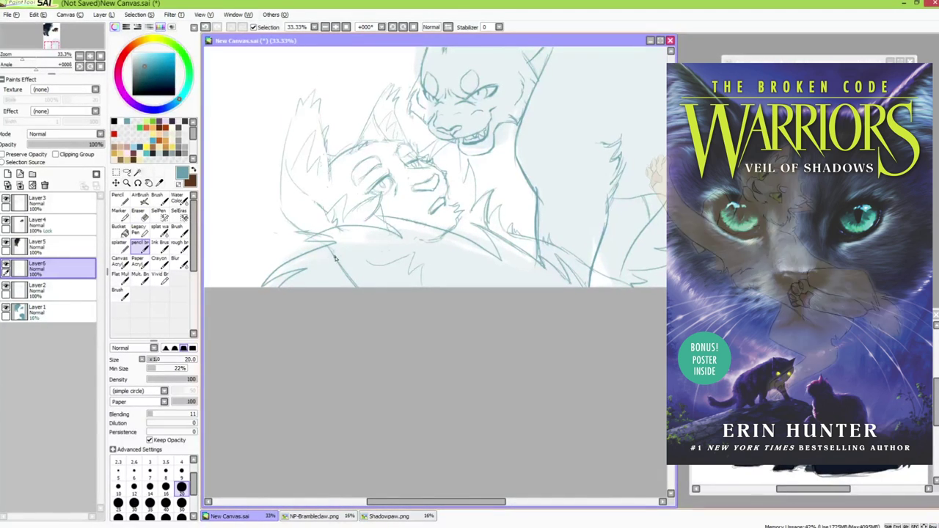
Sketch the lying cat's shoulder line and lower chest fur along the canvas's lower edge
mouse_move(341, 231)
mouse_down()
mouse_move(353, 257)
mouse_move(338, 263)
mouse_up()
key(e)
key(n)
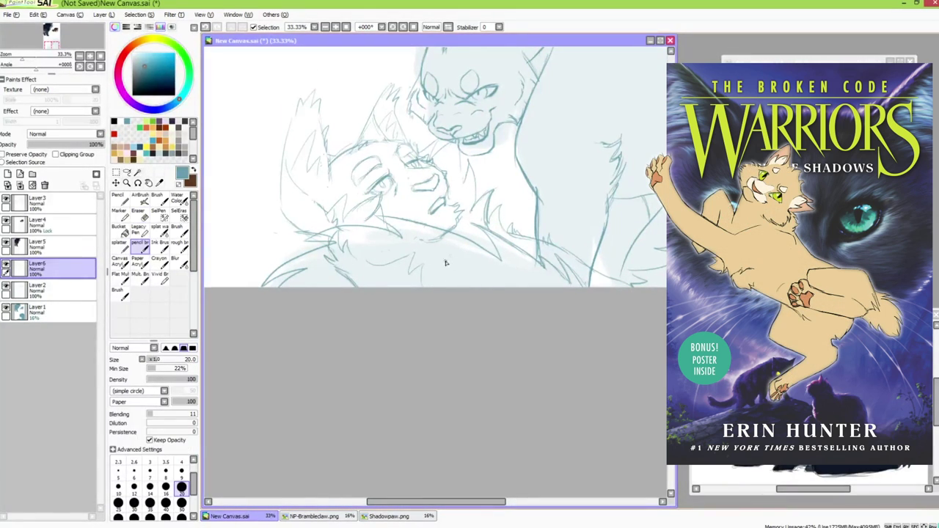
drag(466, 222, 497, 267)
drag(593, 278, 498, 283)
drag(444, 248, 533, 290)
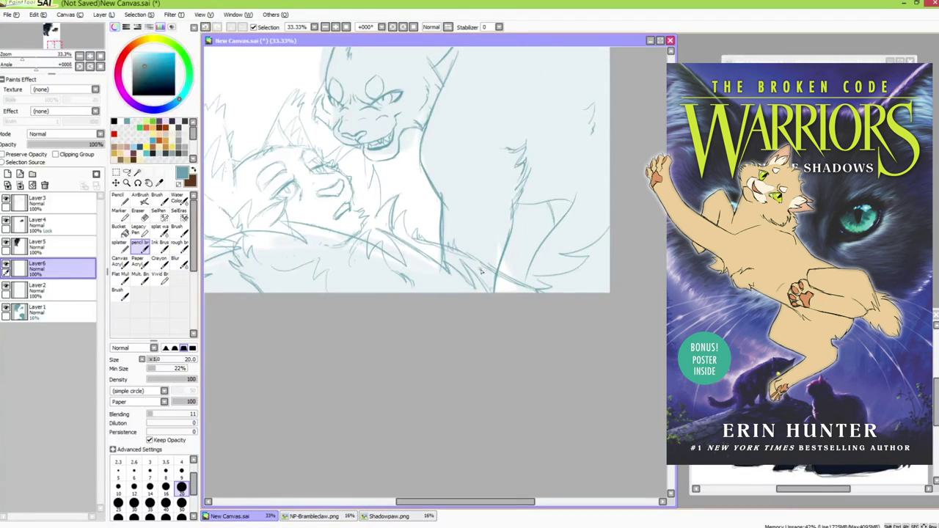
Erase overlapping lines beneath the snarling cat's foreleg and add fur tufts along the lying cat's neck and shoulder
key(e)
key(n)
key(e)
drag(420, 243, 438, 249)
key(n)
drag(329, 161, 389, 200)
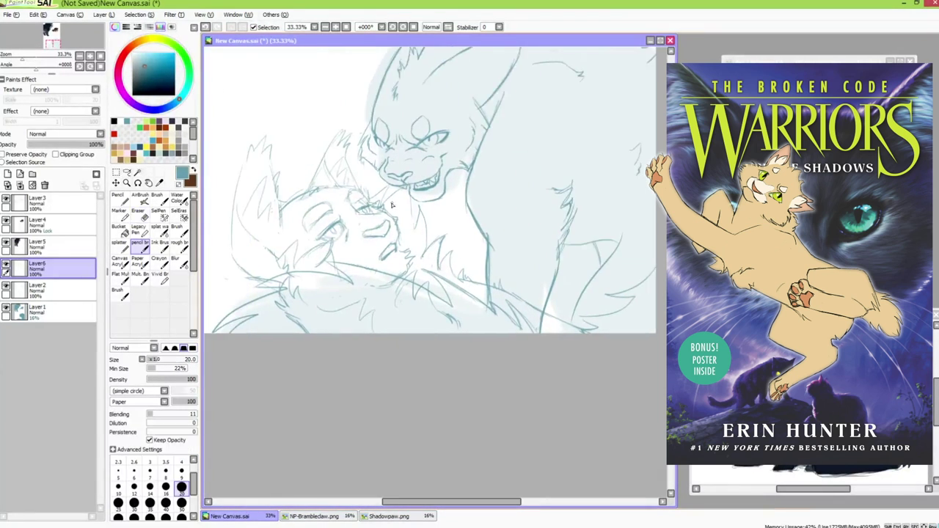
drag(382, 266, 424, 237)
key(e)
key(n)
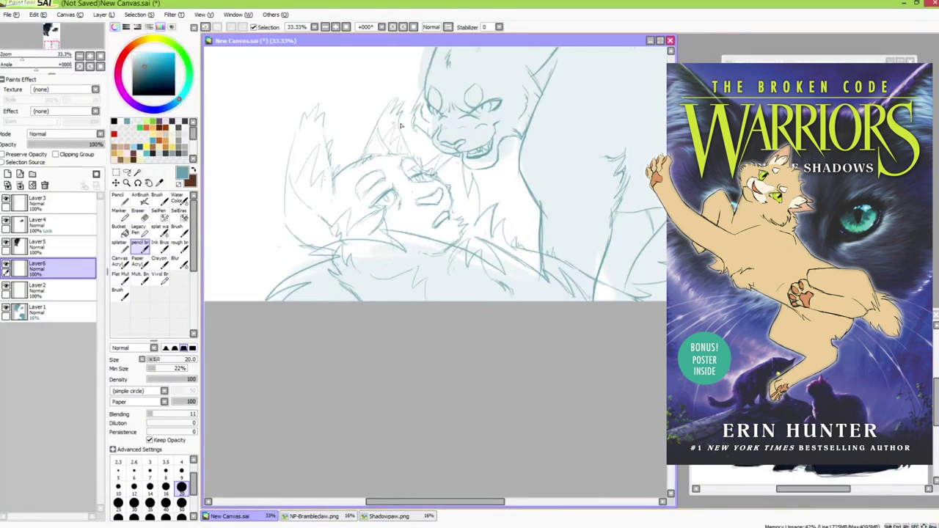
Strengthen the lying cat's ear outlines, brow and open mouth, and add further chest fur strokes
drag(499, 172, 541, 230)
drag(419, 80, 403, 102)
drag(381, 191, 415, 178)
drag(317, 184, 343, 243)
drag(433, 244, 439, 307)
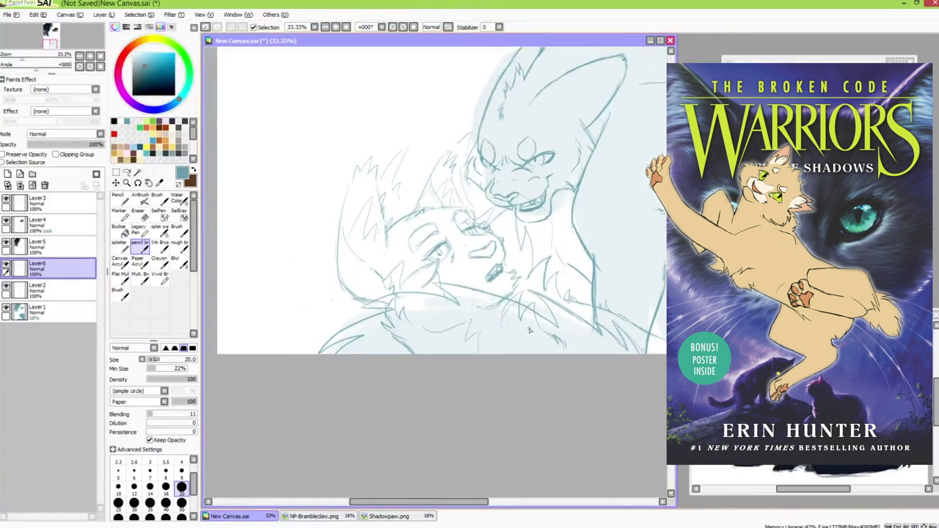
Sketch loose curved lines across the snarling cat's lower legs beside the lying cat
key(Home)
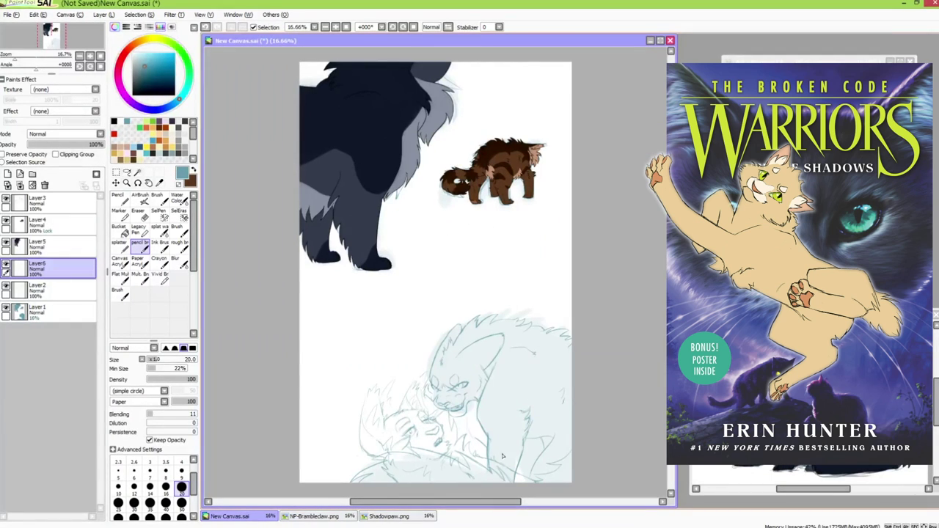
drag(502, 457, 485, 428)
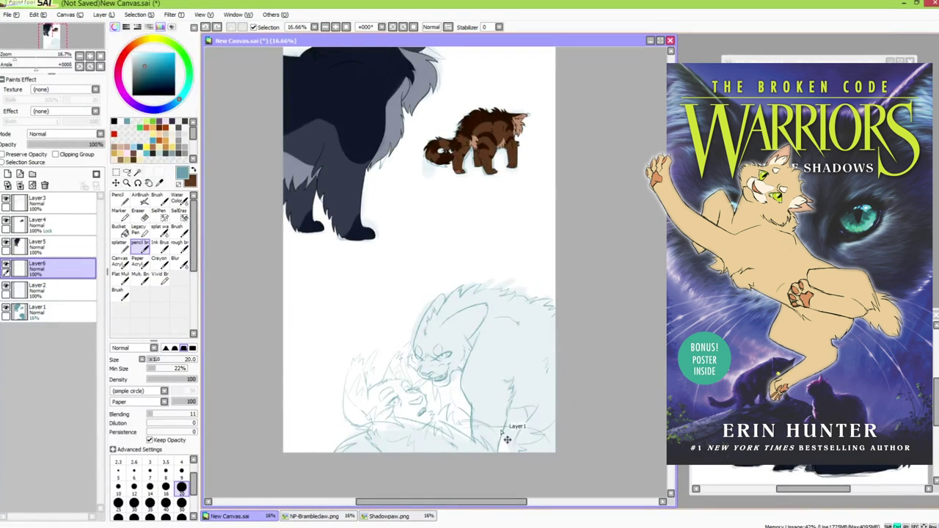
scroll(390, 318, down, 2)
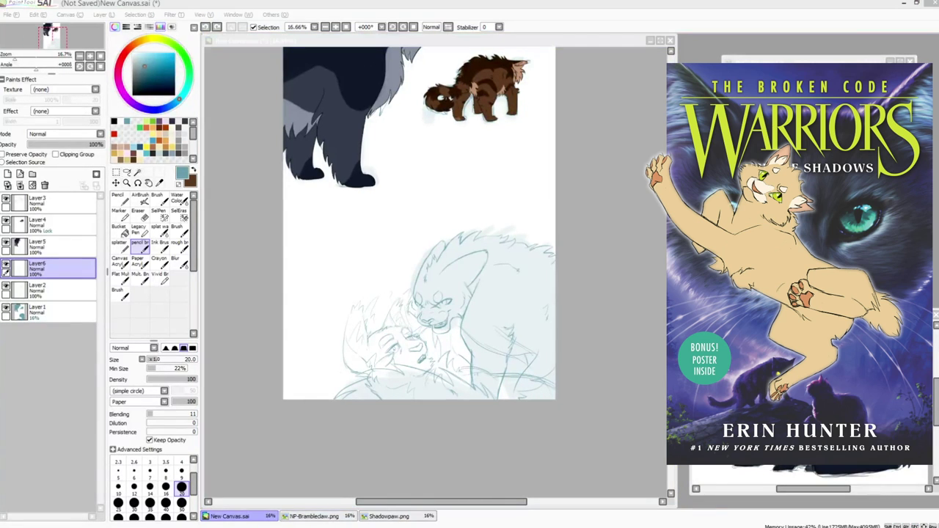
Transform the lying cat's sketch on Layer6, tilting it slightly clockwise beneath the snarling cat's head
click(68, 268)
key(ctrl+f)
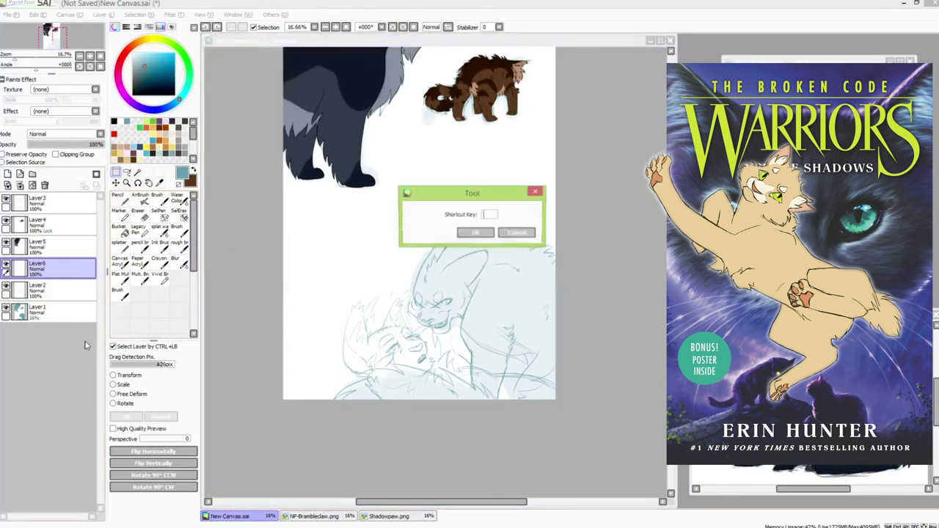
click(517, 233)
key(ctrl+t)
drag(474, 386, 474, 394)
mouse_move(558, 408)
mouse_down()
mouse_move(540, 408)
mouse_move(576, 413)
mouse_move(530, 392)
mouse_up()
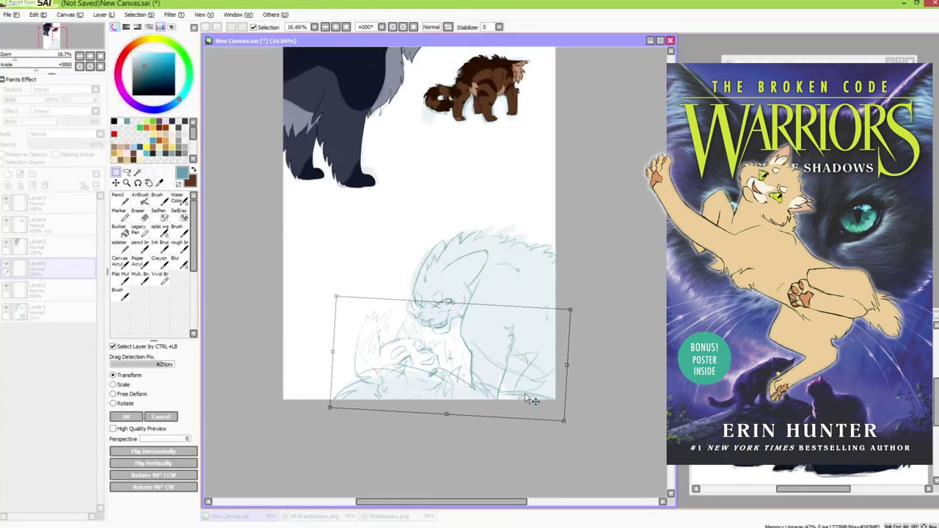
key(Return)
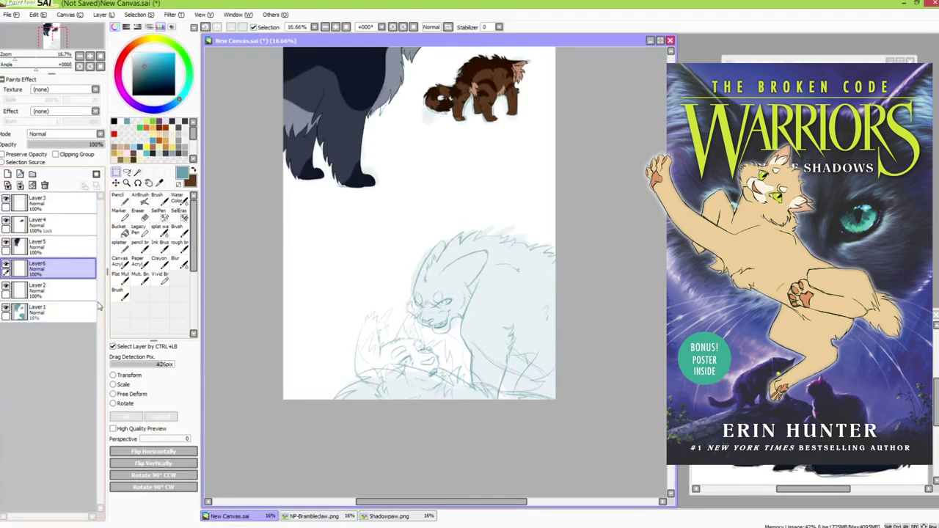
Preserve the opacity of Layer6 and Layer2 and hide Layer1
click(55, 290)
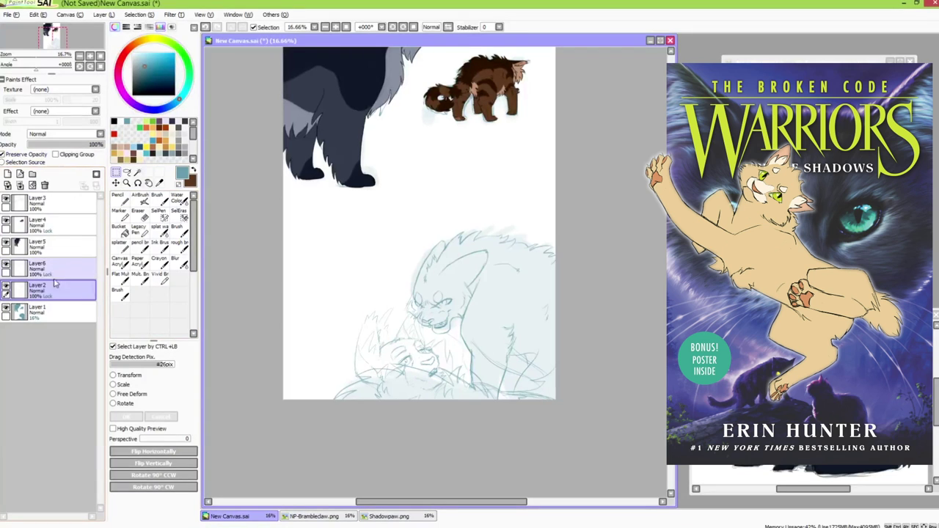
click(140, 214)
scroll(514, 220, up, 2)
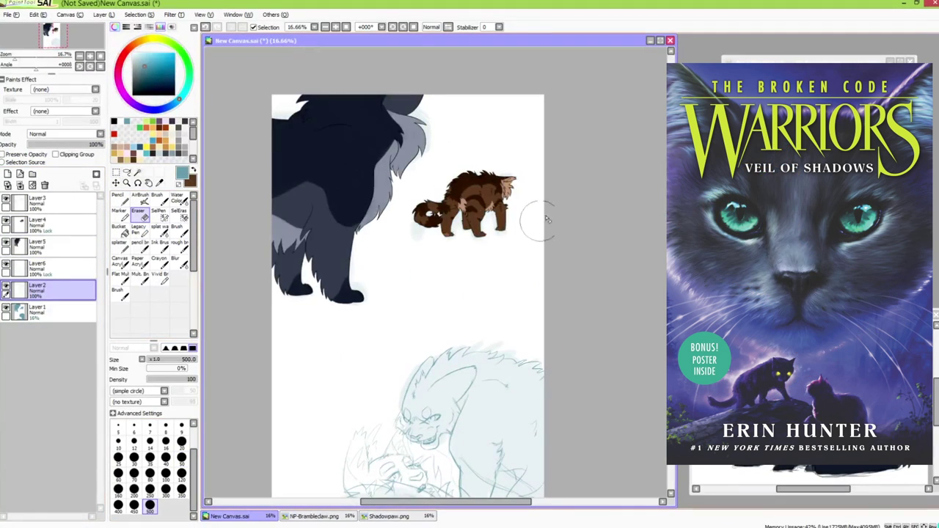
click(6, 308)
drag(330, 322, 320, 256)
click(2, 155)
Recolour the sketch lines on Layer2 and Layer6 black using the Pencil at size 350
click(115, 121)
click(120, 199)
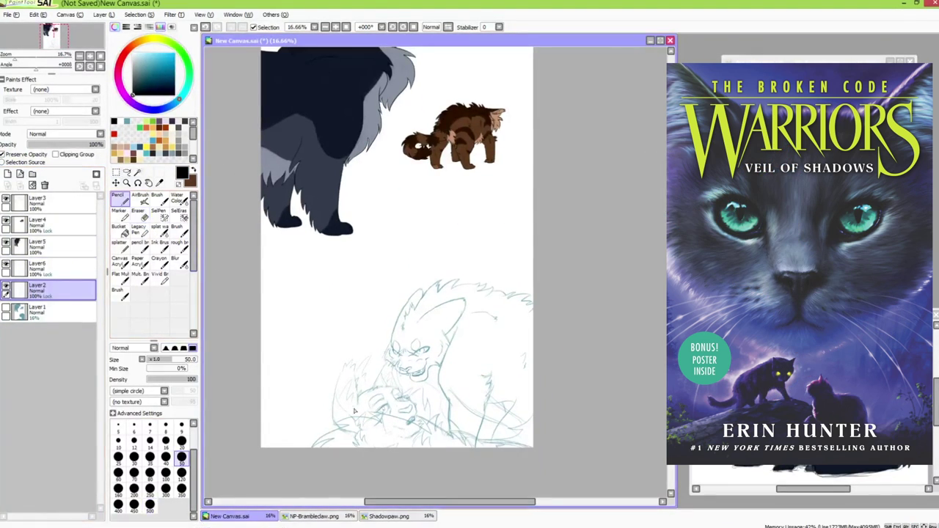
click(181, 491)
drag(345, 420, 321, 442)
drag(397, 354, 514, 426)
drag(525, 296, 497, 444)
mouse_move(400, 336)
mouse_down()
mouse_move(417, 295)
mouse_move(493, 317)
mouse_up()
click(55, 269)
mouse_move(351, 372)
mouse_down()
mouse_move(377, 417)
mouse_move(506, 438)
mouse_up()
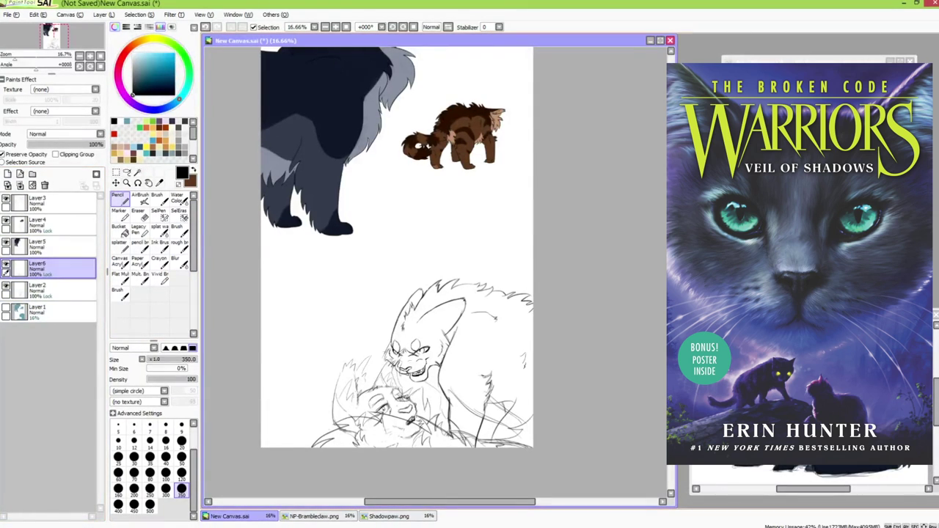
Sample the brown cat's light tan and add a new layer between Layer2 and Layer1 for the base colour
right_click(497, 122)
click(8, 174)
drag(65, 270, 71, 314)
click(139, 246)
drag(408, 378, 402, 241)
scroll(403, 241, up, 2)
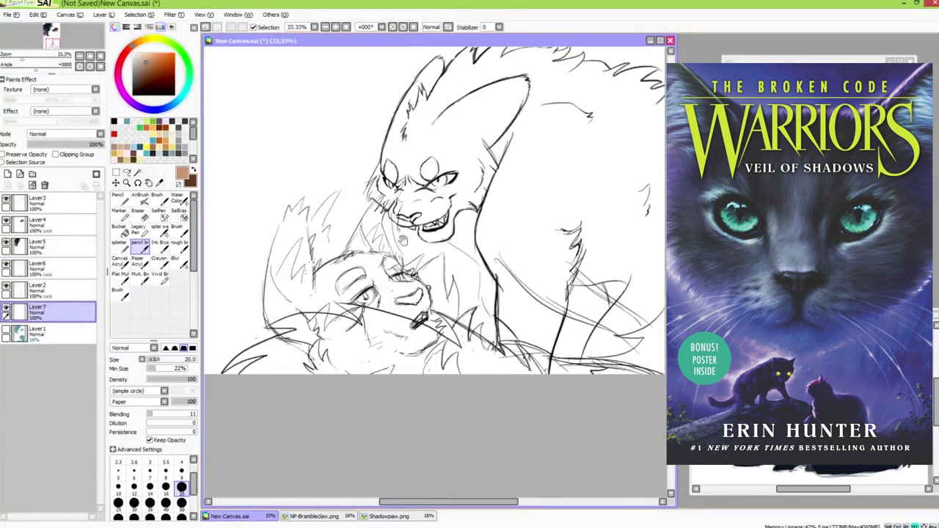
Paint the lying cat's ears, forehead and far cheek tan with the pencil brush at size 120
click(181, 504)
scroll(181, 515, down, 1)
click(181, 494)
mouse_move(284, 272)
mouse_down()
mouse_move(276, 311)
mouse_move(272, 264)
mouse_move(297, 199)
mouse_move(308, 246)
mouse_move(282, 322)
mouse_move(328, 225)
mouse_move(328, 249)
mouse_up()
mouse_move(353, 251)
mouse_down()
mouse_move(373, 246)
mouse_move(400, 280)
mouse_move(400, 265)
mouse_move(441, 259)
mouse_move(439, 323)
mouse_move(444, 279)
mouse_up()
click(139, 214)
click(181, 458)
click(140, 246)
click(139, 215)
click(139, 246)
drag(449, 282, 455, 323)
key(ctrl+z)
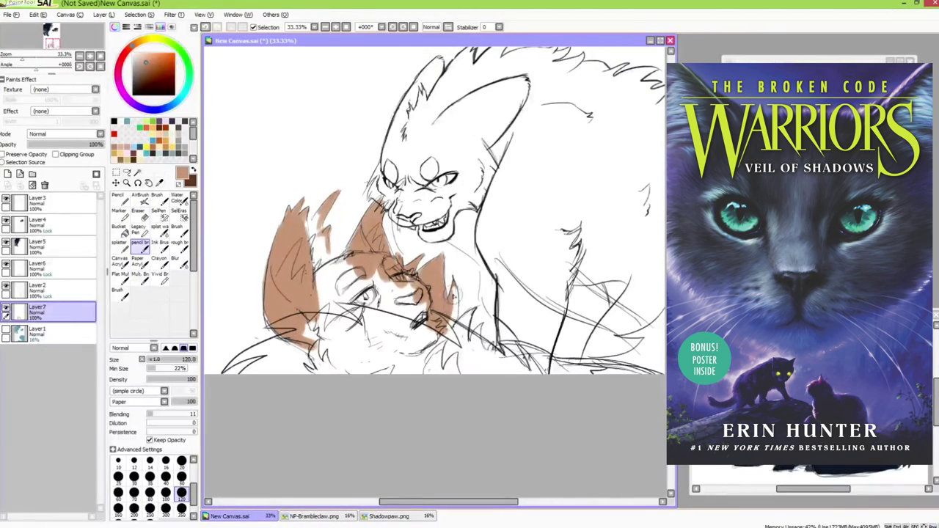
Fill the rest of the lying cat's face, neck and chest with the tan base colour
drag(451, 280, 455, 322)
drag(455, 315, 440, 351)
drag(426, 279, 396, 345)
drag(330, 264, 411, 330)
mouse_move(330, 323)
mouse_down()
mouse_move(352, 371)
mouse_move(467, 359)
mouse_move(467, 316)
mouse_move(480, 349)
mouse_move(556, 370)
mouse_up()
drag(550, 352, 434, 307)
Paint loose tan strokes beside the lying cat's near ear and across the snarling cat's chest and legs
drag(323, 202, 359, 238)
drag(355, 229, 363, 252)
drag(334, 203, 365, 224)
mouse_move(365, 224)
mouse_down()
mouse_move(366, 248)
mouse_move(359, 213)
mouse_up()
drag(362, 186, 487, 264)
drag(431, 193, 504, 246)
drag(375, 211, 500, 276)
drag(418, 288, 514, 292)
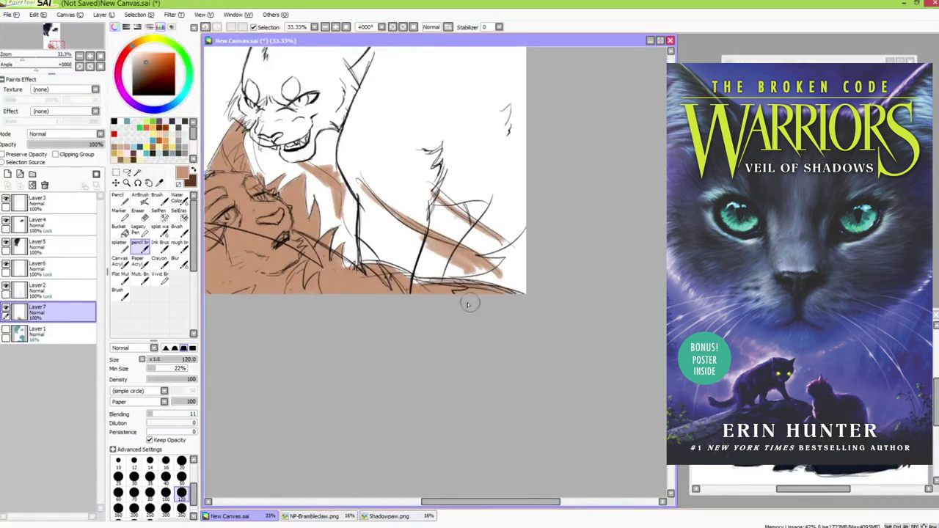
Extend the tan base along the lying cat's body at the canvas's lower edge and trim its excess
drag(351, 280, 447, 305)
key(e)
drag(441, 266, 532, 324)
key(n)
Thicken and lengthen the loose tan strokes crossing the snarling cat's chest and lower legs
drag(343, 169, 364, 195)
mouse_move(437, 346)
mouse_down()
mouse_move(437, 288)
mouse_move(476, 375)
mouse_move(462, 334)
mouse_up()
mouse_move(462, 238)
mouse_down()
mouse_move(474, 269)
mouse_move(514, 281)
mouse_up()
drag(480, 266, 526, 286)
drag(461, 251, 525, 287)
drag(433, 200, 455, 235)
drag(448, 228, 435, 262)
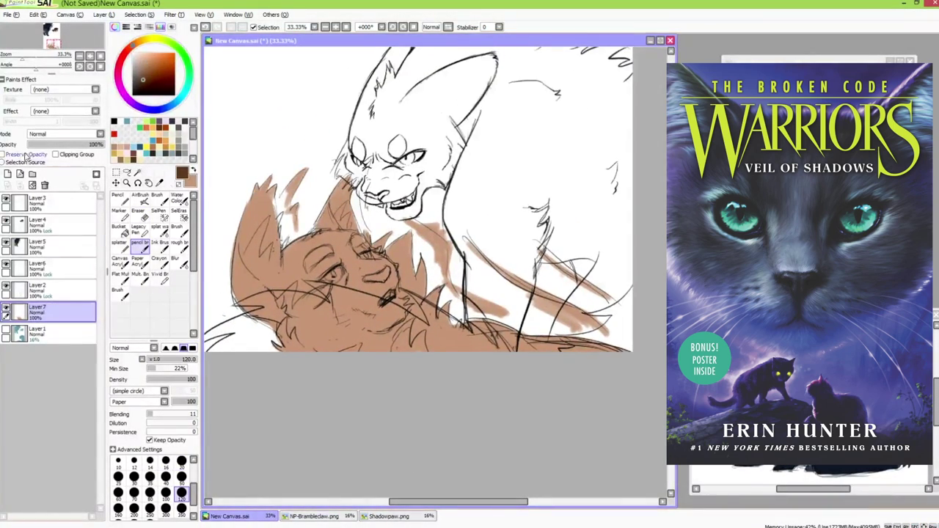
Preserve Layer7's opacity and recolour the loose strokes beside the ear and across the snarling cat dark brown
click(25, 157)
drag(305, 168, 279, 229)
drag(415, 223, 451, 286)
drag(469, 242, 543, 308)
drag(499, 268, 609, 330)
drag(539, 249, 609, 300)
drag(558, 320, 593, 343)
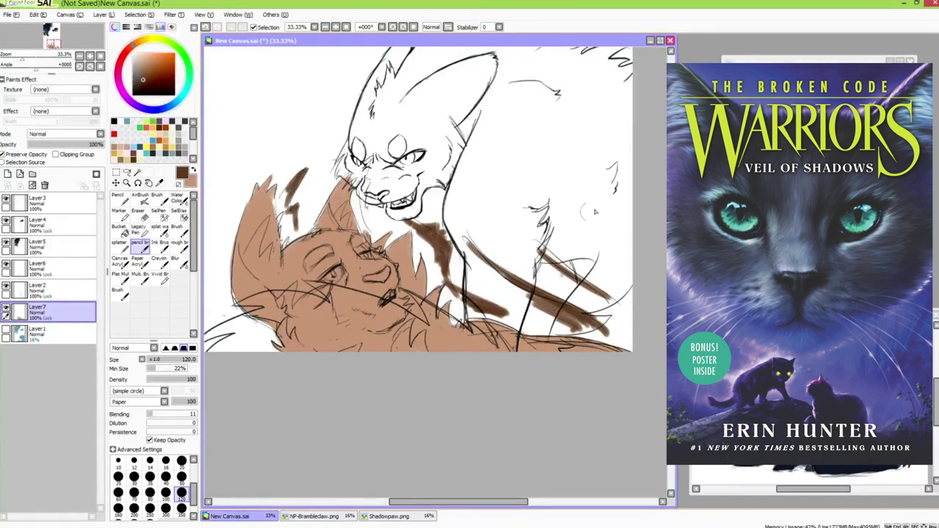
Block in dark brown across the lying cat's forehead, muzzle and near cheek, refining edges with a size 50 brush
mouse_move(295, 245)
mouse_down()
mouse_move(280, 293)
mouse_move(363, 235)
mouse_move(393, 289)
mouse_up()
key(ctrl+z)
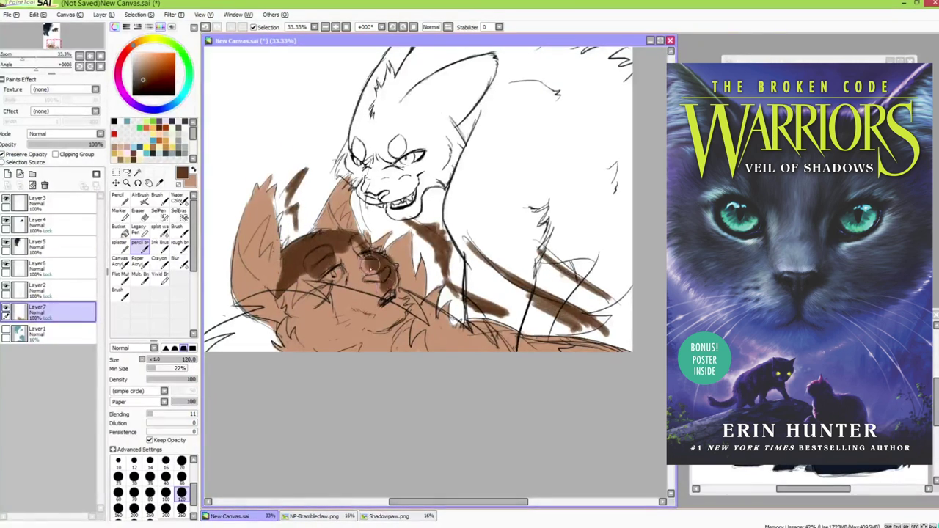
mouse_move(334, 293)
mouse_down()
mouse_move(348, 253)
mouse_move(295, 304)
mouse_move(335, 286)
mouse_move(342, 314)
mouse_up()
click(181, 478)
mouse_move(342, 314)
mouse_down()
mouse_move(382, 283)
mouse_move(385, 300)
mouse_move(358, 308)
mouse_move(372, 305)
mouse_move(361, 331)
mouse_up()
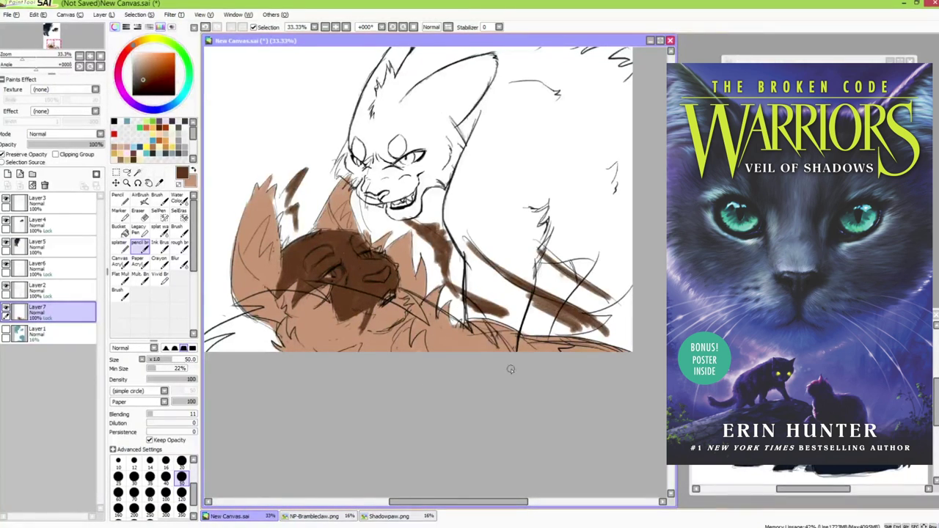
Paint the lying cat's body at the canvas's lower edge dark brown with a size 120 brush
click(181, 493)
mouse_move(495, 332)
mouse_down()
mouse_move(459, 349)
mouse_move(539, 345)
mouse_up()
drag(513, 337, 627, 344)
drag(477, 334, 451, 349)
drag(558, 341, 532, 348)
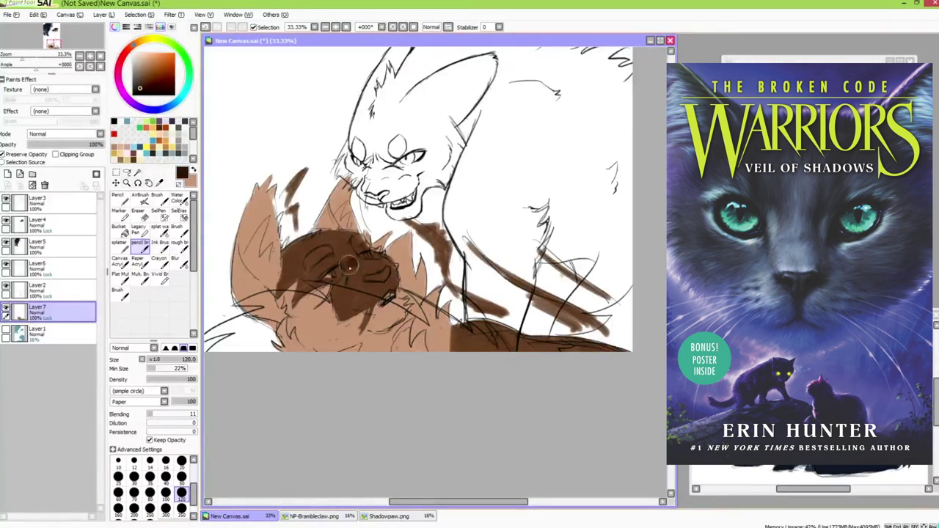
Paint near-black brown markings on the lying cat's brow, nose and cheek, and restore tan around its mouth
drag(350, 267, 373, 266)
click(183, 478)
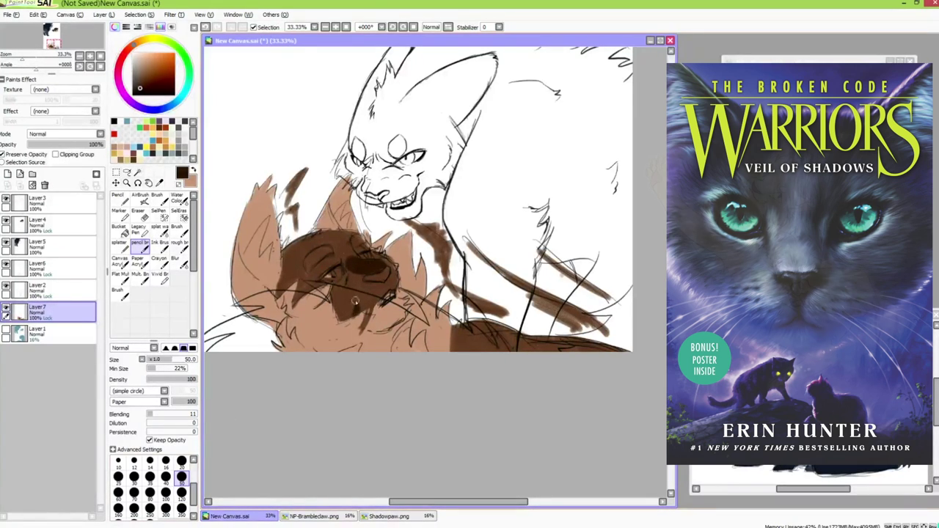
mouse_move(355, 302)
mouse_down()
mouse_move(345, 321)
mouse_move(357, 320)
mouse_move(368, 288)
mouse_move(394, 276)
mouse_up()
key(x)
key(ctrl+z)
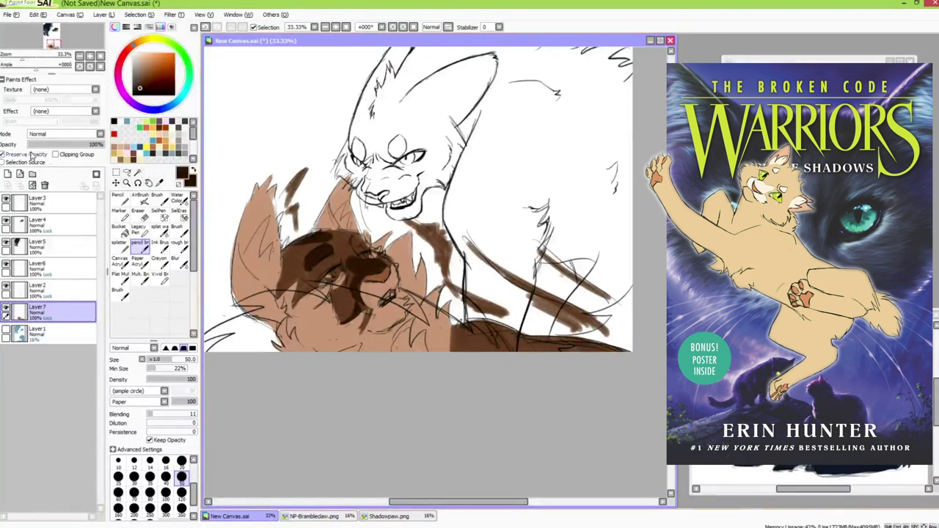
key(ctrl+z)
Darken the lying cat's outer ears and body near-black brown, and recolour the loose strokes beside its ear and across the chest tan
mouse_move(237, 283)
mouse_down()
mouse_move(251, 317)
mouse_move(236, 257)
mouse_move(260, 291)
mouse_up()
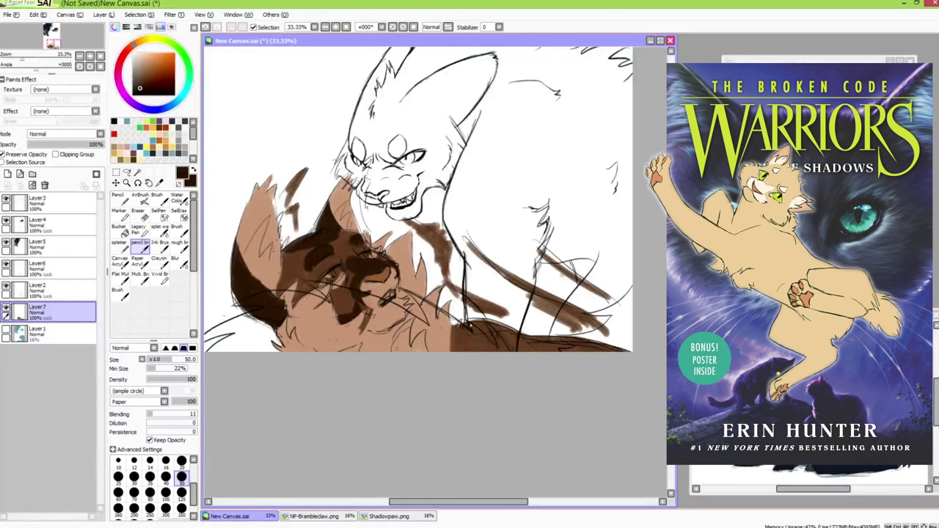
mouse_move(465, 340)
mouse_down()
mouse_move(598, 327)
mouse_move(595, 342)
mouse_up()
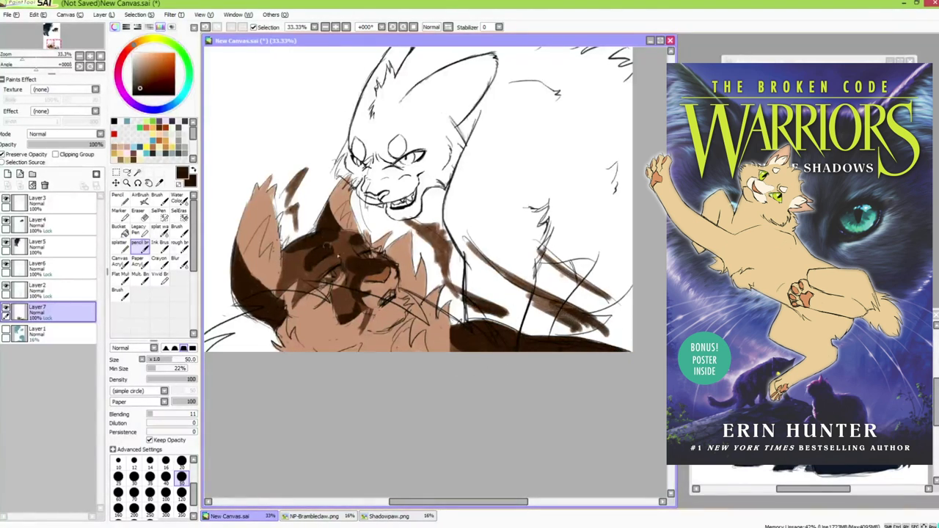
drag(418, 231, 448, 281)
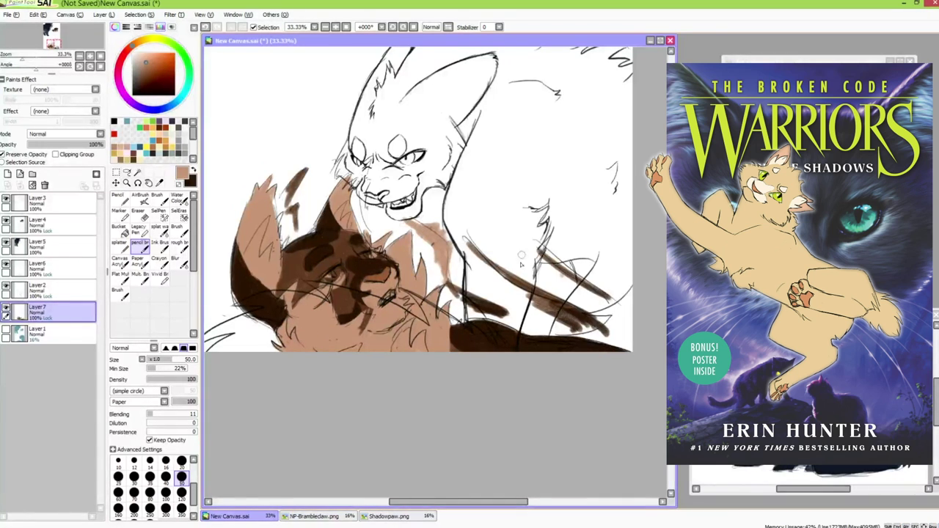
drag(290, 200, 295, 228)
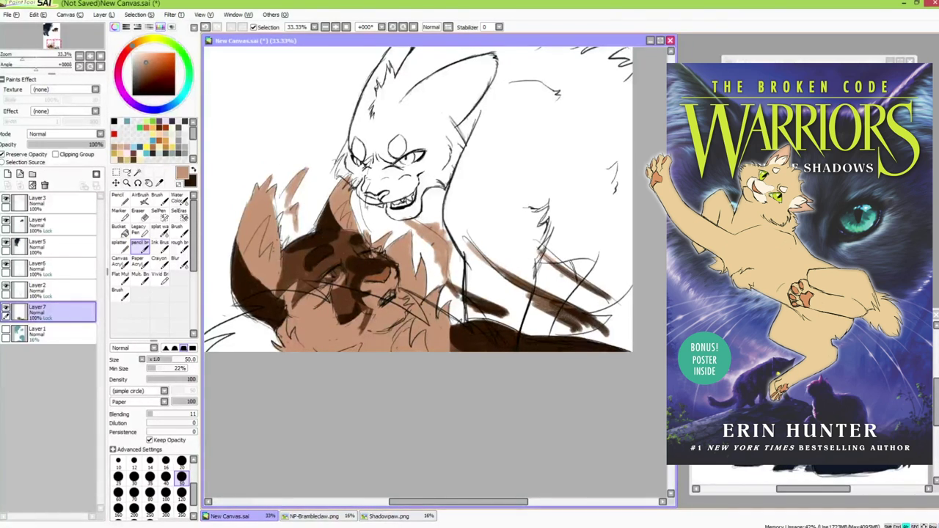
Colour the lying cat's eyes amber and tint its nose and mouth reddish brown
click(137, 41)
click(166, 60)
drag(326, 277, 342, 273)
click(148, 39)
click(156, 56)
click(149, 73)
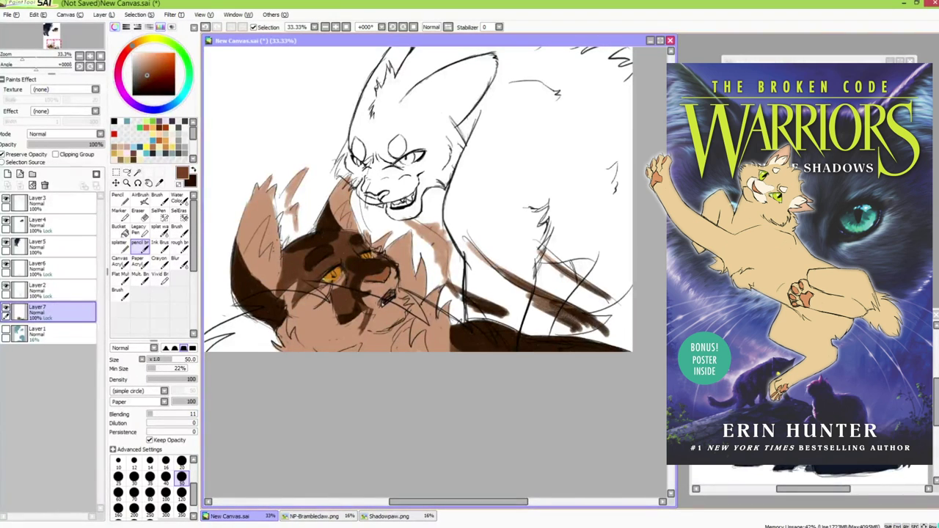
click(144, 56)
Create a layer above Layer7 and paint blue-grey fur below the lying cat's face with a size 350 brush
click(135, 43)
click(138, 66)
click(7, 174)
scroll(404, 432, down, 1)
drag(405, 431, 388, 382)
click(182, 507)
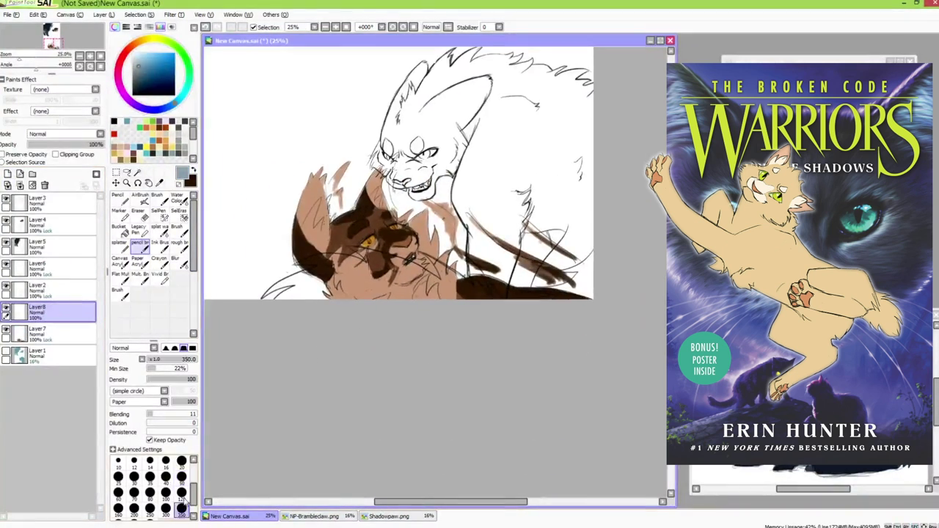
mouse_move(307, 304)
mouse_down()
mouse_move(329, 294)
mouse_move(489, 312)
mouse_up()
key(ctrl+z)
drag(424, 309, 455, 311)
click(182, 480)
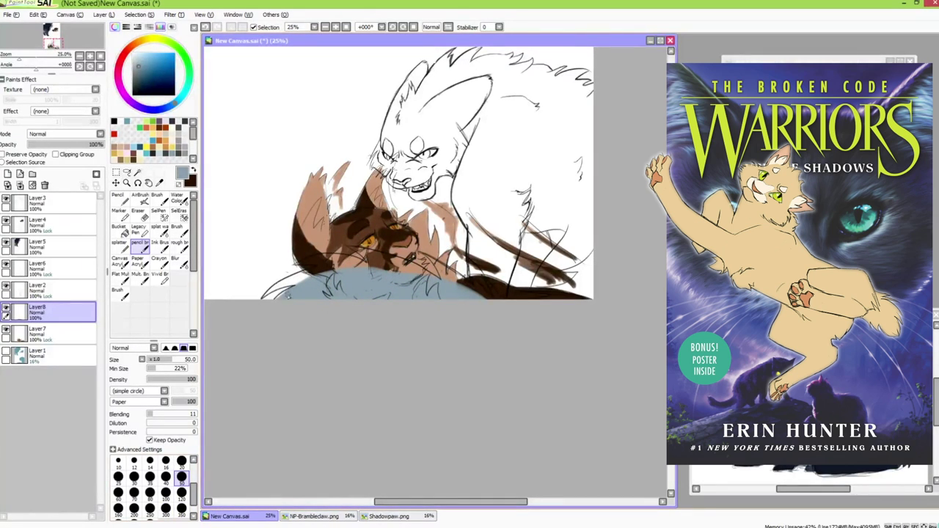
Block in the snarling cat's head, body and legs in blue-grey, using brush sizes 120 and 350
click(183, 495)
mouse_move(592, 259)
mouse_down()
mouse_move(555, 310)
mouse_move(542, 268)
mouse_move(564, 288)
mouse_up()
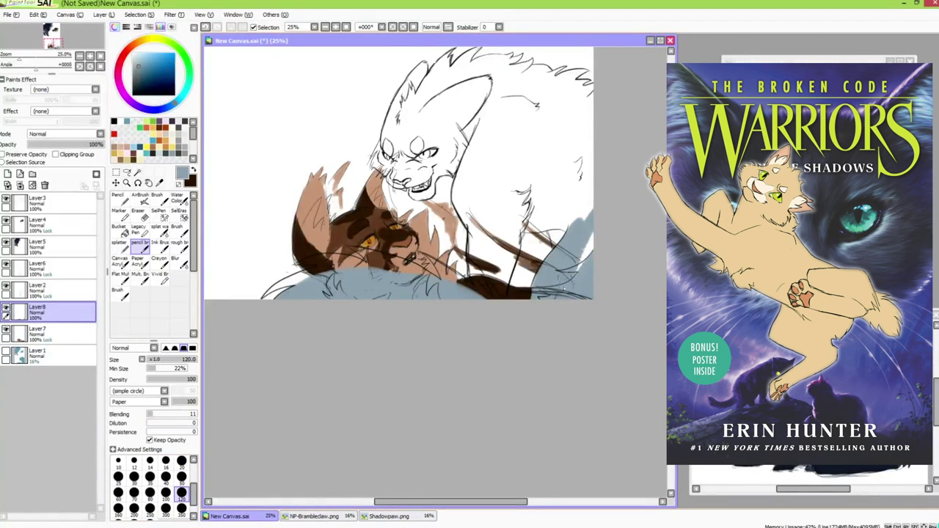
drag(474, 231, 474, 292)
click(181, 508)
mouse_move(334, 294)
mouse_down()
mouse_move(284, 293)
mouse_move(485, 290)
mouse_move(510, 238)
mouse_move(543, 220)
mouse_move(572, 242)
mouse_move(580, 279)
mouse_move(467, 193)
mouse_move(477, 147)
mouse_move(557, 95)
mouse_move(397, 147)
mouse_move(462, 158)
mouse_move(411, 191)
mouse_move(418, 85)
mouse_move(440, 69)
mouse_move(579, 85)
mouse_up()
drag(576, 243, 585, 277)
Trim and extend the blue-grey fur along the canvas's lower edge to follow the sketched tufts
click(182, 495)
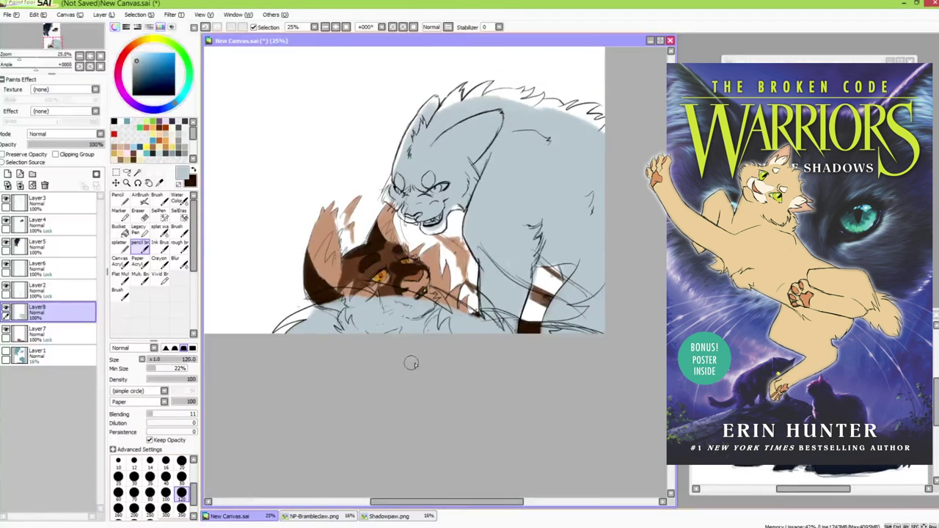
scroll(166, 493, down, 1)
click(134, 467)
drag(383, 353, 414, 358)
scroll(323, 359, up, 2)
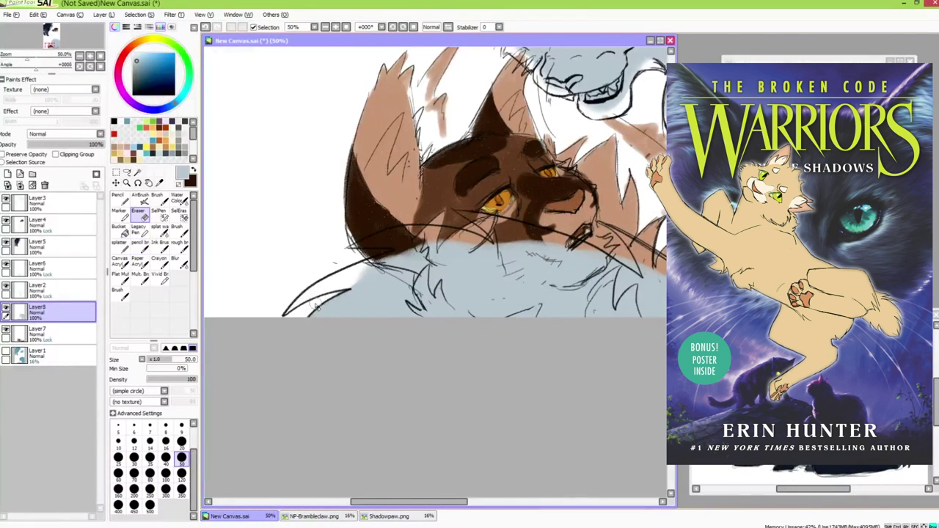
mouse_move(353, 297)
mouse_down()
mouse_move(294, 312)
mouse_move(411, 255)
mouse_move(402, 237)
mouse_move(372, 243)
mouse_up()
click(182, 467)
mouse_move(429, 239)
mouse_down()
mouse_move(565, 235)
mouse_move(394, 236)
mouse_move(485, 269)
mouse_up()
click(139, 215)
click(140, 246)
drag(463, 228, 512, 266)
drag(500, 249, 543, 277)
drag(660, 309, 521, 286)
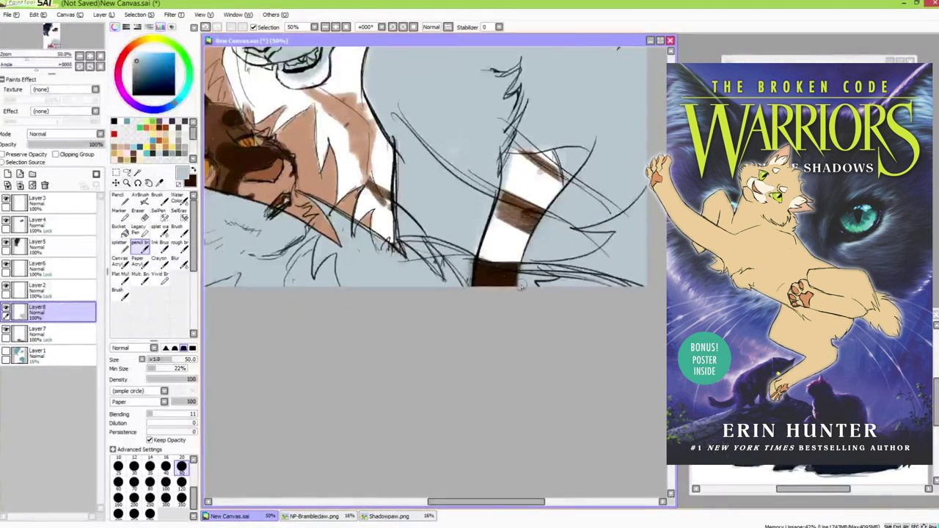
Fill the gaps in the blue-grey base around the snarling cat's legs, chest and chin
scroll(522, 286, up, 5)
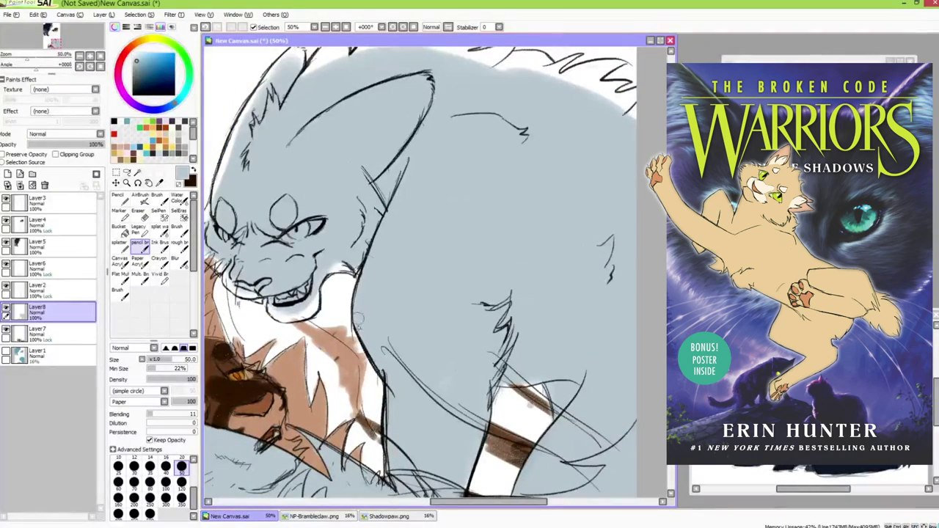
drag(535, 384, 484, 334)
drag(506, 373, 615, 468)
drag(410, 312, 388, 319)
mouse_move(332, 349)
mouse_down()
mouse_move(333, 360)
mouse_move(369, 343)
mouse_up()
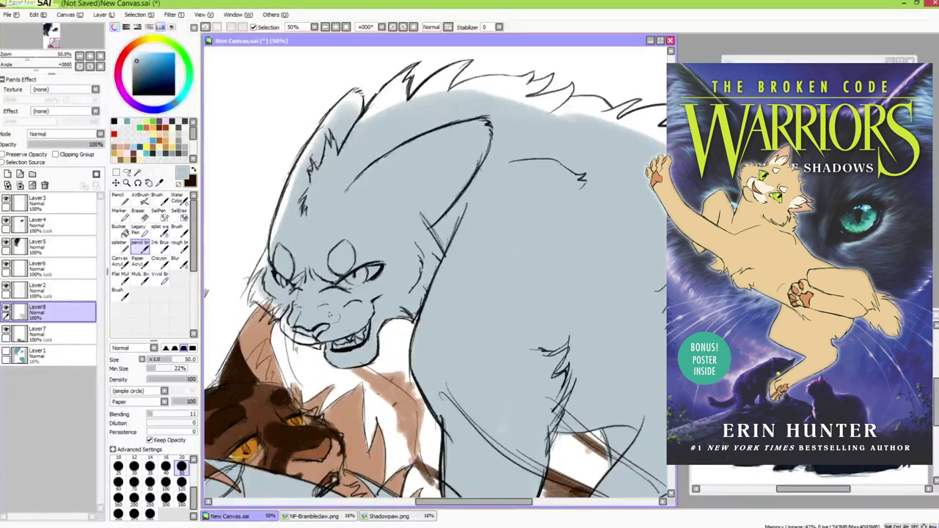
Extend and trim the blue-grey base to the outline of the snarling cat's face, far ear and neck tufts
mouse_move(261, 273)
mouse_down()
mouse_move(324, 119)
mouse_move(348, 98)
mouse_move(358, 102)
mouse_move(348, 90)
mouse_move(379, 110)
mouse_up()
key(e)
key(b)
key(e)
key(b)
key(e)
key(b)
drag(452, 139, 371, 188)
mouse_move(342, 141)
mouse_down()
mouse_move(378, 114)
mouse_move(411, 129)
mouse_move(352, 111)
mouse_up()
key(e)
key(b)
Fill the spiky fur along the snarling cat's back with blue-grey up to the sketch outline
mouse_move(421, 131)
mouse_down()
mouse_move(407, 129)
mouse_move(445, 132)
mouse_up()
key(ctrl+z)
mouse_move(389, 139)
mouse_down()
mouse_move(435, 134)
mouse_move(617, 195)
mouse_up()
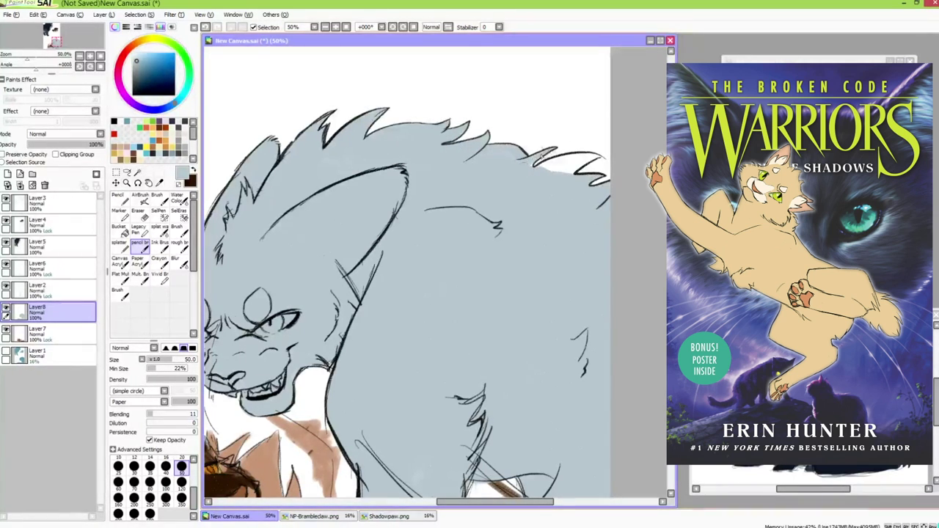
drag(539, 159, 588, 157)
scroll(501, 152, down, 2)
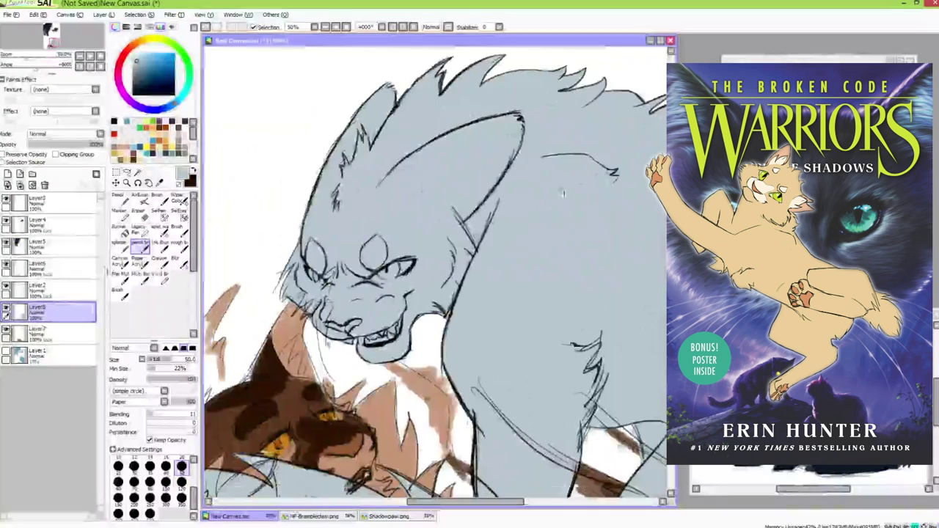
drag(470, 242, 455, 169)
Preserve Layer8's opacity and recolour the snarling cat's sketch lines on Layer2 white
right_click(331, 176)
click(27, 155)
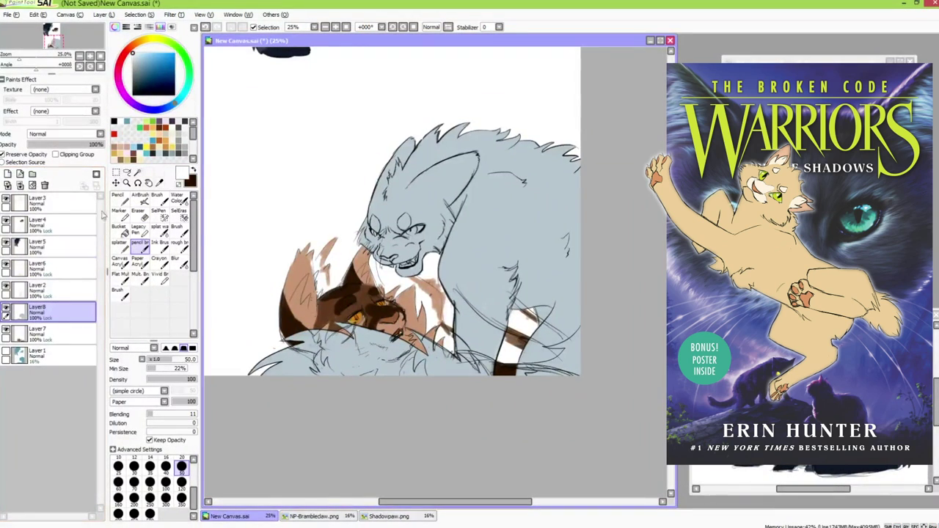
click(181, 500)
drag(277, 361, 334, 349)
key(ctrl+z)
click(77, 291)
mouse_move(275, 361)
mouse_down()
mouse_move(469, 375)
mouse_move(510, 286)
mouse_move(470, 315)
mouse_up()
click(181, 467)
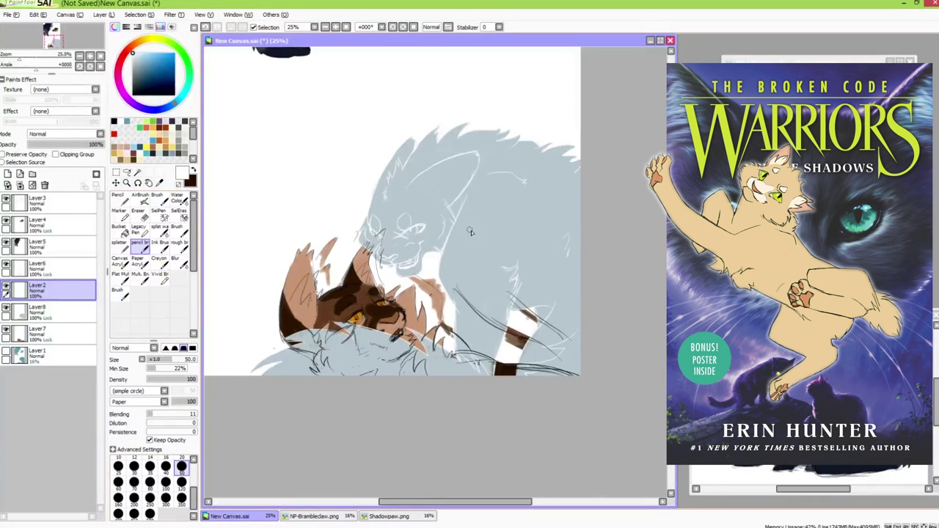
Paint the snarling cat's irises deep blue and its eye whites and teeth pale blue-white on Layer8
click(59, 312)
click(150, 73)
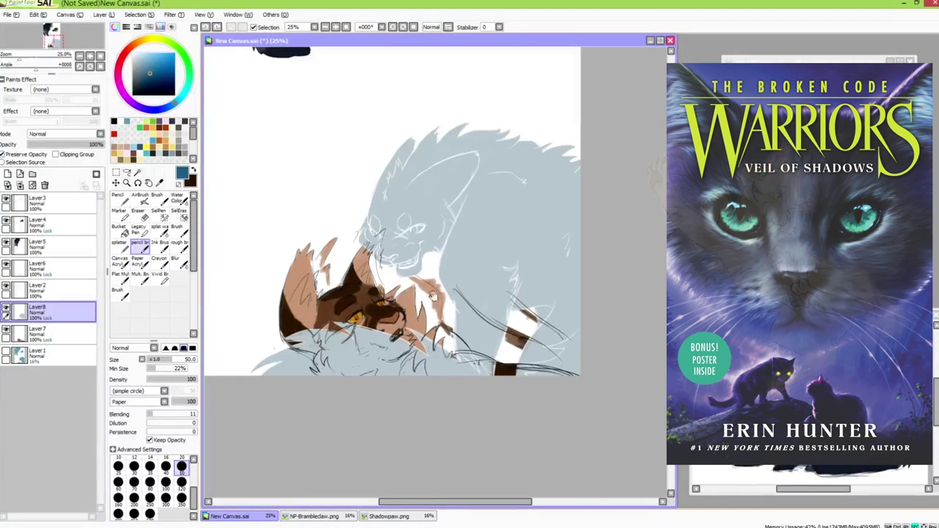
scroll(433, 296, up, 3)
drag(407, 220, 486, 290)
drag(438, 215, 454, 220)
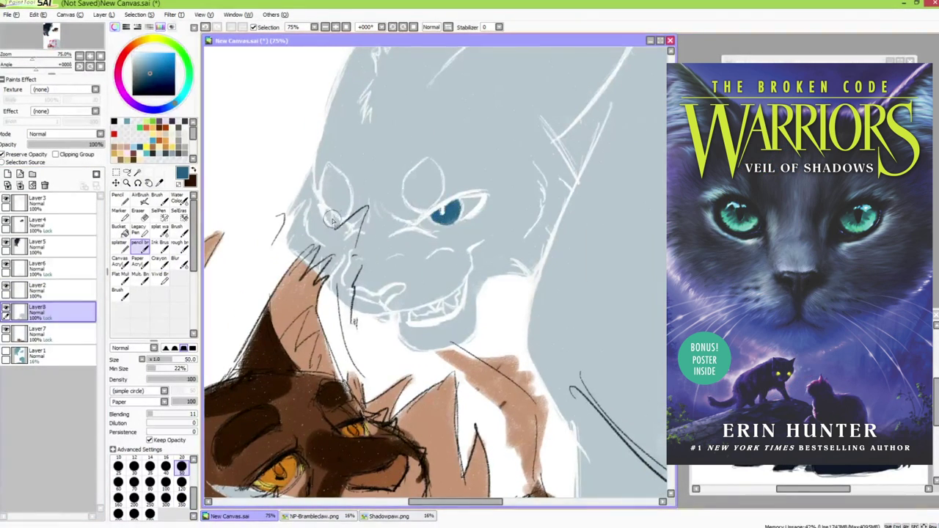
click(140, 58)
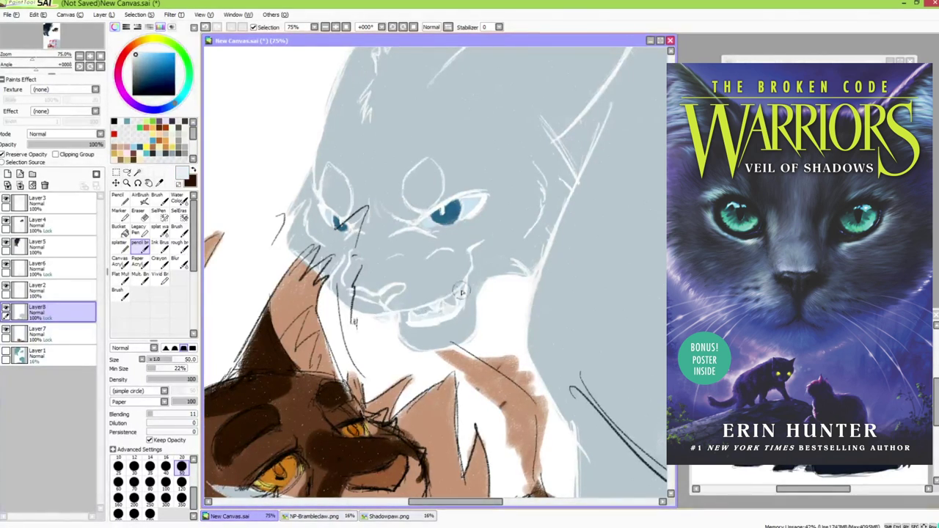
scroll(420, 353, down, 4)
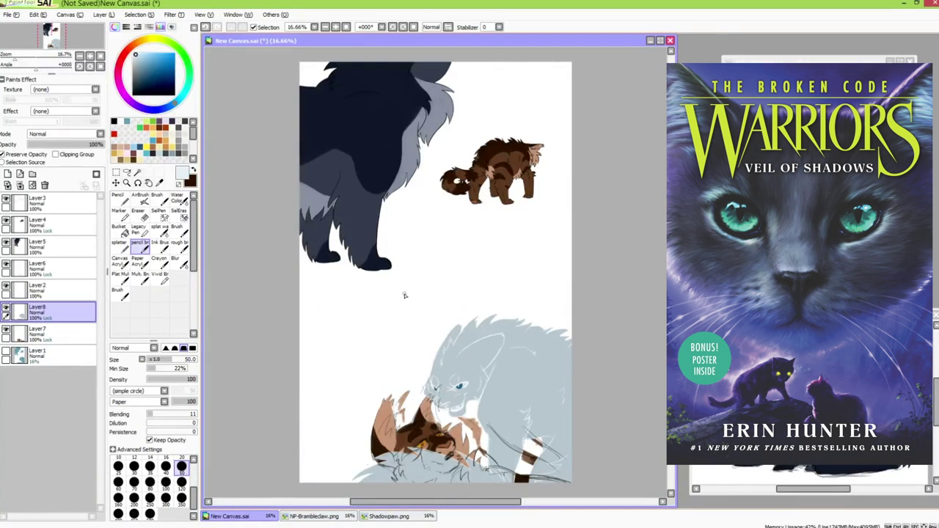
Create a layer above Layer1 and paint broad brown ground bands behind the cats with a size 500 brush
click(59, 357)
click(8, 175)
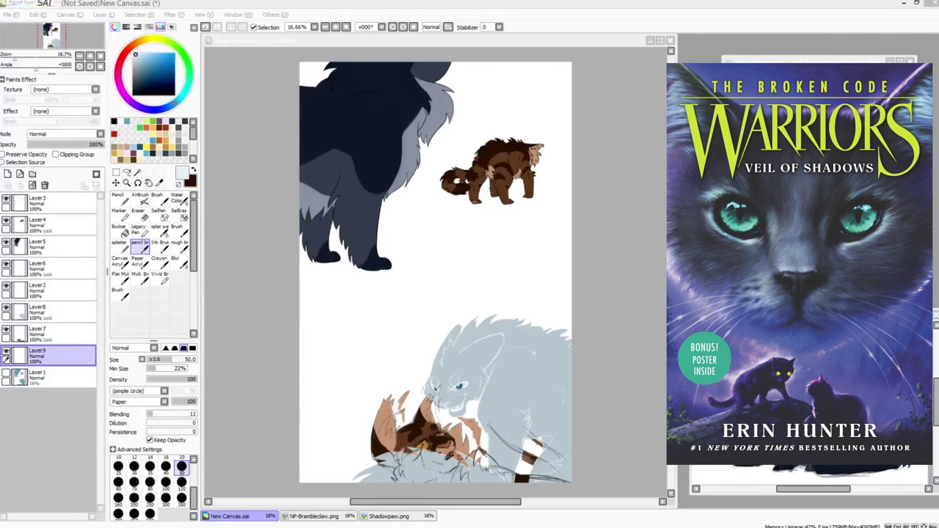
click(634, 33)
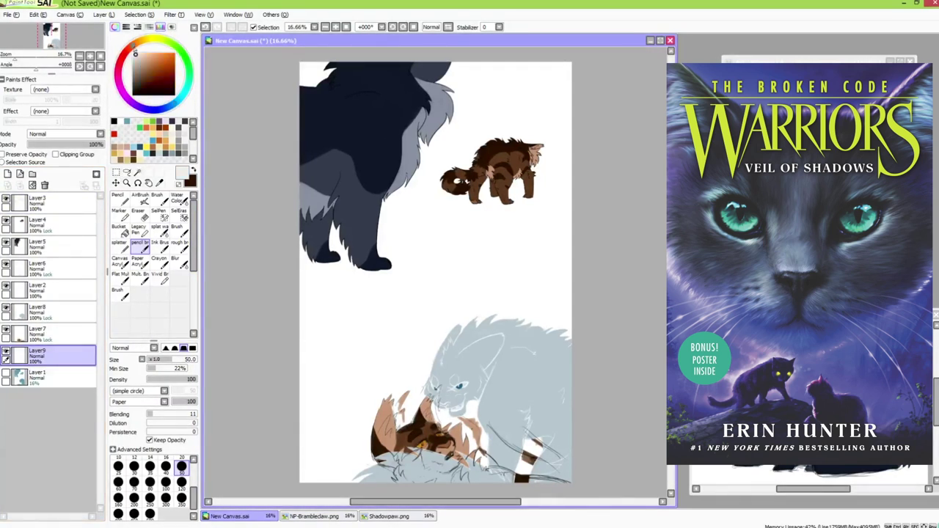
click(154, 513)
mouse_move(499, 480)
mouse_down()
mouse_move(654, 410)
mouse_move(299, 499)
mouse_up()
drag(299, 469, 569, 387)
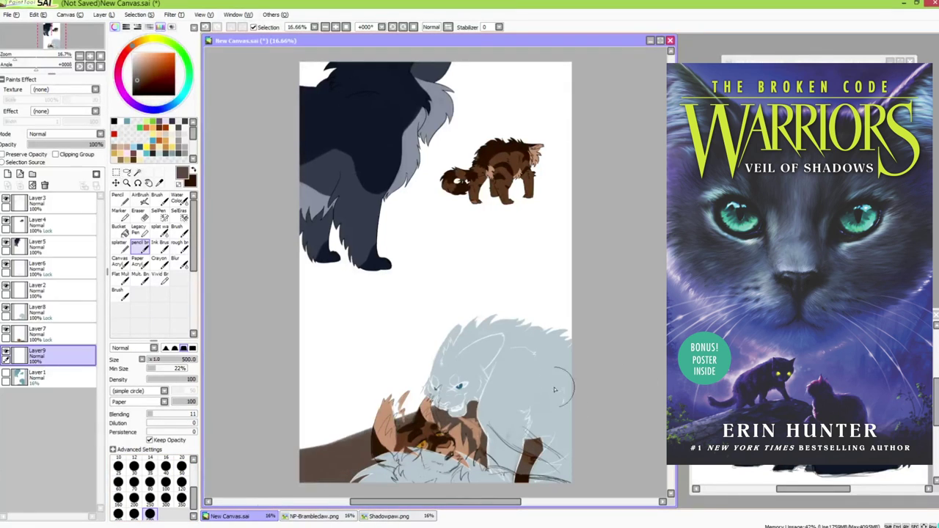
key(ctrl+z)
drag(510, 480, 593, 413)
mouse_move(508, 329)
mouse_down()
mouse_move(565, 305)
mouse_move(428, 325)
mouse_move(287, 367)
mouse_move(239, 455)
mouse_up()
mouse_move(449, 203)
mouse_down()
mouse_move(323, 257)
mouse_move(346, 275)
mouse_up()
Add a layer beneath the brown ground and fill the remaining background with near-black brown
click(53, 375)
click(8, 174)
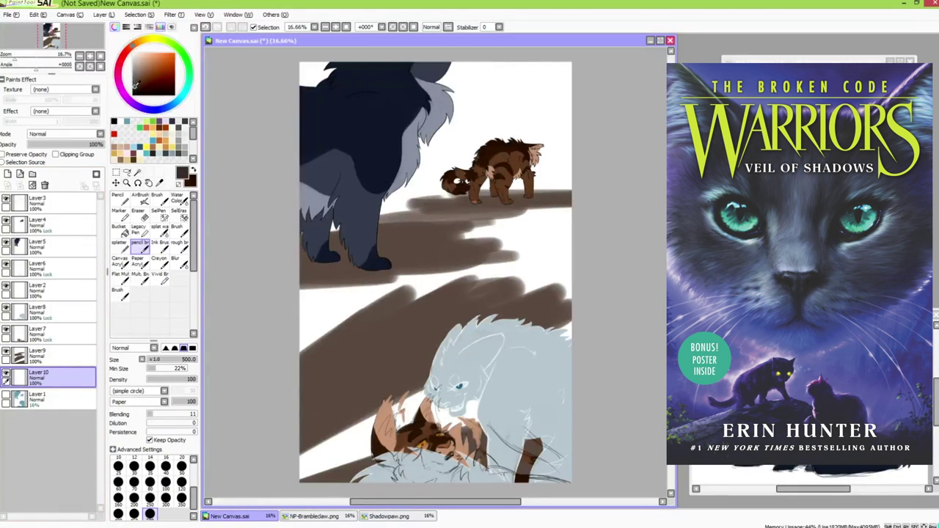
click(133, 92)
mouse_move(302, 69)
mouse_down()
mouse_move(506, 85)
mouse_move(411, 202)
mouse_up()
mouse_move(358, 247)
mouse_down()
mouse_move(573, 242)
mouse_move(329, 342)
mouse_move(528, 367)
mouse_move(363, 461)
mouse_move(309, 463)
mouse_up()
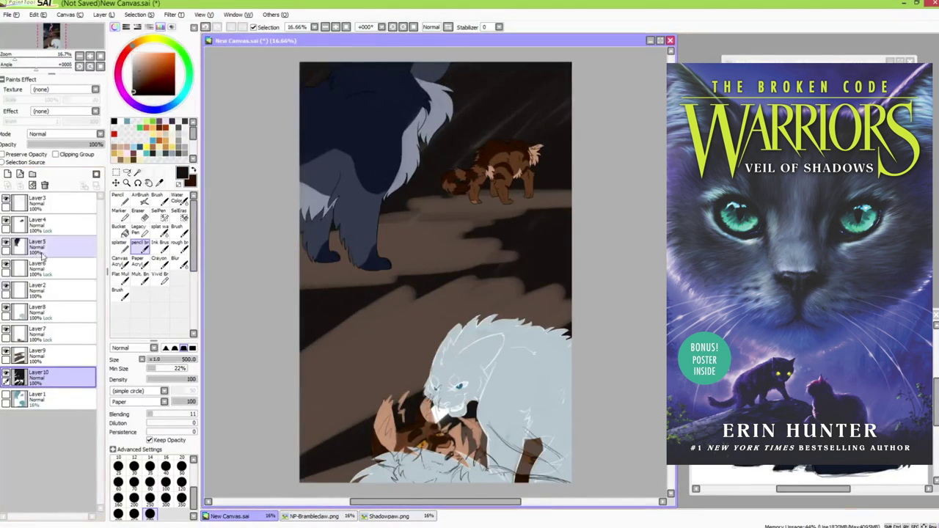
Create a layer above Layer9 and paint a lighter brown slope behind the two fighting cats
click(55, 356)
click(3, 154)
right_click(358, 370)
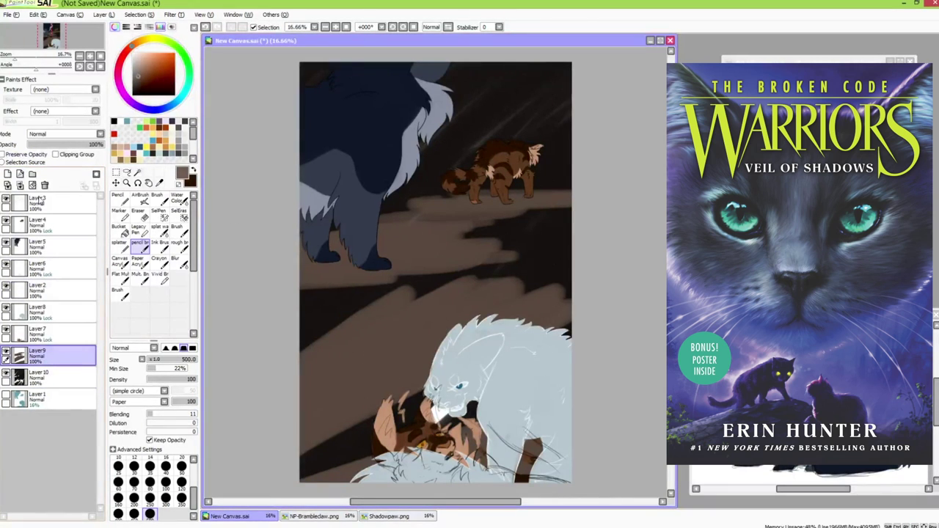
click(8, 174)
mouse_move(408, 405)
mouse_down()
mouse_move(329, 446)
mouse_move(583, 331)
mouse_up()
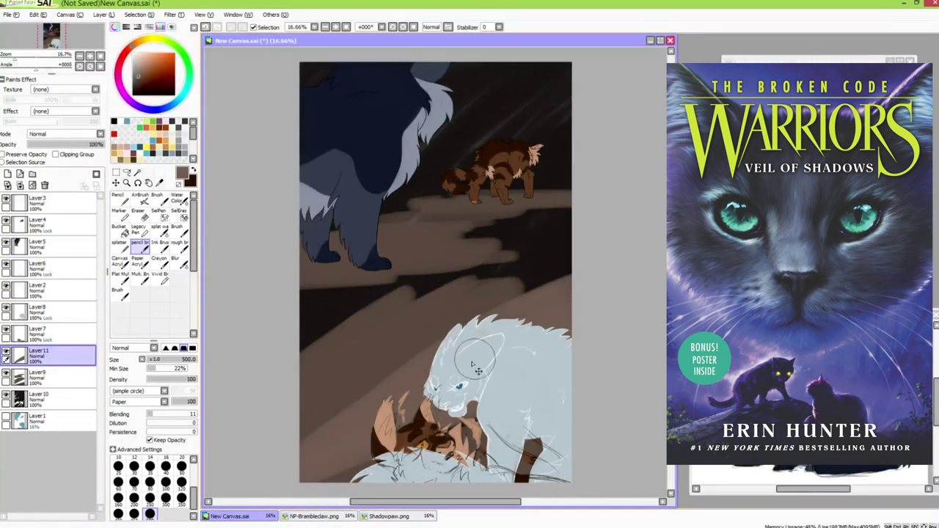
Extend the darker brown ground on Layer9 behind the fighting cats toward the canvas's edge
click(37, 375)
drag(571, 290, 517, 297)
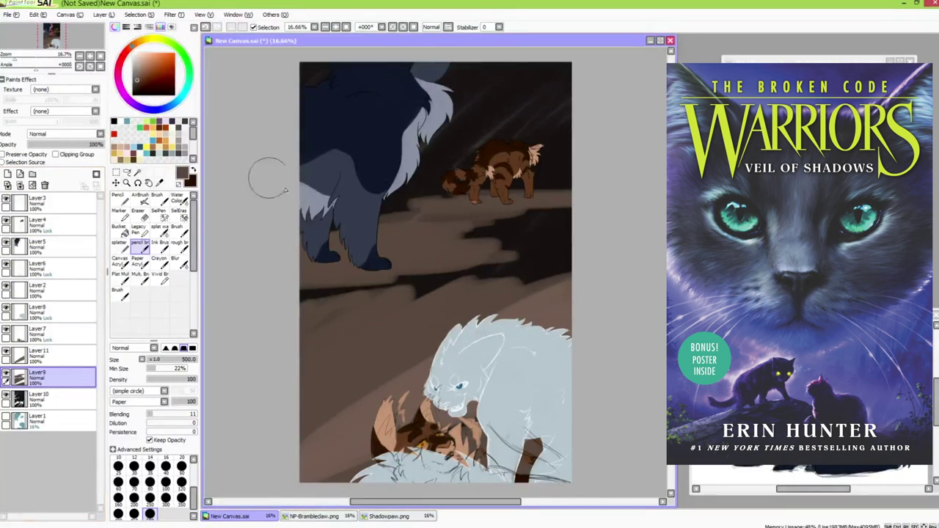
right_click(316, 294)
mouse_move(367, 480)
mouse_down()
mouse_move(283, 480)
mouse_move(367, 478)
mouse_up()
Shift Layer10's near-black background toward a slightly lighter purple tone with Hue and Saturation
click(62, 407)
click(174, 15)
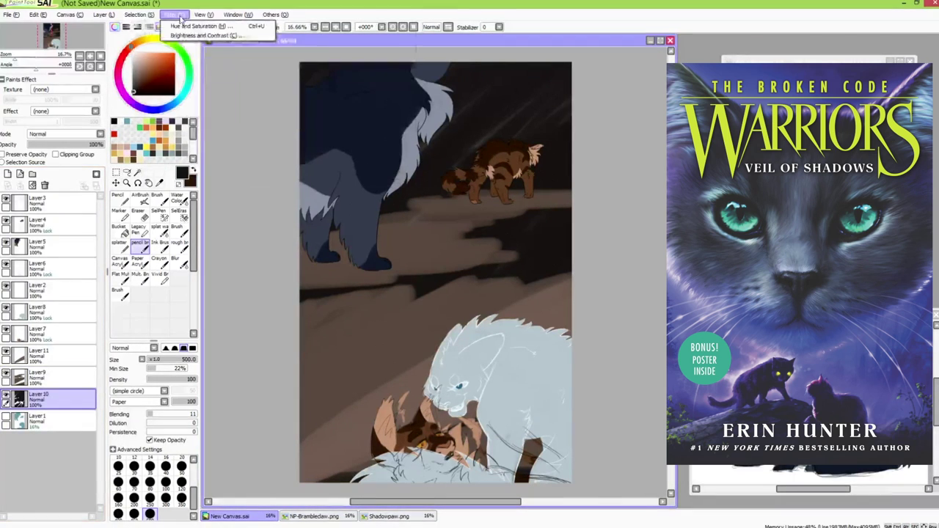
click(192, 27)
drag(213, 94, 155, 81)
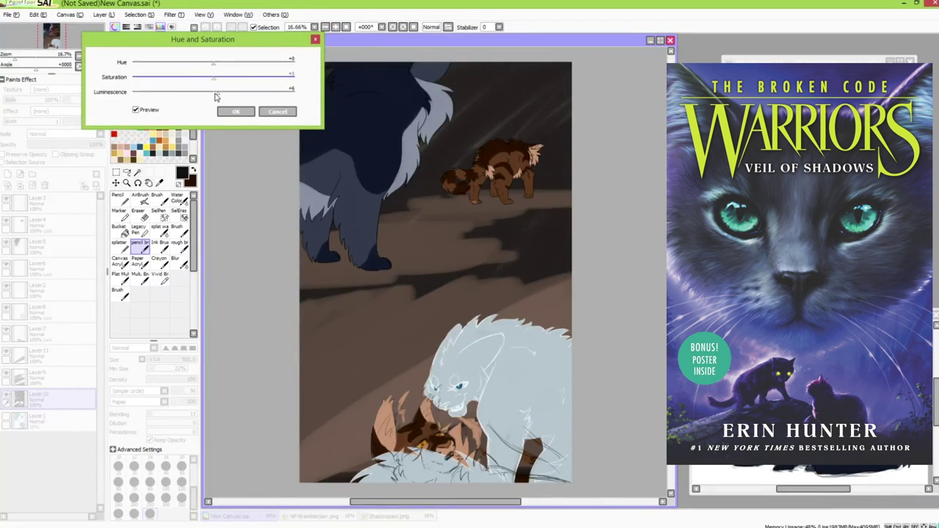
drag(213, 64, 176, 73)
click(235, 112)
Create a layer above Layer1 and fill it with near-black as the backmost backdrop
click(44, 421)
click(8, 174)
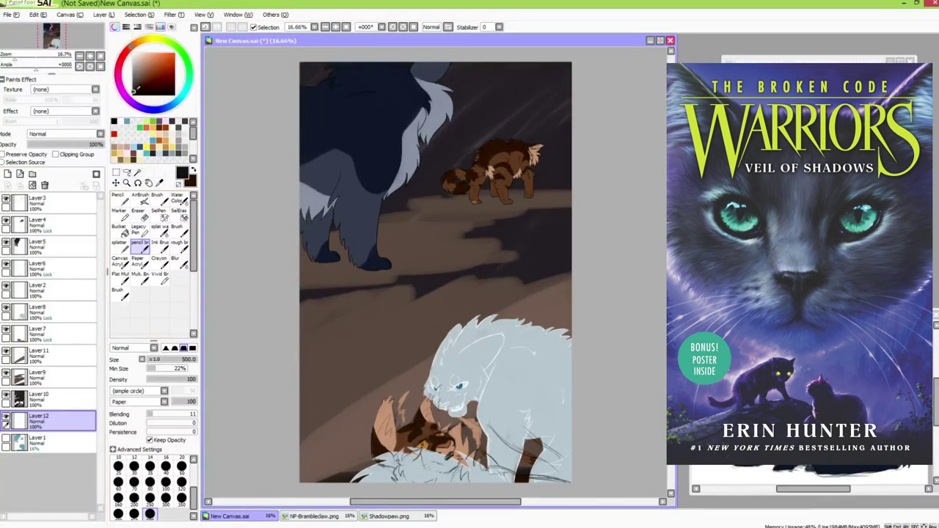
click(120, 230)
click(331, 385)
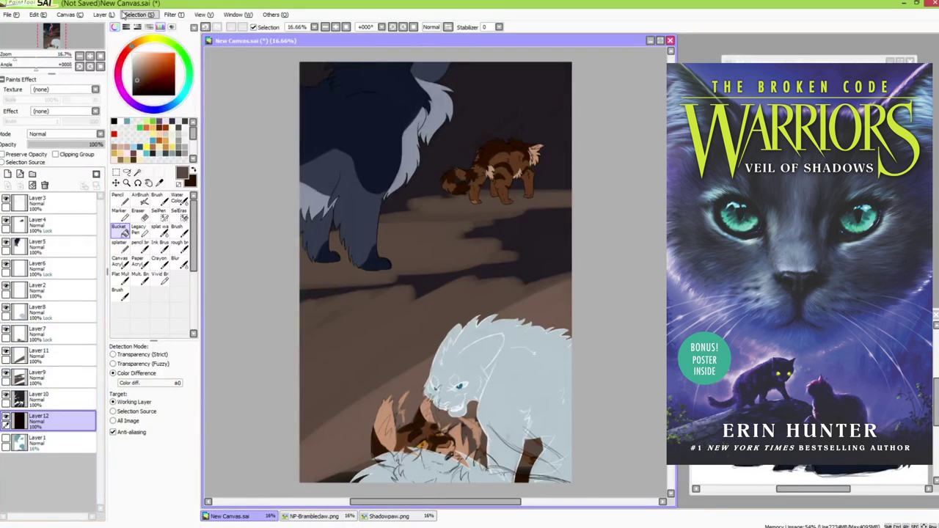
click(174, 14)
click(179, 26)
click(236, 111)
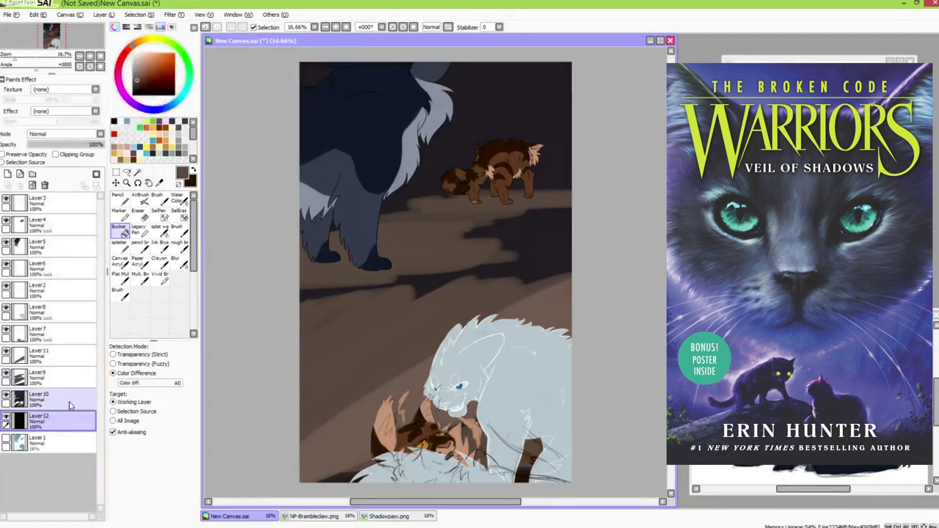
Darken the brown ground on Layer9 by lowering its luminescence with Hue and Saturation
click(66, 378)
click(174, 14)
click(180, 27)
drag(213, 95, 197, 99)
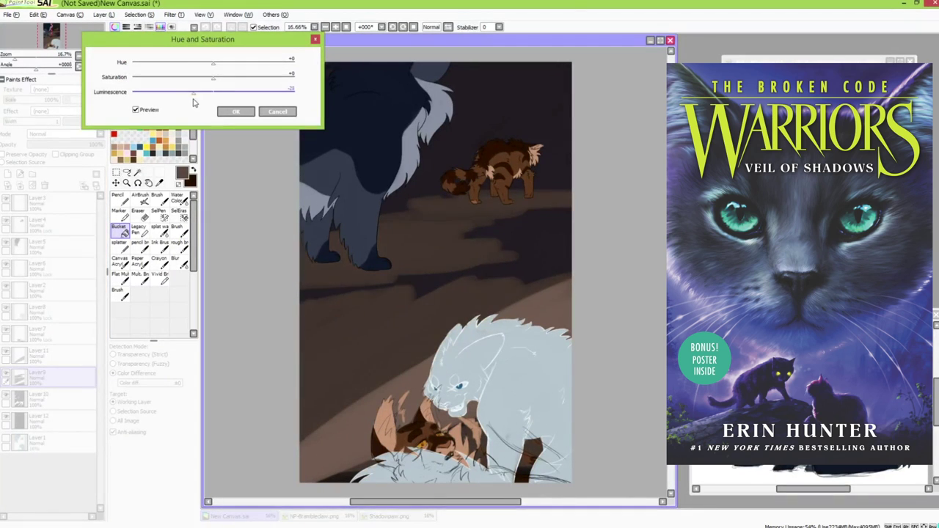
click(236, 111)
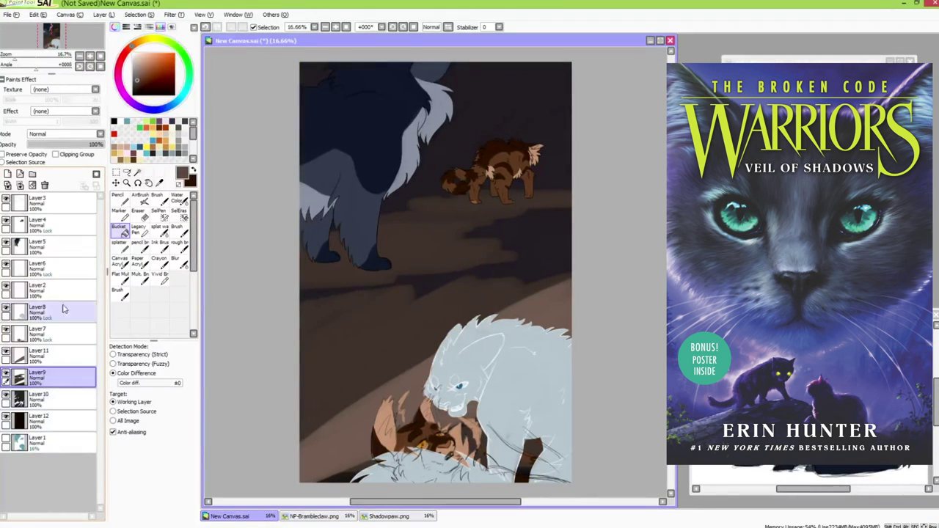
Recolour the large blue-black cat's sketch lines on Layer3 to a pale pinkish white with the Pencil and opacity preserved
click(44, 203)
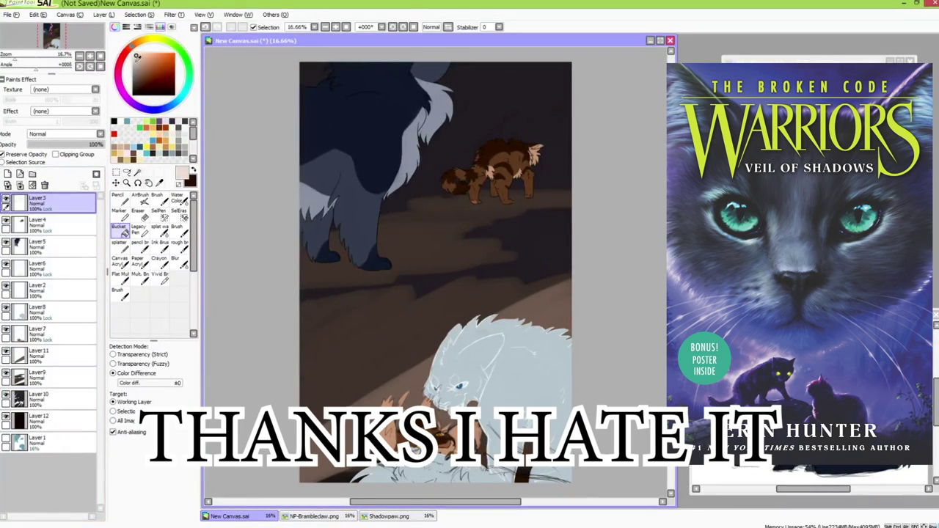
click(120, 199)
drag(328, 72, 376, 96)
drag(446, 68, 427, 197)
mouse_move(335, 178)
mouse_down()
mouse_move(317, 248)
mouse_move(380, 260)
mouse_up()
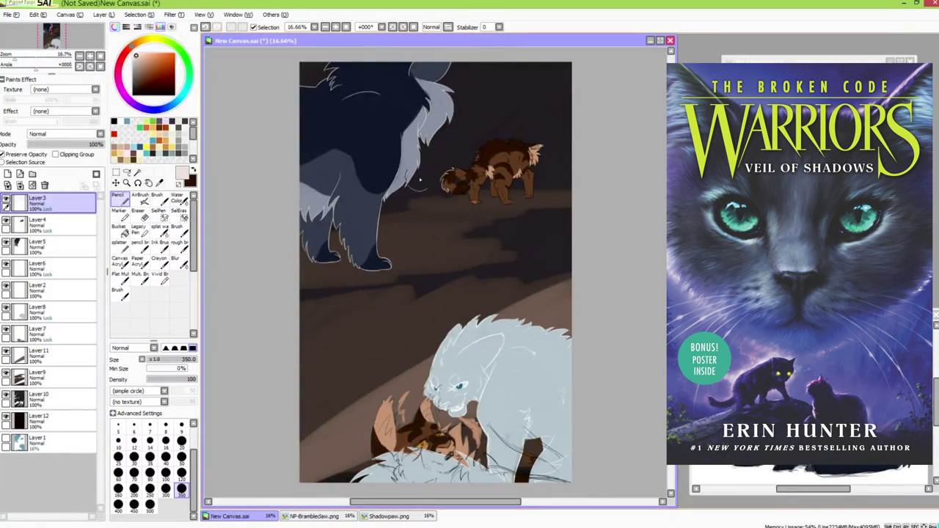
Create a layer above Layer10 and paint dark reddish-brown rock behind the two upper cats
key(x)
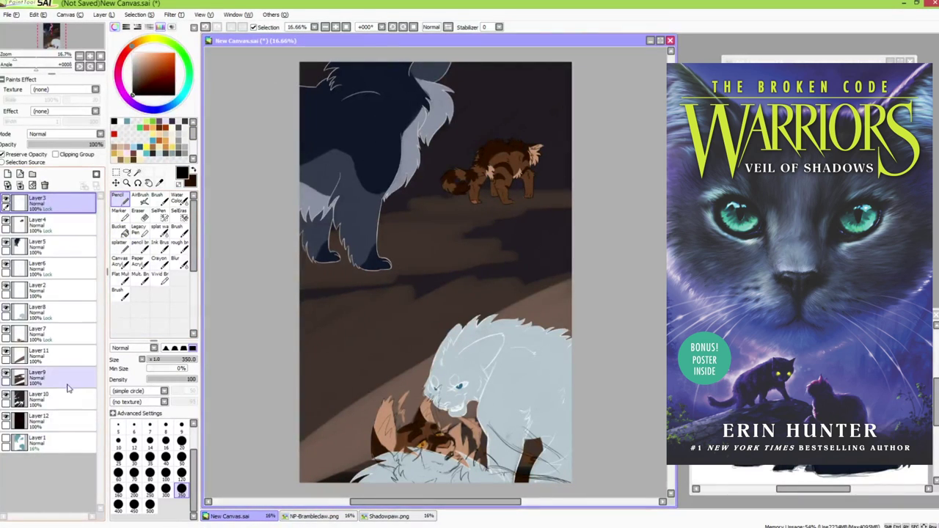
click(159, 183)
click(137, 83)
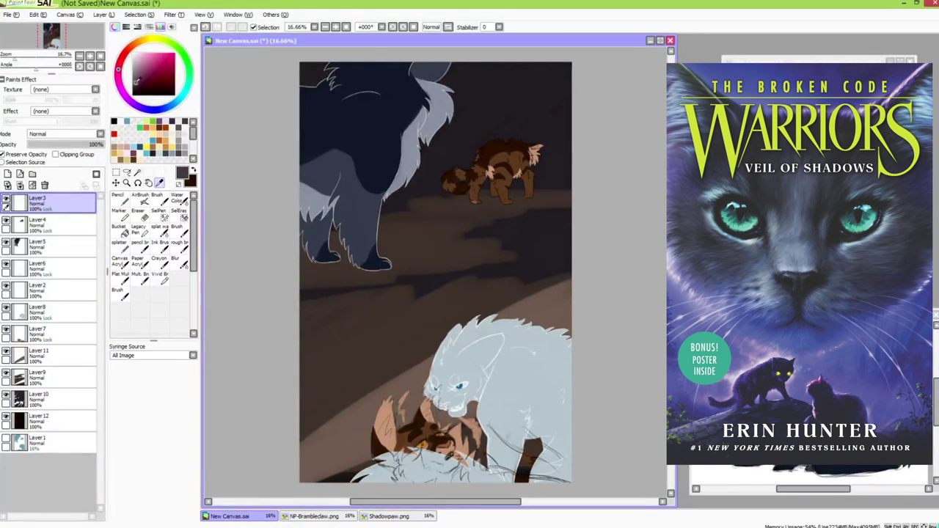
click(348, 340)
click(63, 399)
click(7, 174)
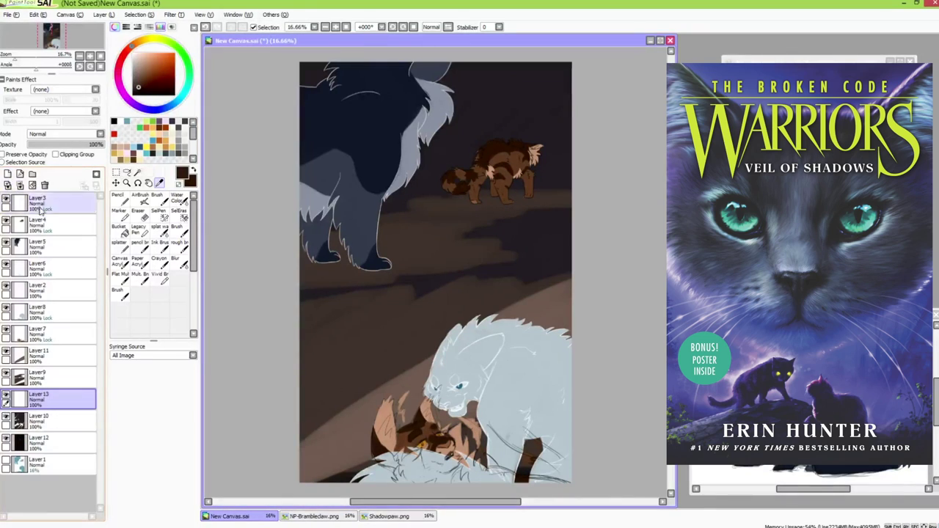
click(140, 248)
drag(547, 42, 527, 70)
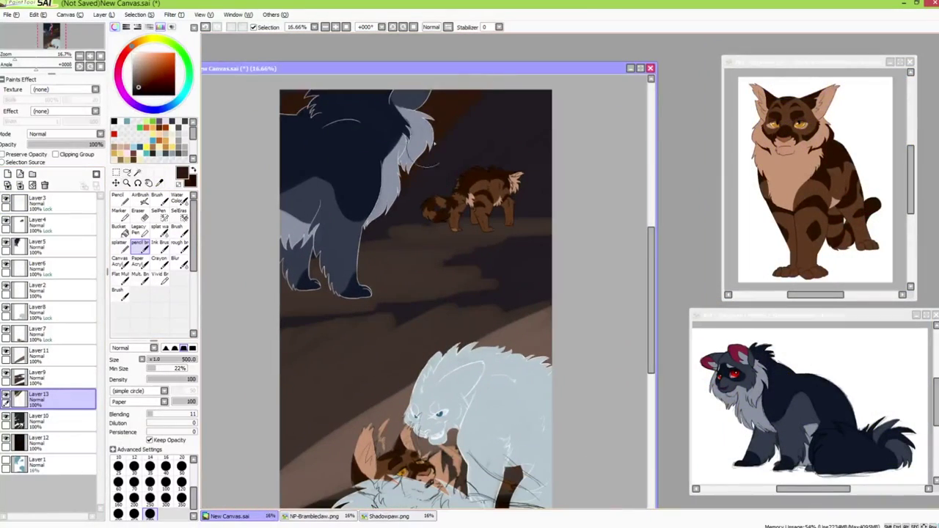
Paint a very dark brown shadow beneath the distant brown cat's paws on Layer9
click(62, 378)
click(135, 91)
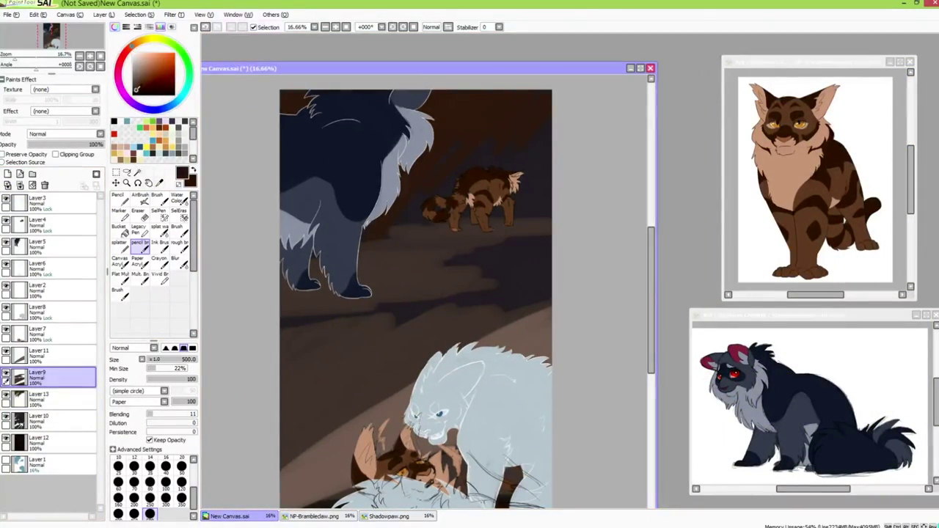
drag(291, 298, 336, 297)
key(ctrl+z)
key(ctrl+z)
mouse_move(466, 233)
mouse_down()
mouse_move(488, 225)
mouse_move(472, 234)
mouse_up()
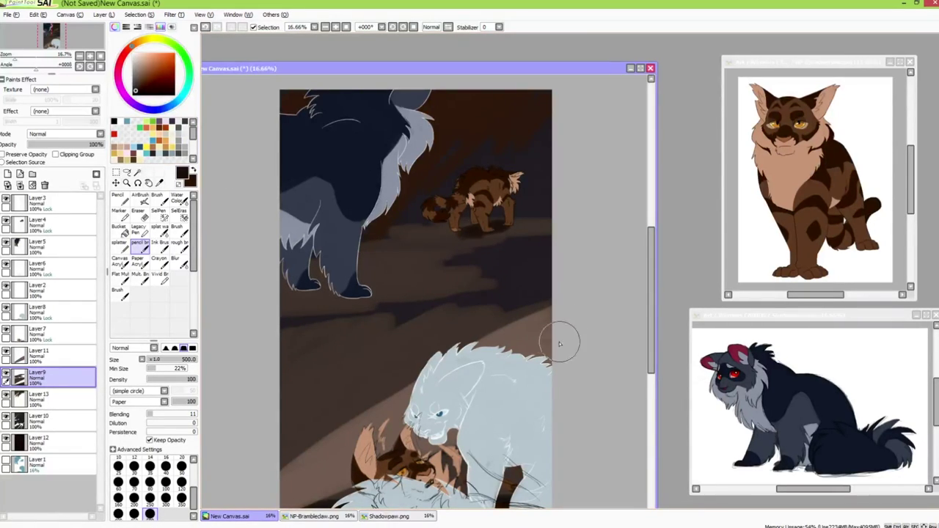
Darken the slope behind the fighting cats on Layer11 by lowering its luminescence with Hue and Saturation
click(138, 77)
drag(412, 72, 437, 48)
click(92, 358)
click(174, 14)
click(196, 27)
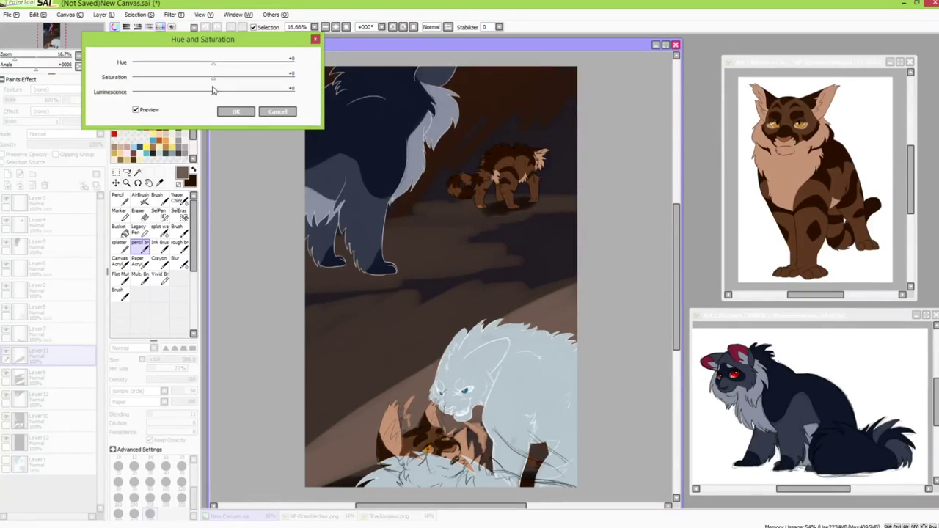
drag(215, 95, 196, 95)
click(236, 111)
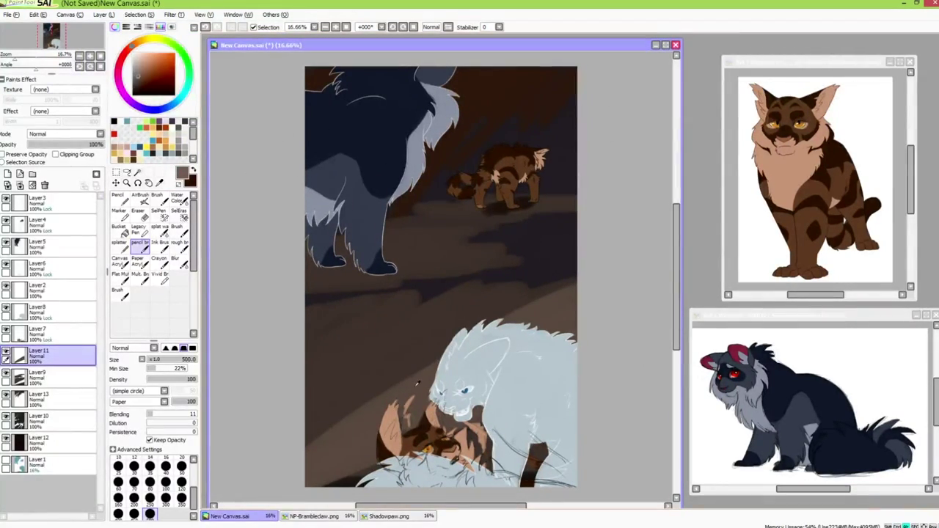
Paint diagonal lighter brown streaks on Layer11 across the rock around the distant brown cat
right_click(441, 277)
mouse_move(516, 141)
mouse_down()
mouse_move(556, 102)
mouse_move(603, 80)
mouse_up()
drag(521, 172, 581, 126)
drag(435, 174, 505, 101)
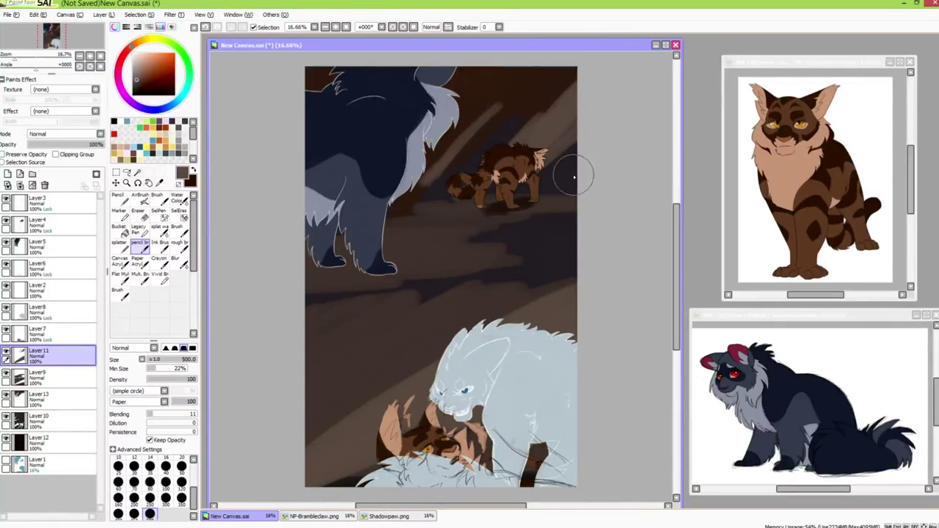
Create a layer above Layer3 and set its blending mode to Overlay
click(55, 204)
click(8, 174)
click(68, 134)
click(73, 151)
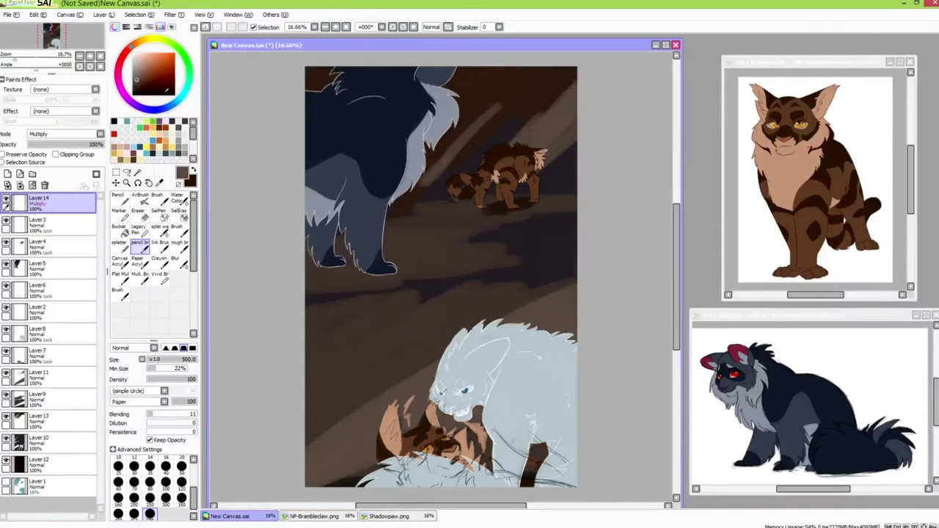
click(147, 40)
click(68, 134)
click(51, 165)
Fill the Overlay layer with pale yellow and lower its opacity to 27%
click(152, 53)
click(142, 40)
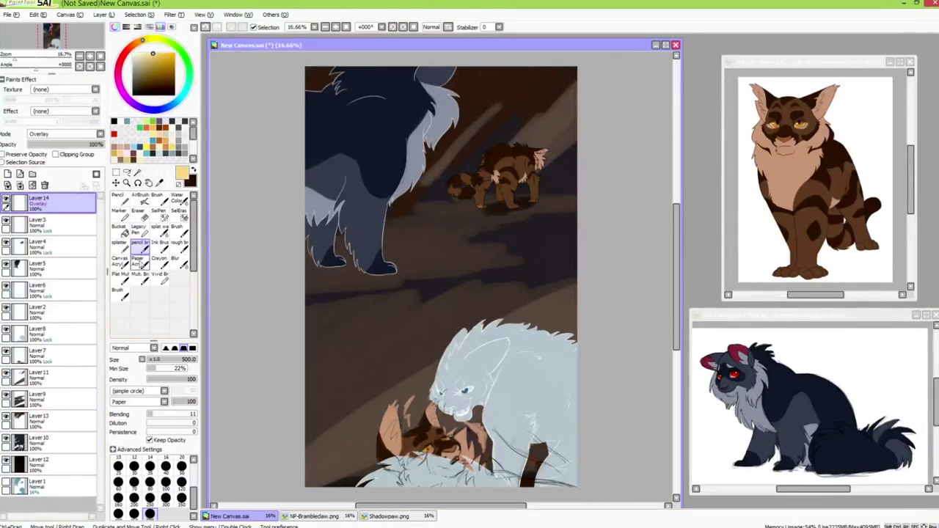
click(120, 200)
click(121, 232)
click(329, 335)
click(48, 144)
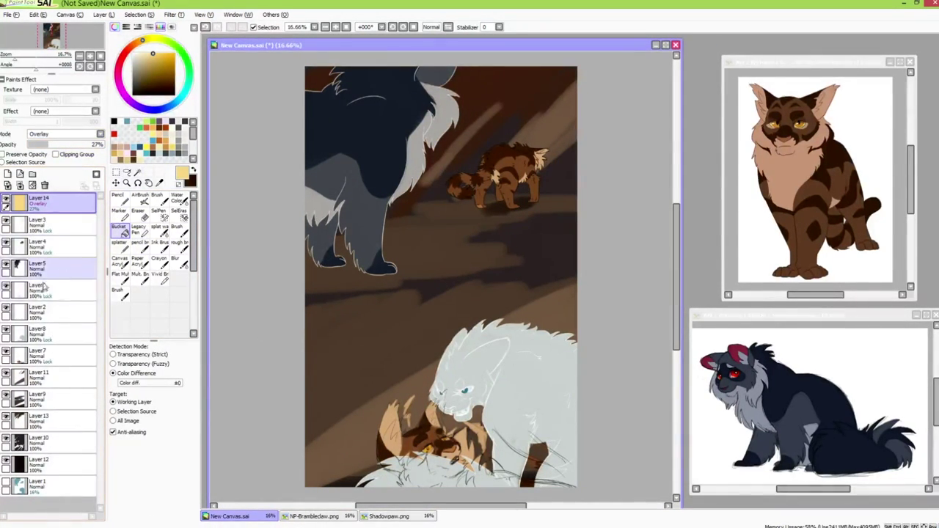
Create a layer above Layer14 and paint a thin black horizontal divider across the canvas between the scenes with a size 350 brush
click(7, 174)
click(139, 243)
key(x)
click(182, 485)
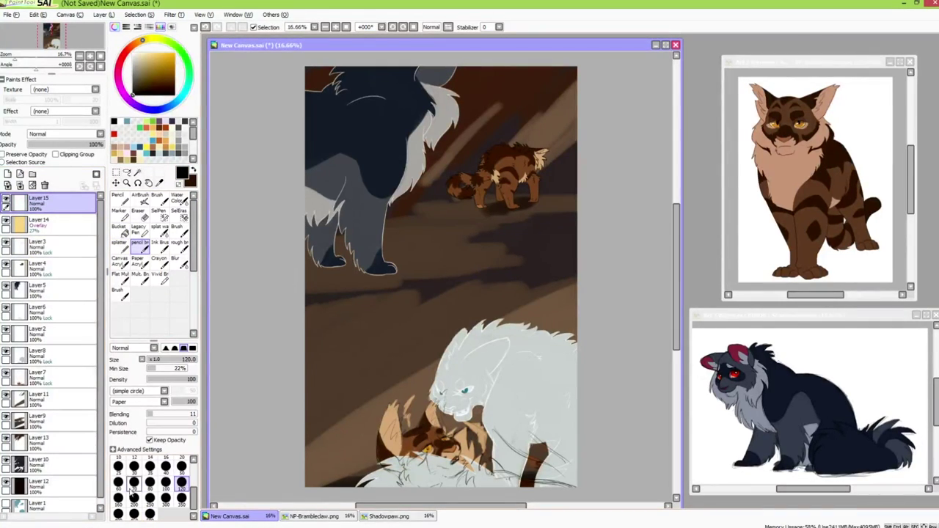
click(181, 499)
drag(296, 276, 595, 284)
key(ctrl+z)
drag(314, 286, 590, 287)
key(ctrl+z)
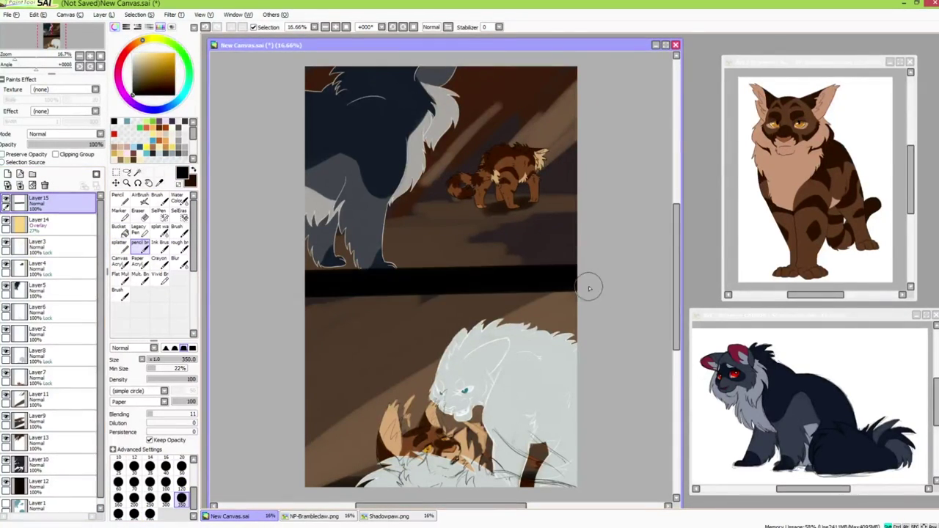
key(ctrl+z)
drag(295, 287, 585, 284)
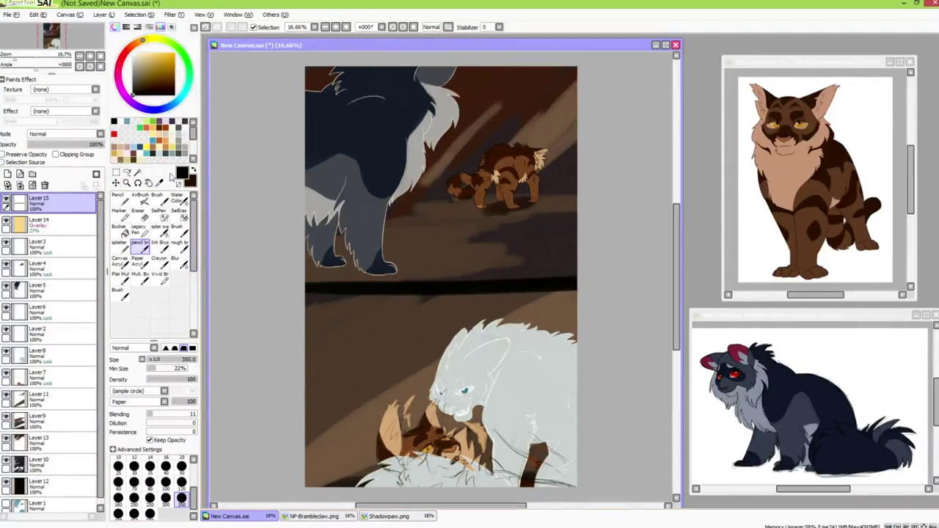
Create a layer above Layer15 and set its blending mode to Multiply
click(7, 174)
click(63, 134)
click(62, 145)
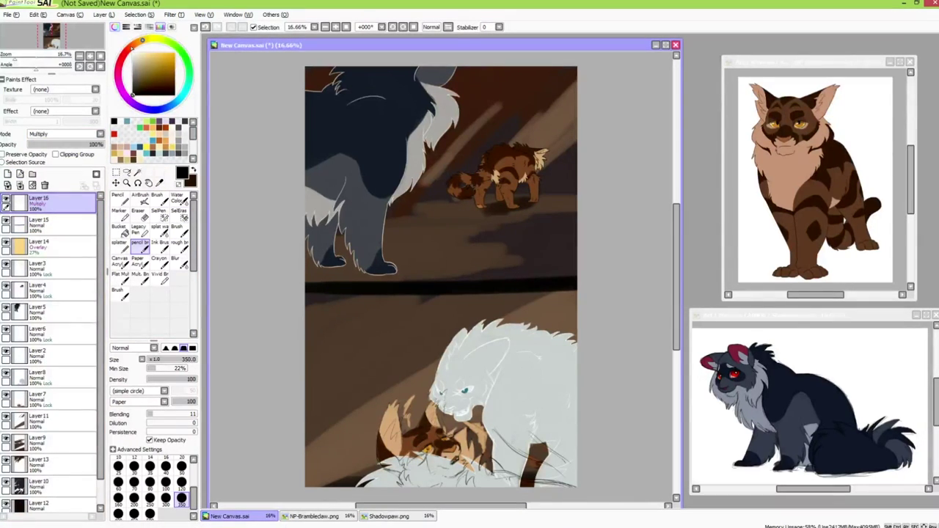
Shift the hue of the Overlay fill on Layer14 toward pink with Hue and Saturation
click(63, 246)
click(174, 15)
click(198, 27)
drag(213, 70, 189, 73)
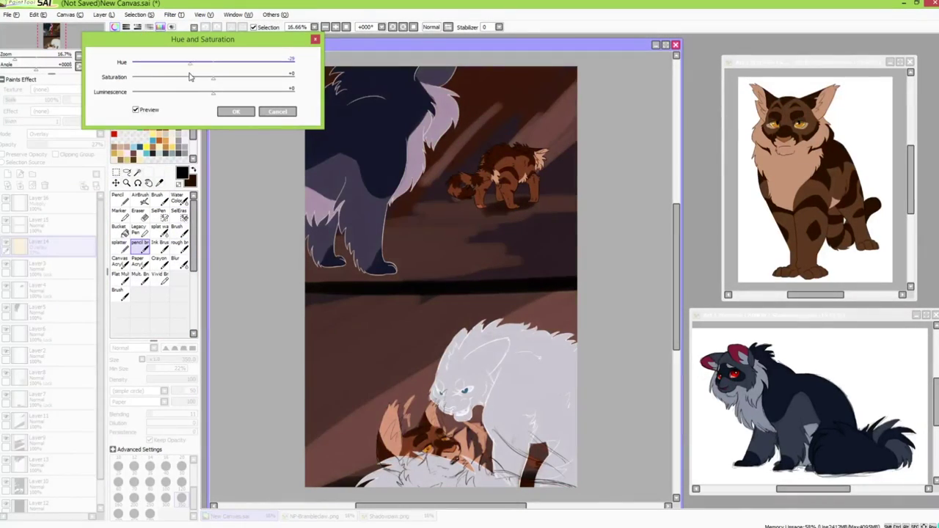
click(236, 111)
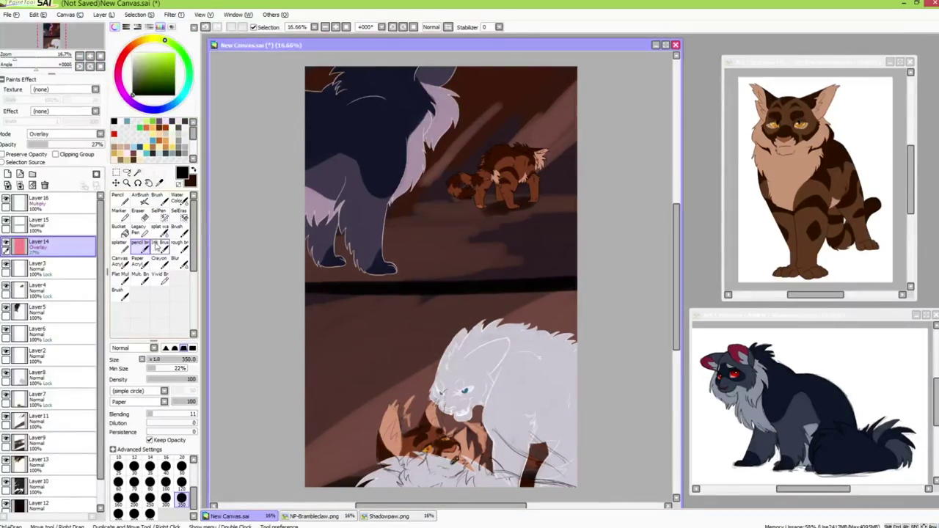
Shade the distant and lying brown cats on Multiply Layer16 with a muted yellow-green at brush size 120
click(142, 64)
click(182, 467)
drag(526, 174, 526, 181)
click(182, 483)
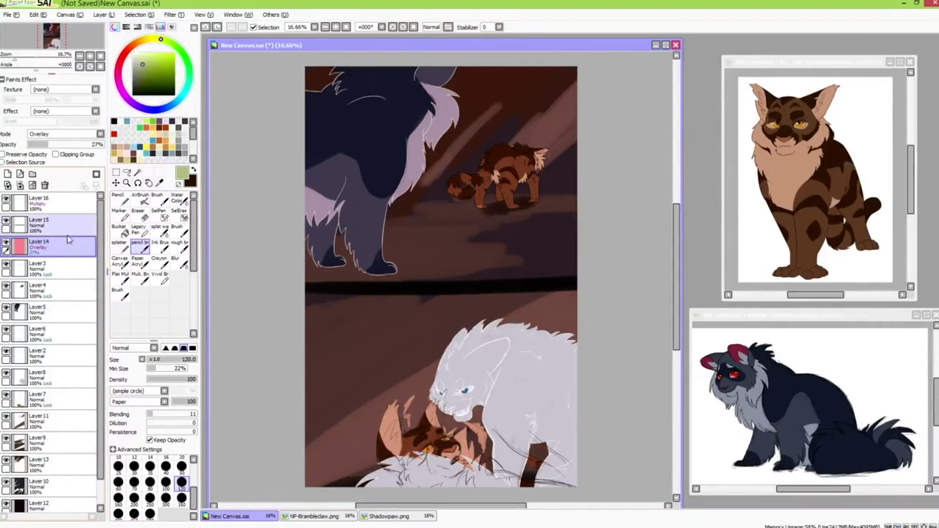
click(66, 206)
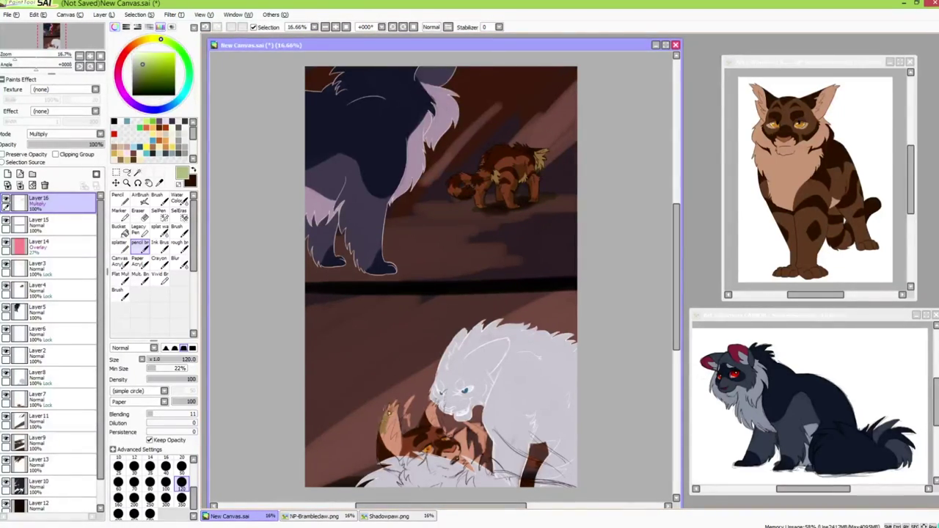
drag(392, 406, 388, 420)
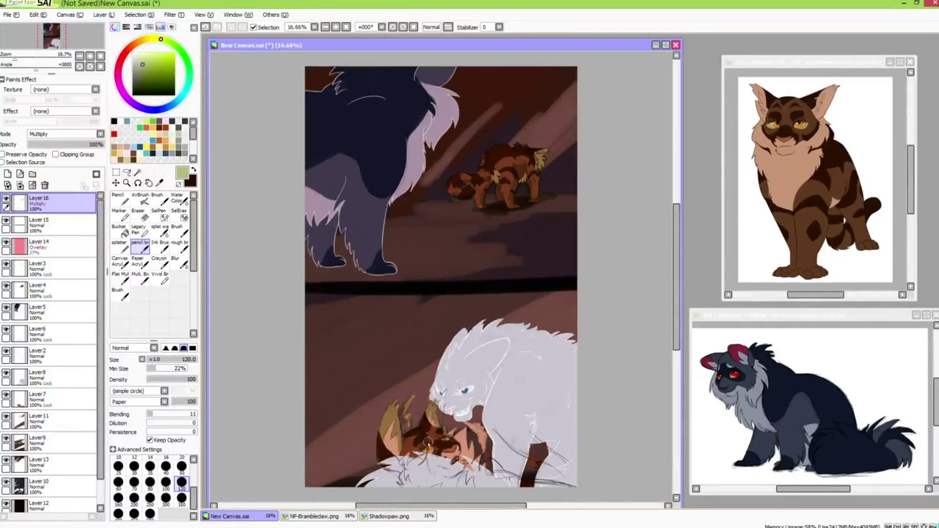
drag(428, 443, 449, 434)
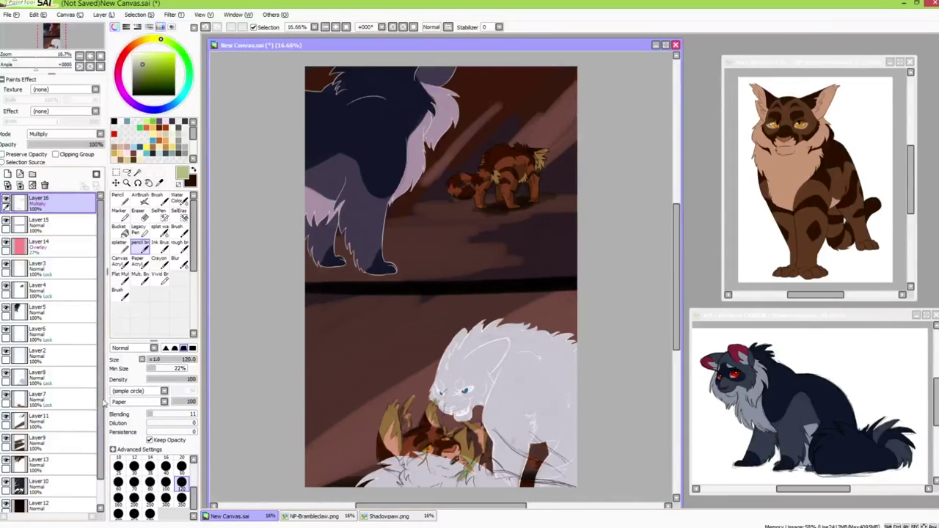
Set Layer8's opacity to 83% and add green shading on Layer16 around the fighting cats' lower fur
click(51, 375)
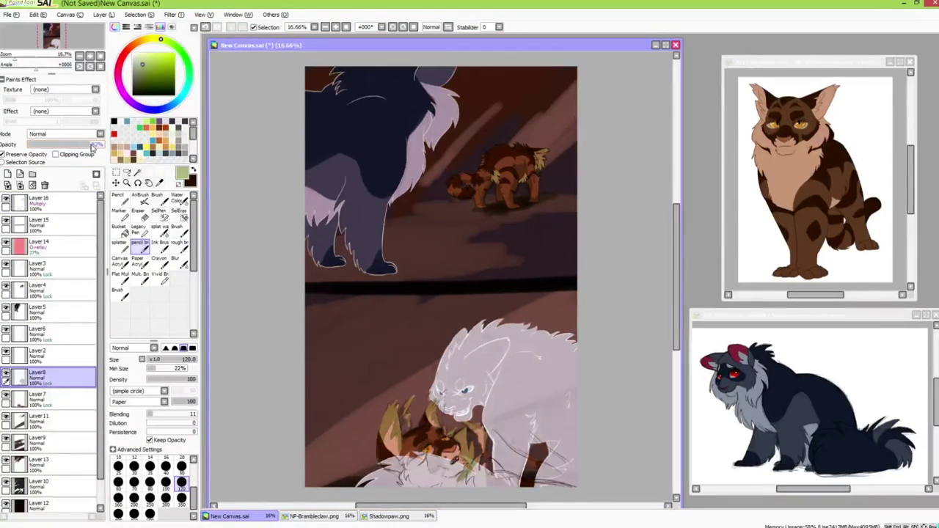
drag(92, 147, 87, 145)
click(51, 204)
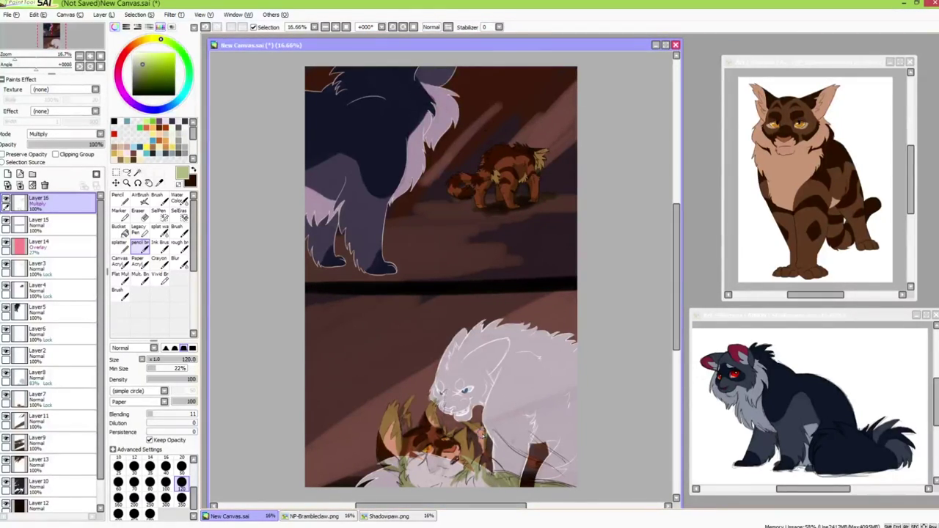
Create another layer above Layer16 and set its blending mode to Multiply
click(7, 174)
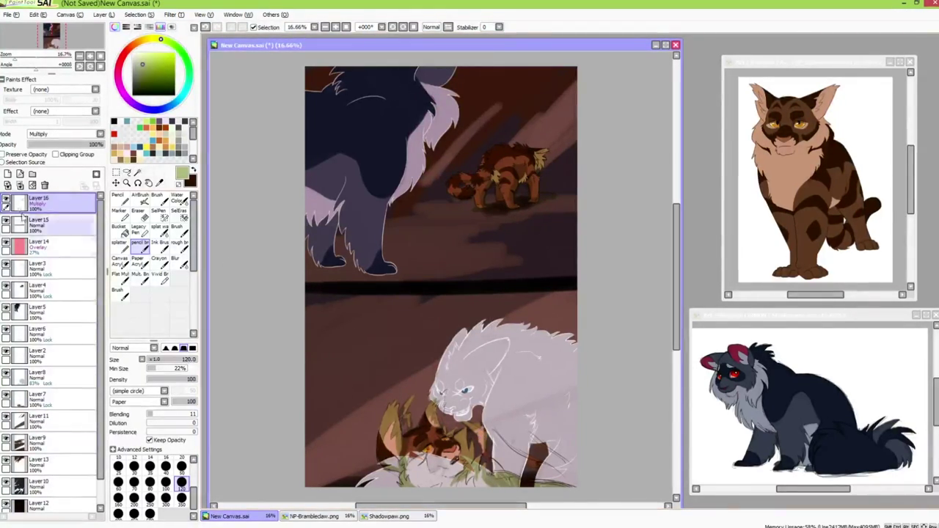
click(66, 134)
click(43, 152)
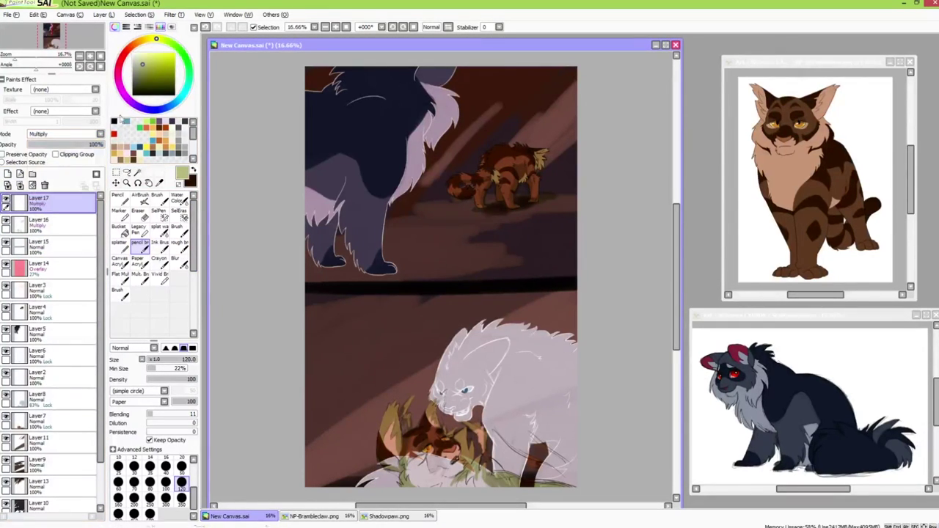
Shade the ground in the upper scene's lower-right corner on Layer17 with a muted orange-brown at brush size 350
click(132, 46)
click(154, 63)
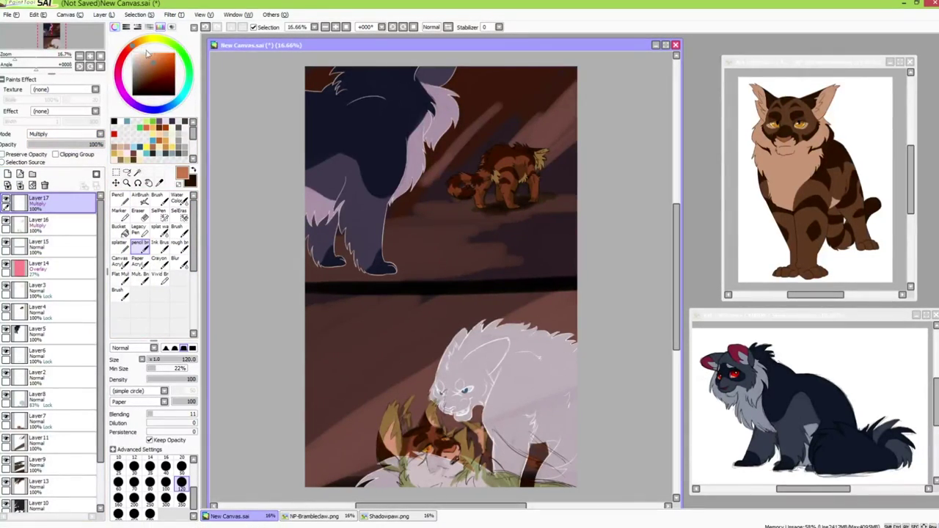
click(182, 499)
drag(570, 261, 506, 269)
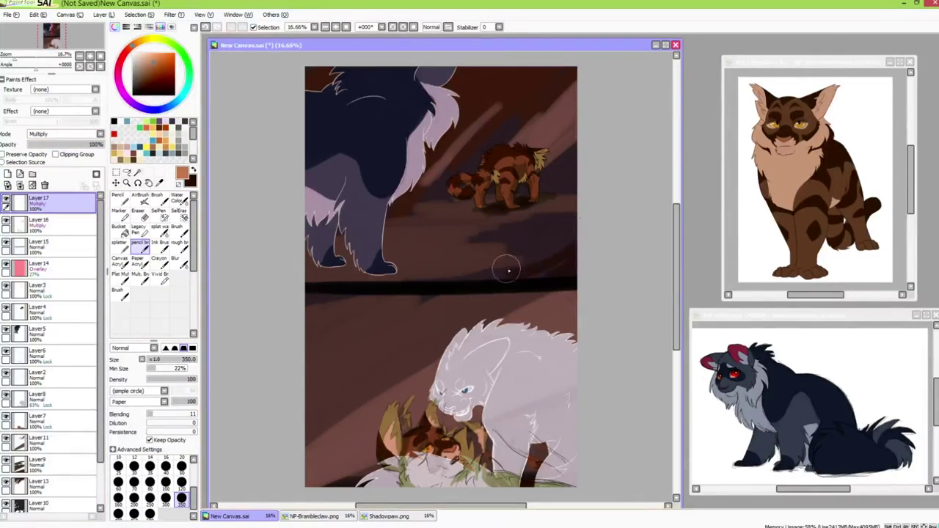
Shade the rocks along the upper scene's right edge on Layer17 with a muted green, using the soft Brush at size 350
click(158, 199)
click(181, 505)
key(x)
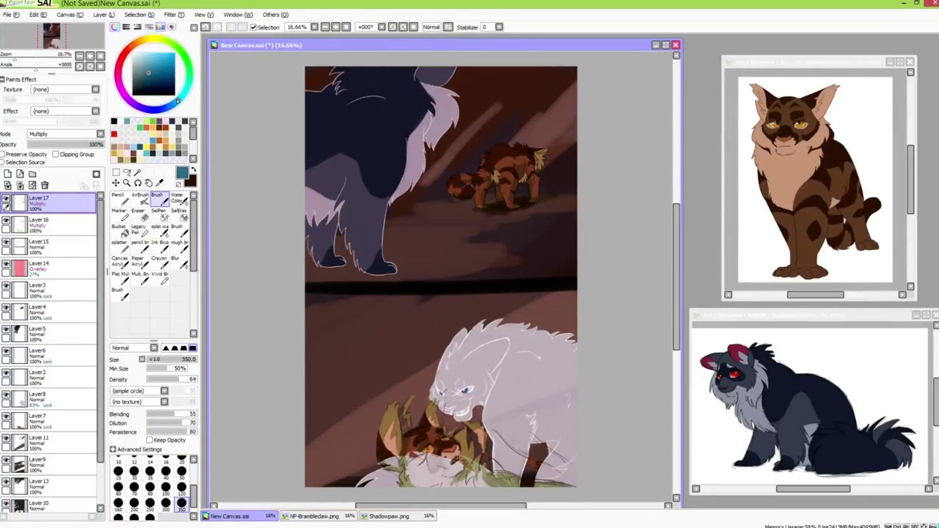
mouse_move(567, 132)
mouse_down()
mouse_move(575, 97)
mouse_move(535, 98)
mouse_move(579, 89)
mouse_move(547, 89)
mouse_move(576, 193)
mouse_up()
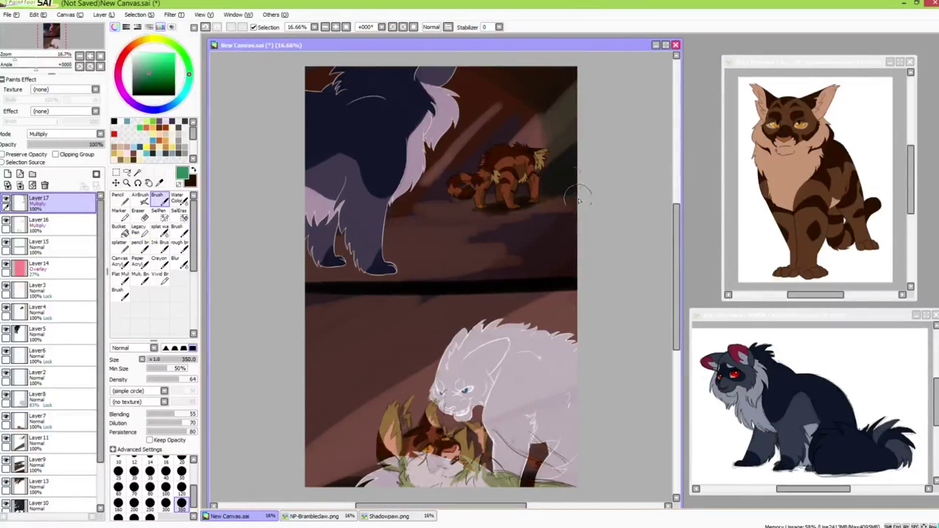
Extend the green Multiply shading over the lower scene's rock wall, the pale cat's back and the fur along the bottom
mouse_move(578, 312)
mouse_down()
mouse_move(572, 384)
mouse_move(539, 303)
mouse_up()
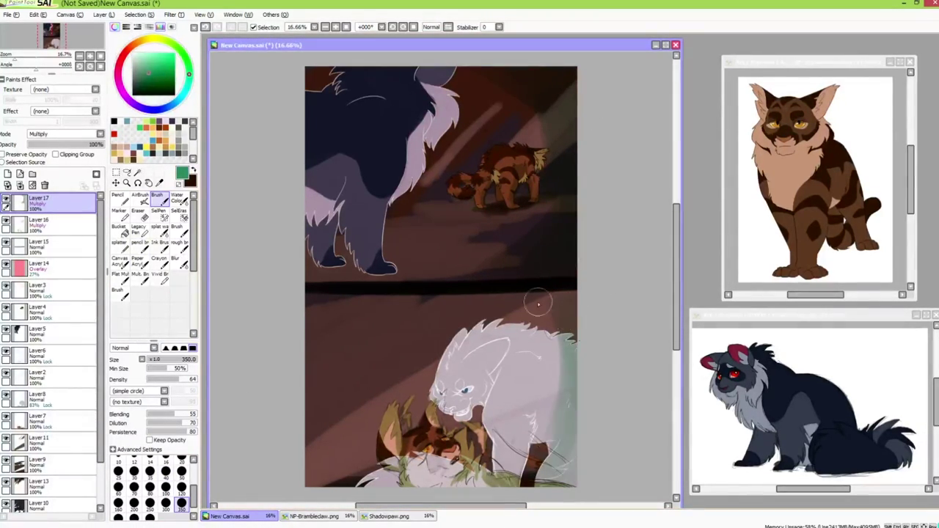
mouse_move(321, 300)
mouse_down()
mouse_move(285, 310)
mouse_move(459, 328)
mouse_up()
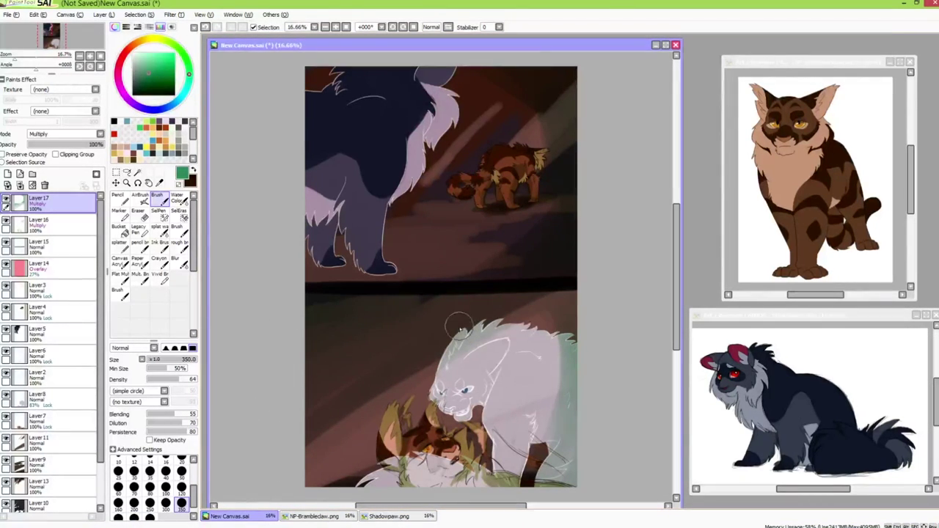
mouse_move(320, 440)
mouse_down()
mouse_move(448, 484)
mouse_move(543, 426)
mouse_move(510, 455)
mouse_up()
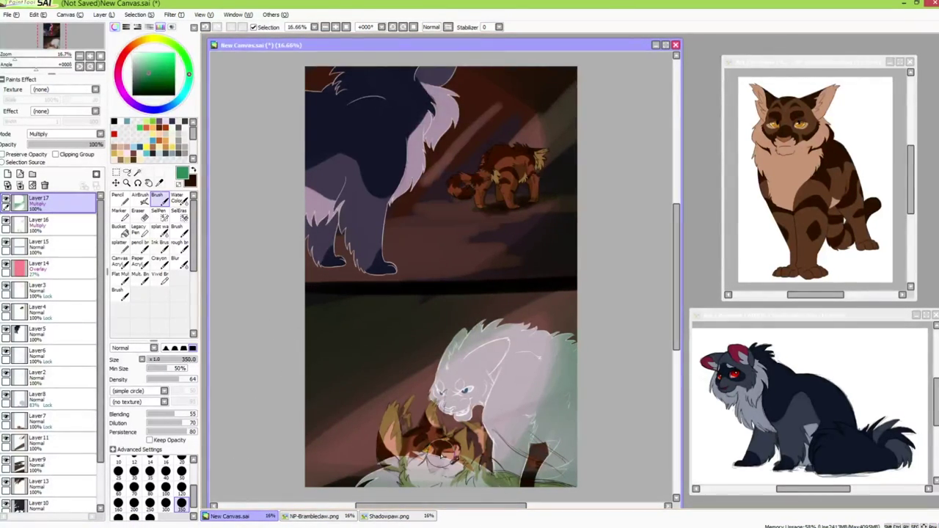
key(alt+Tab)
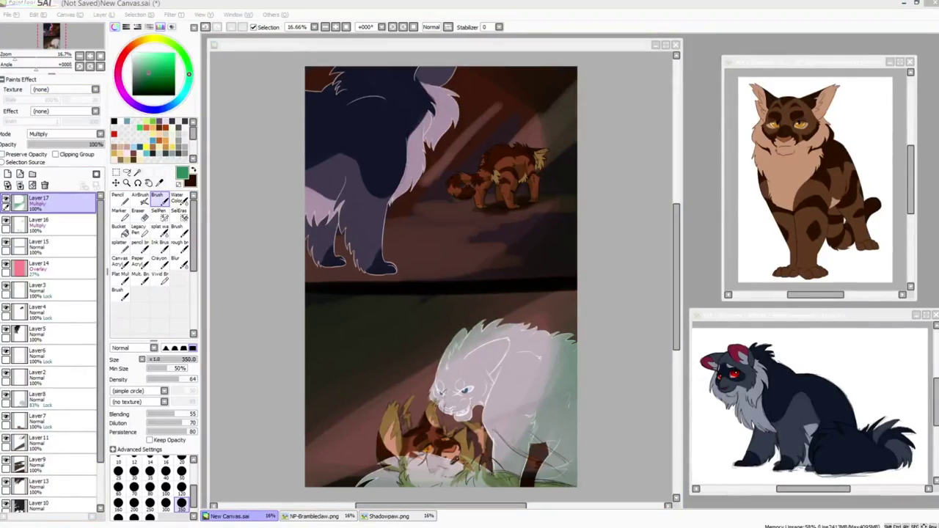